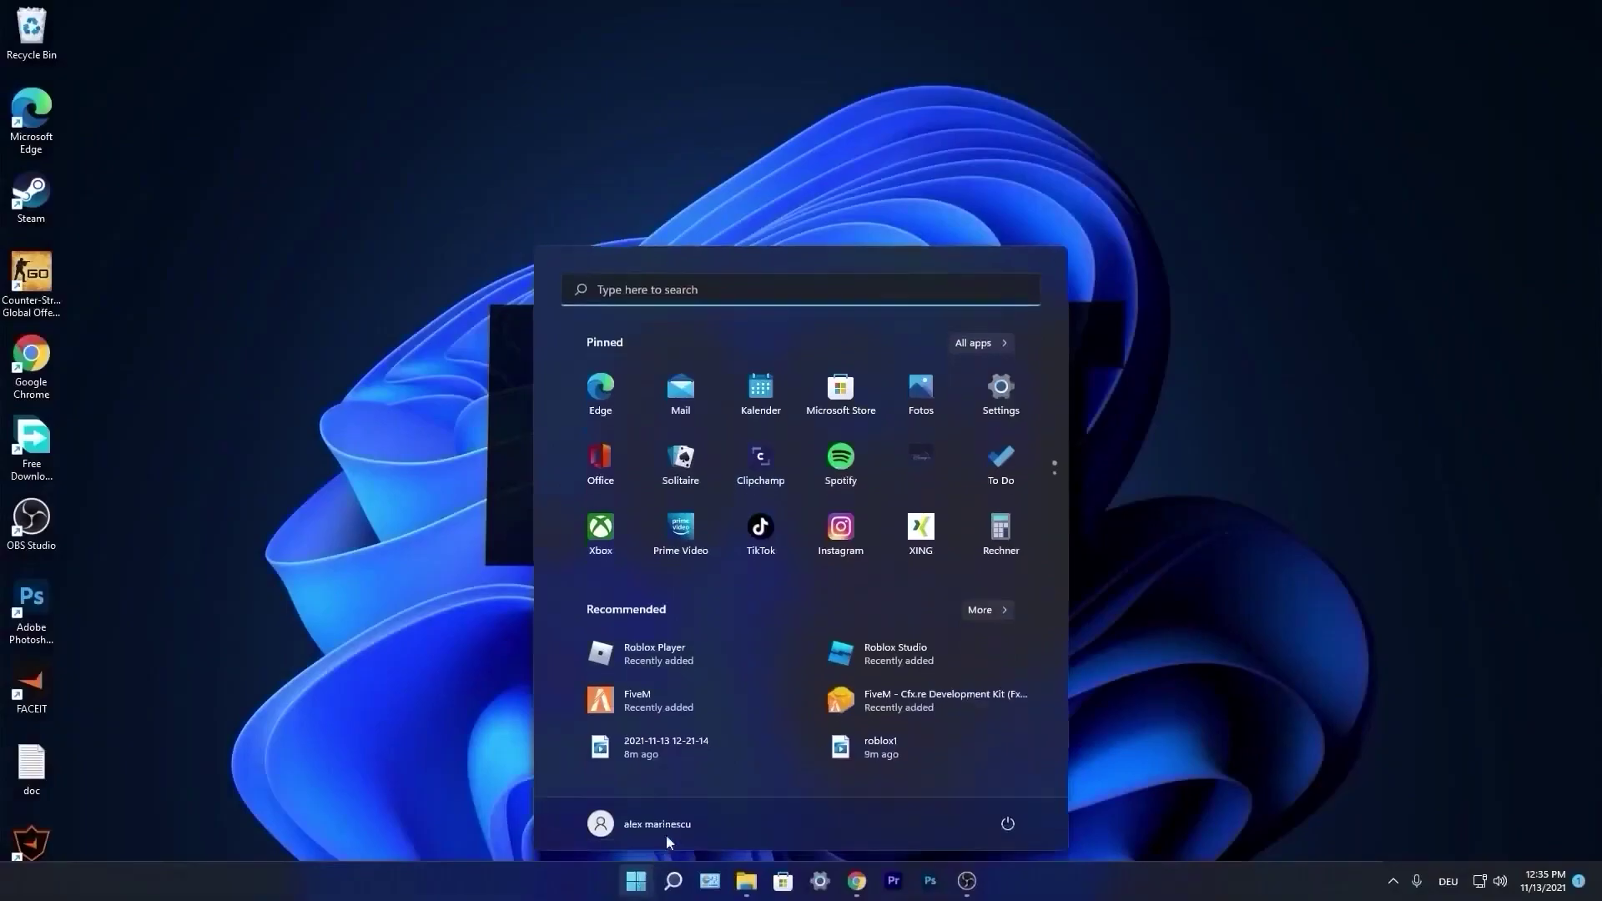
Step: Confirm Game Mode is on under Gaming settings, then go to the related Graphics settings page
click(996, 389)
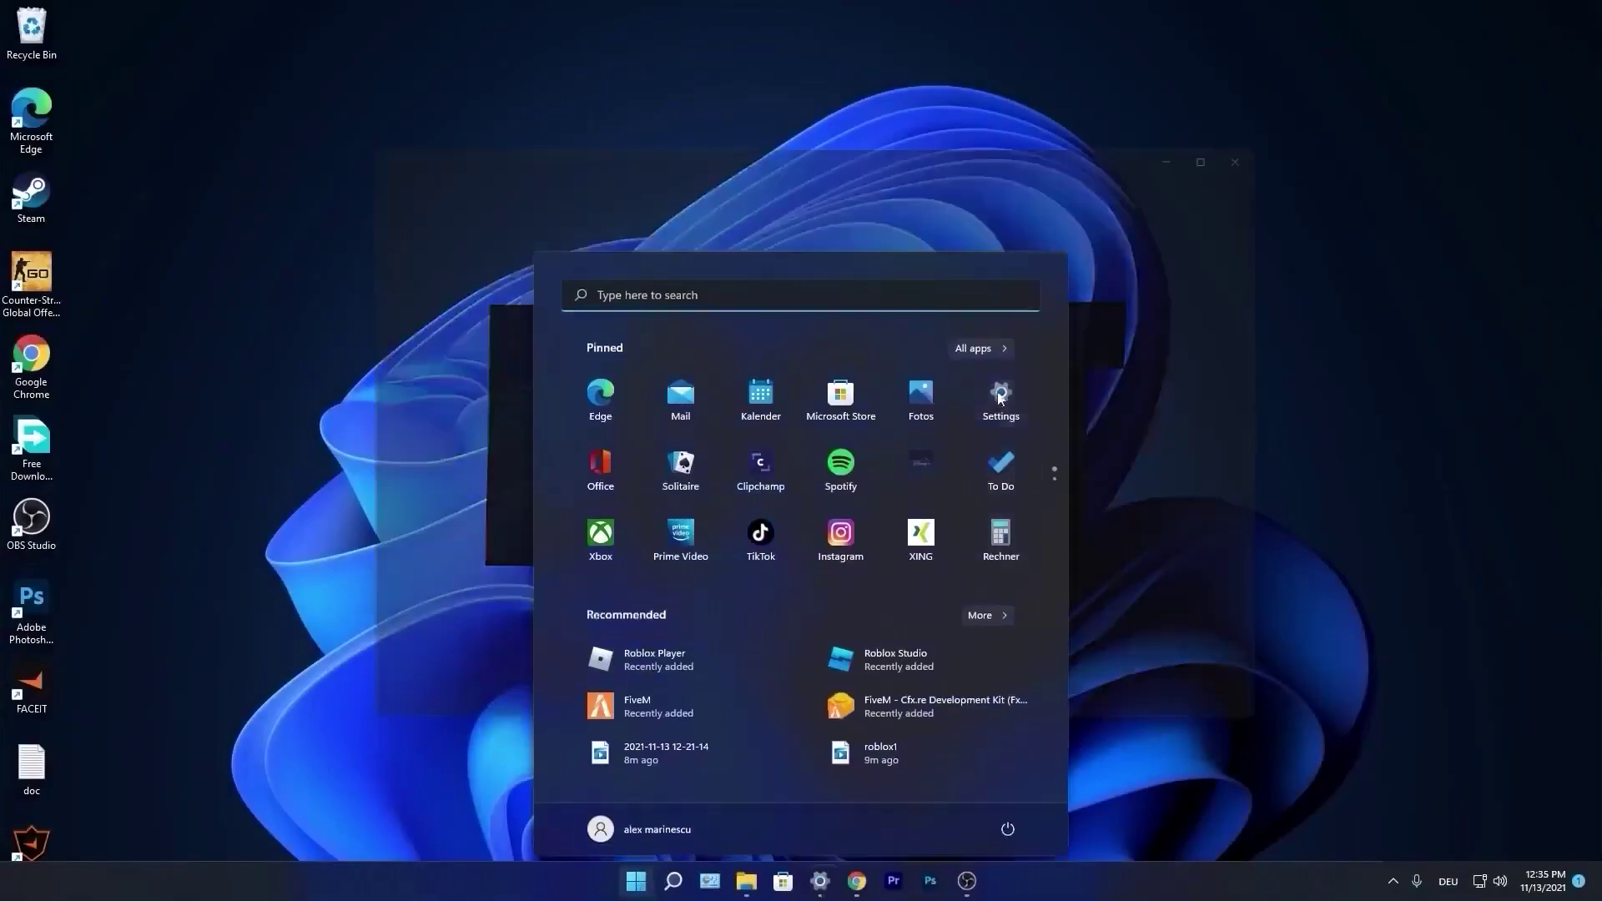
click(412, 531)
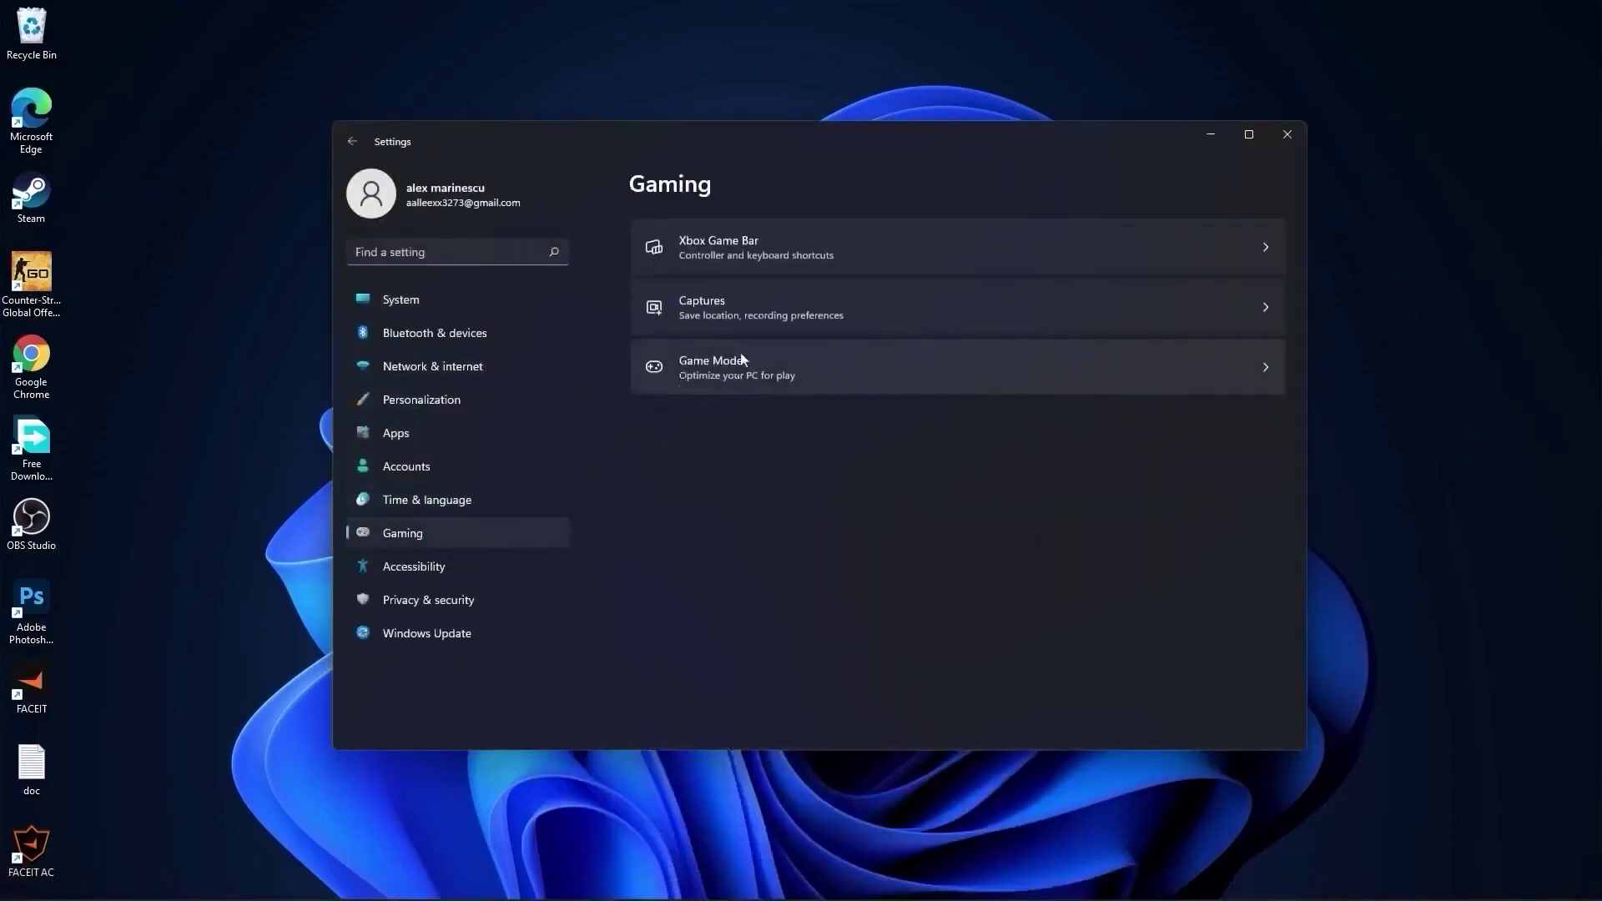
click(720, 370)
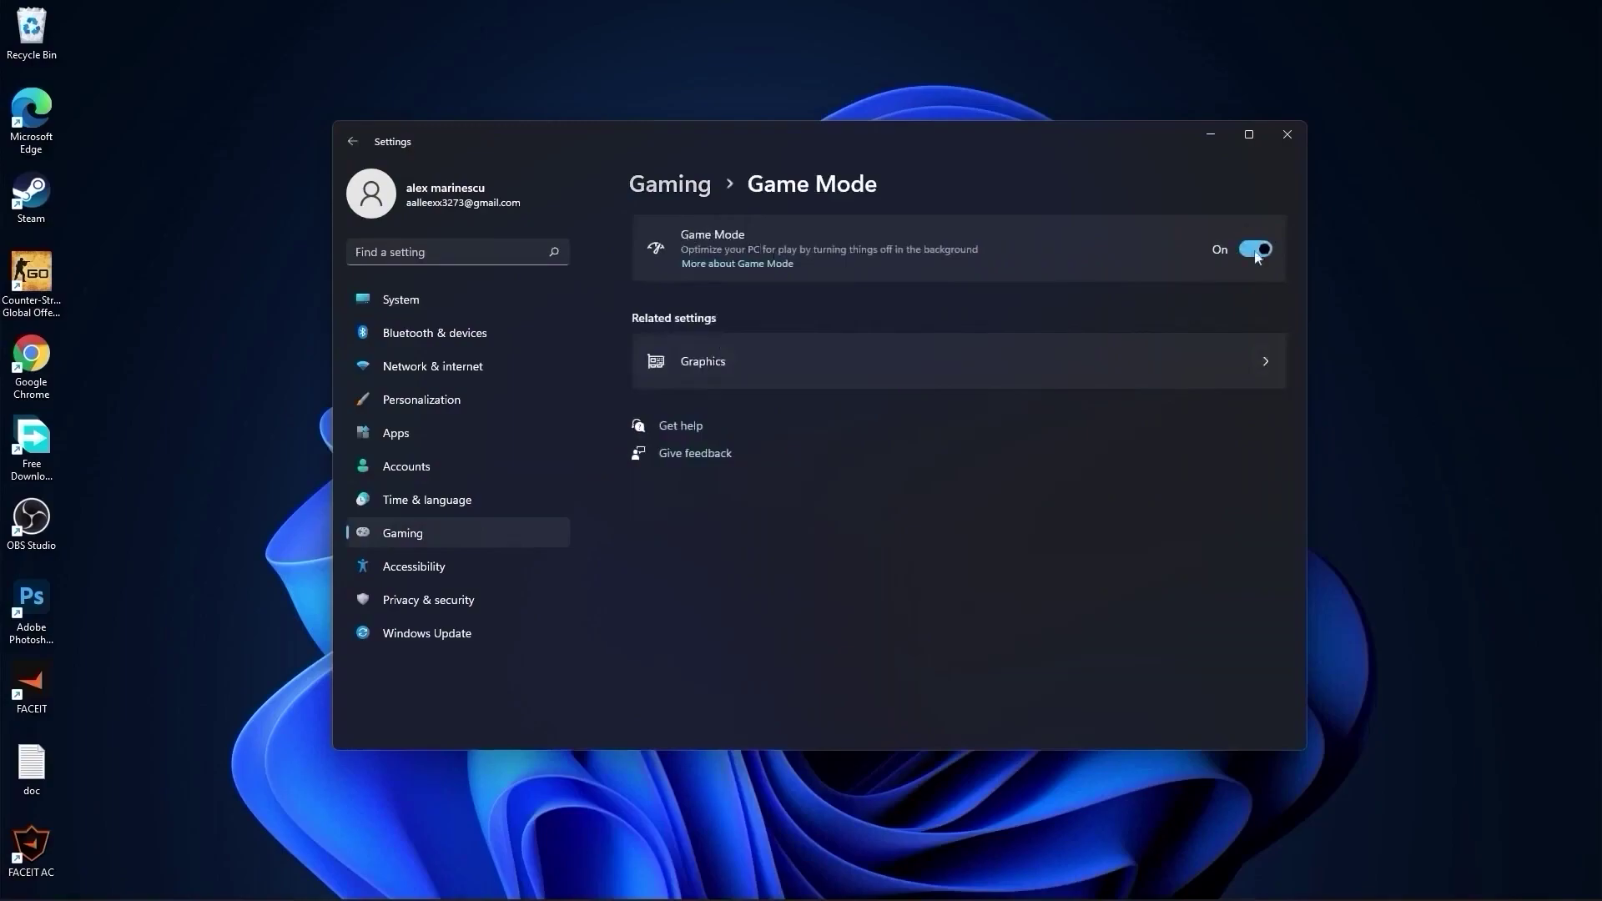
click(706, 362)
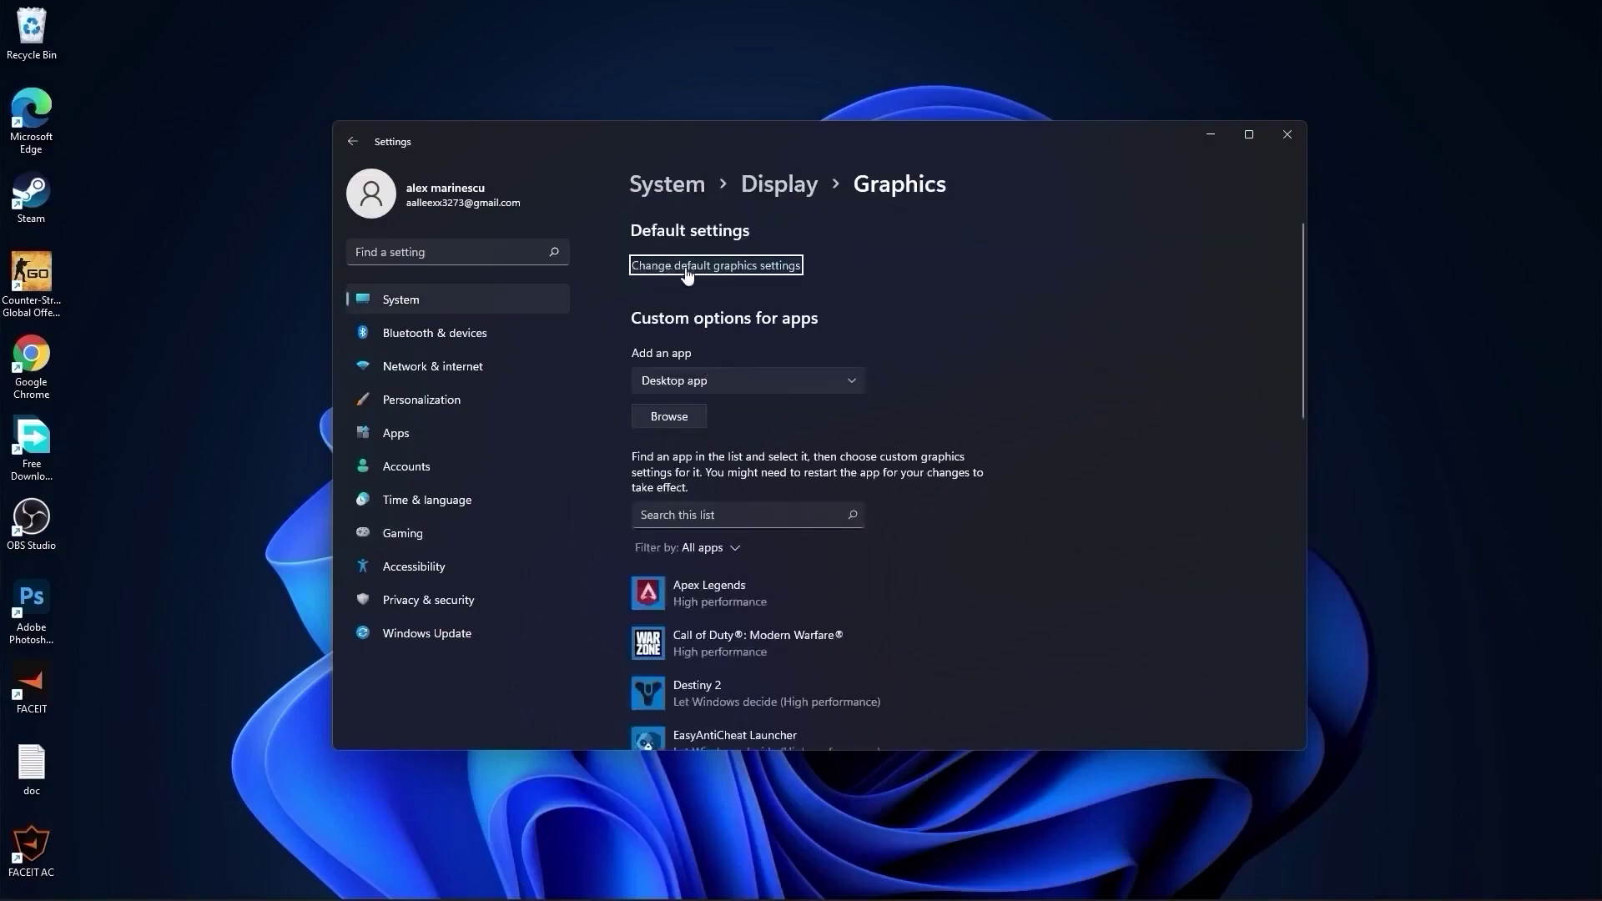
click(715, 265)
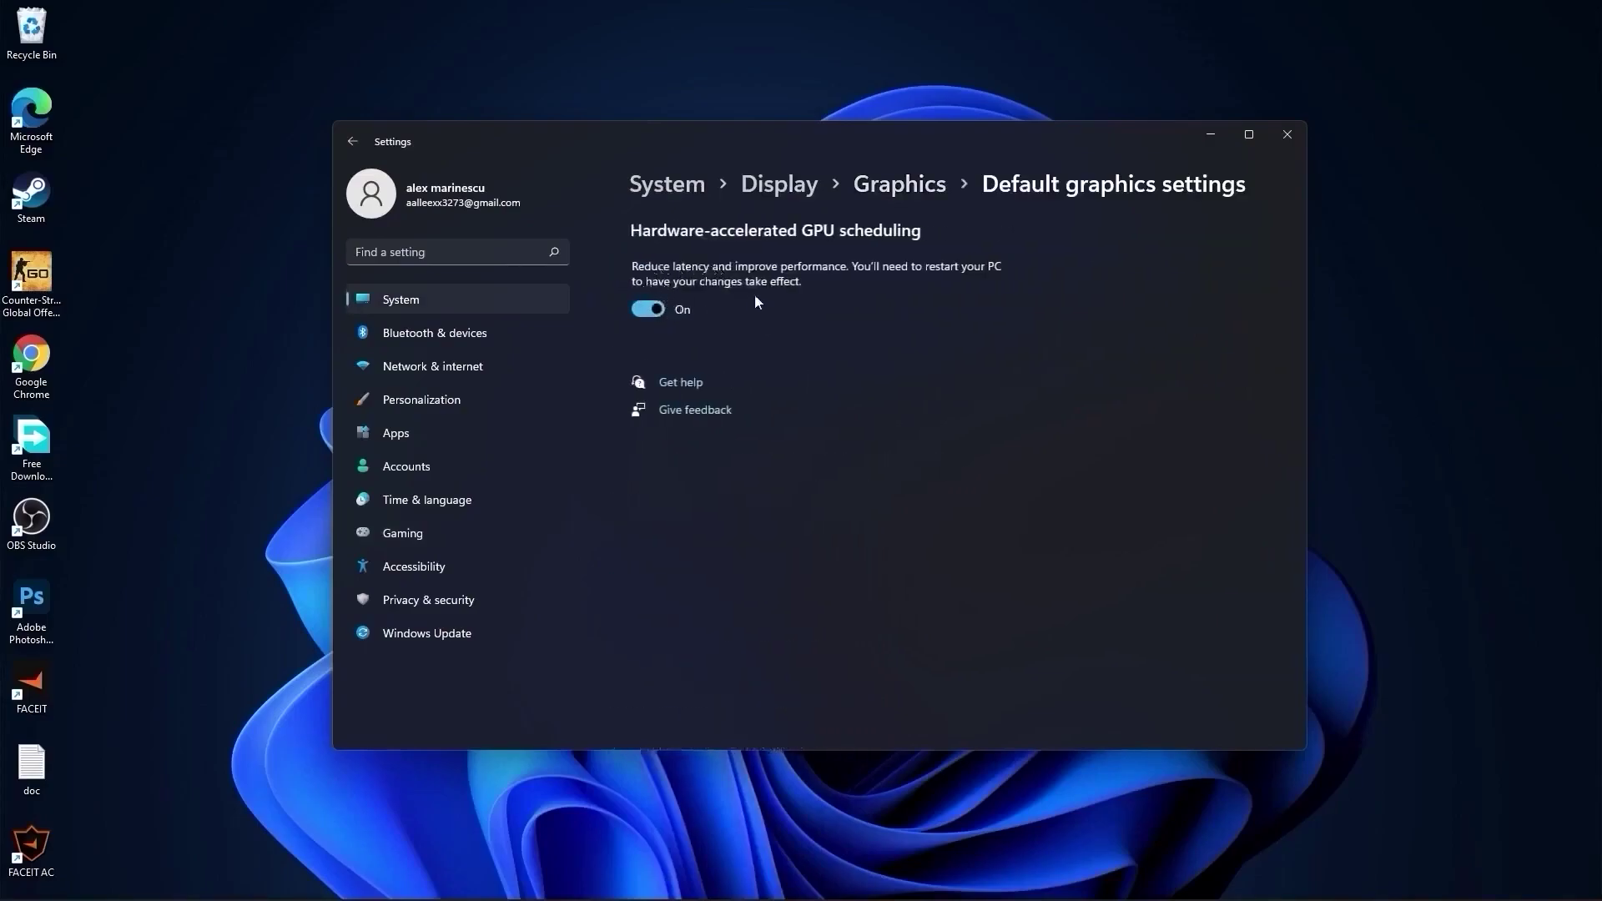
click(896, 190)
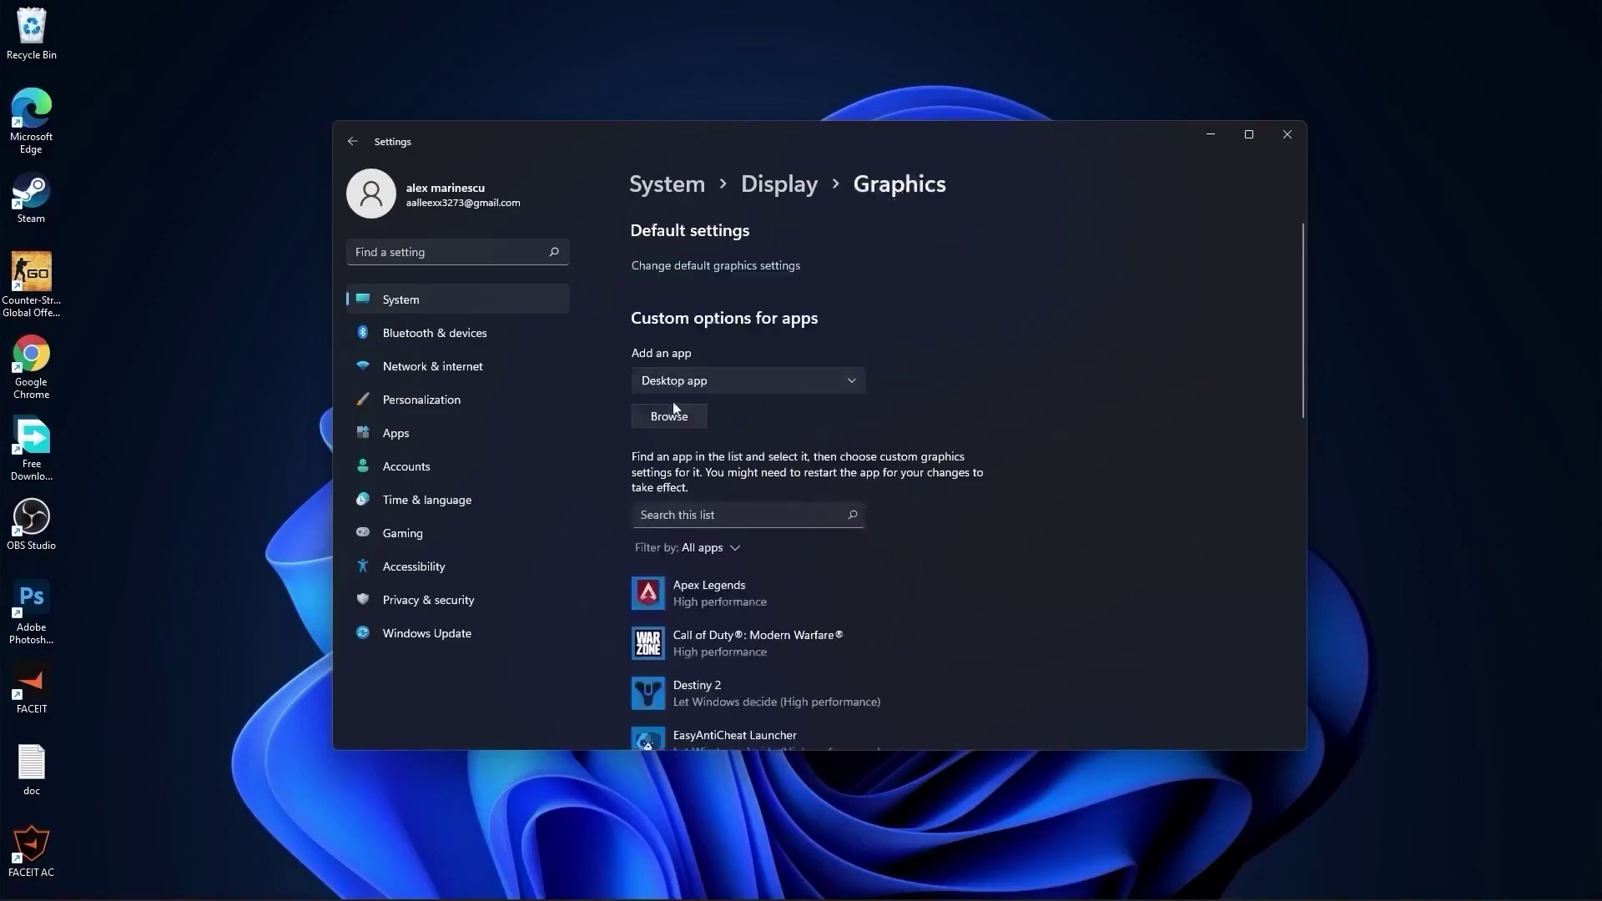
Step: From the graphics app picker, search the C: drive for RobloxPlayerLauncher
click(675, 417)
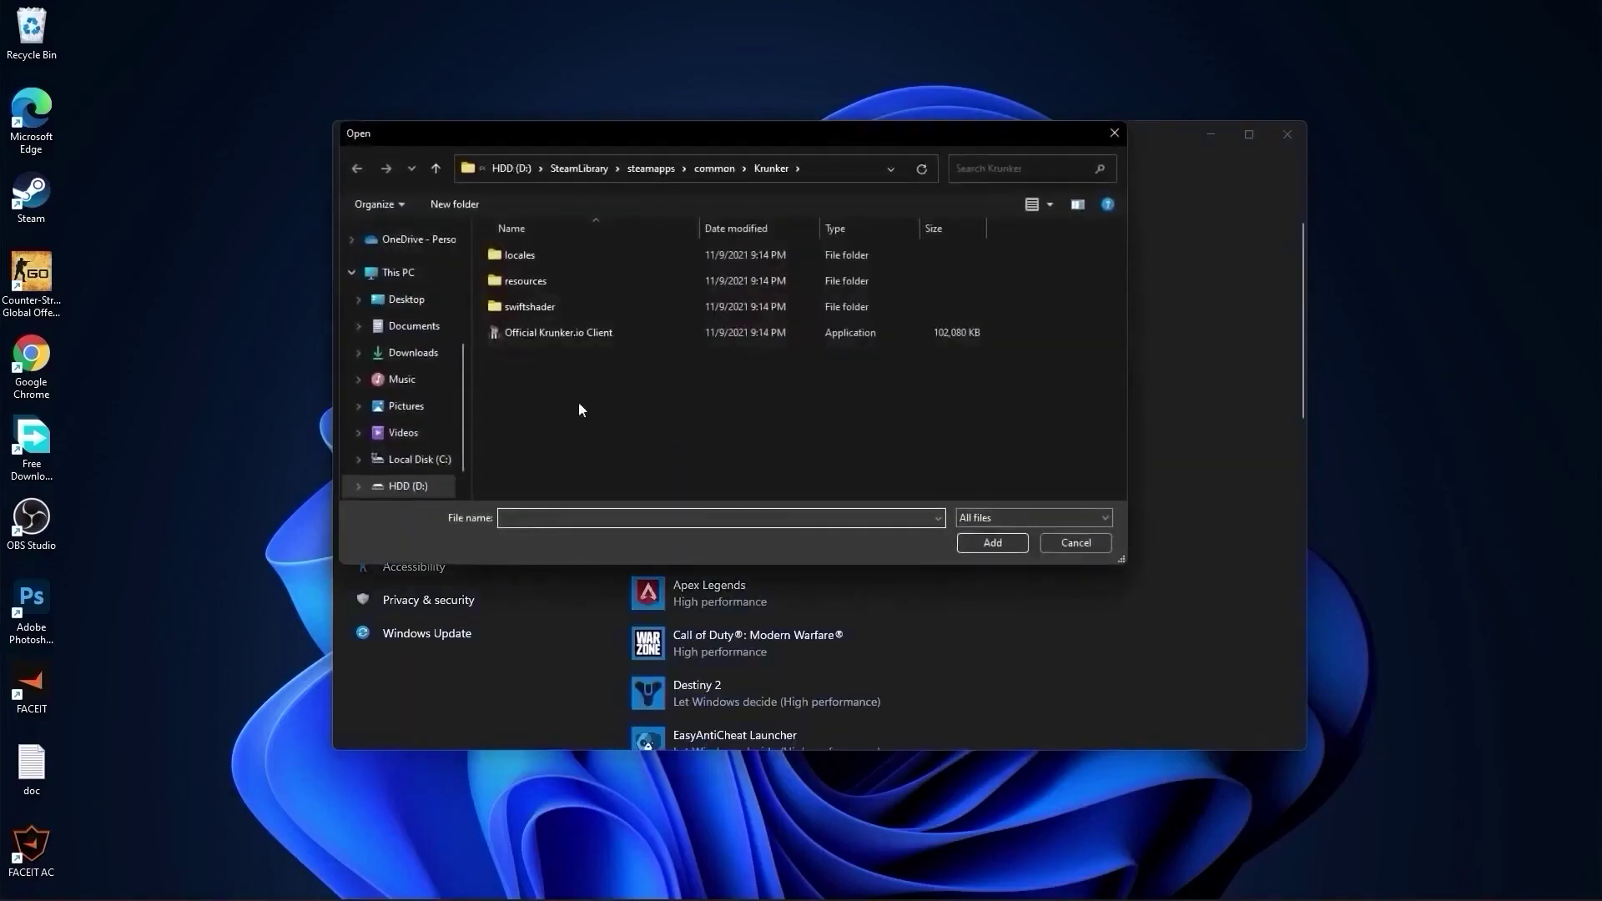
click(421, 459)
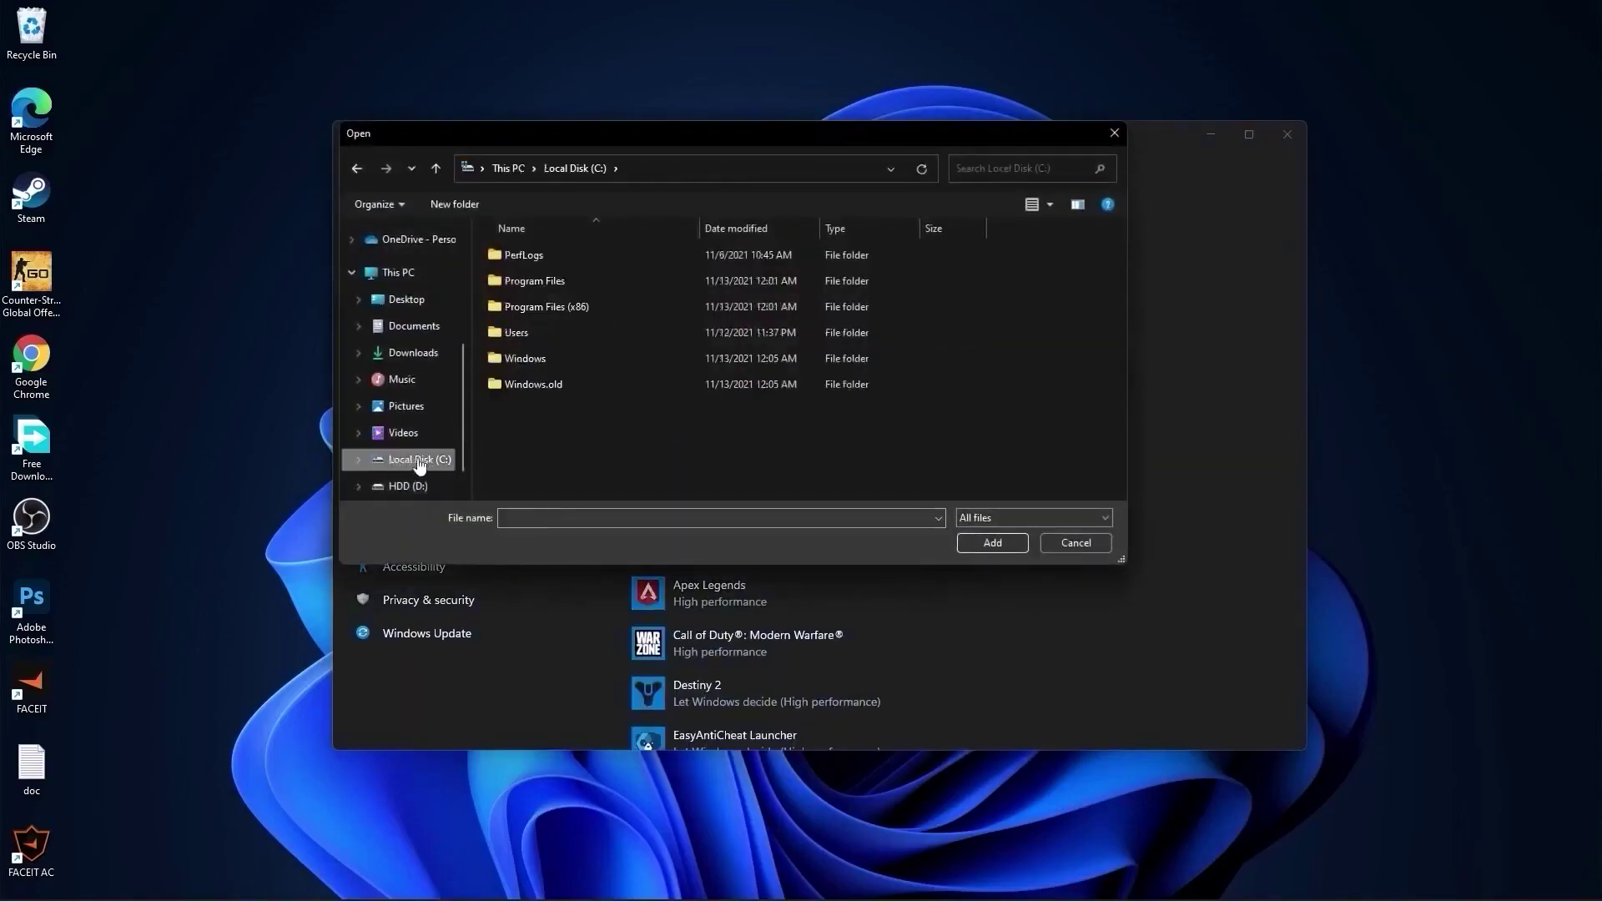
click(985, 168)
text(RobloxPlayerLauncher)
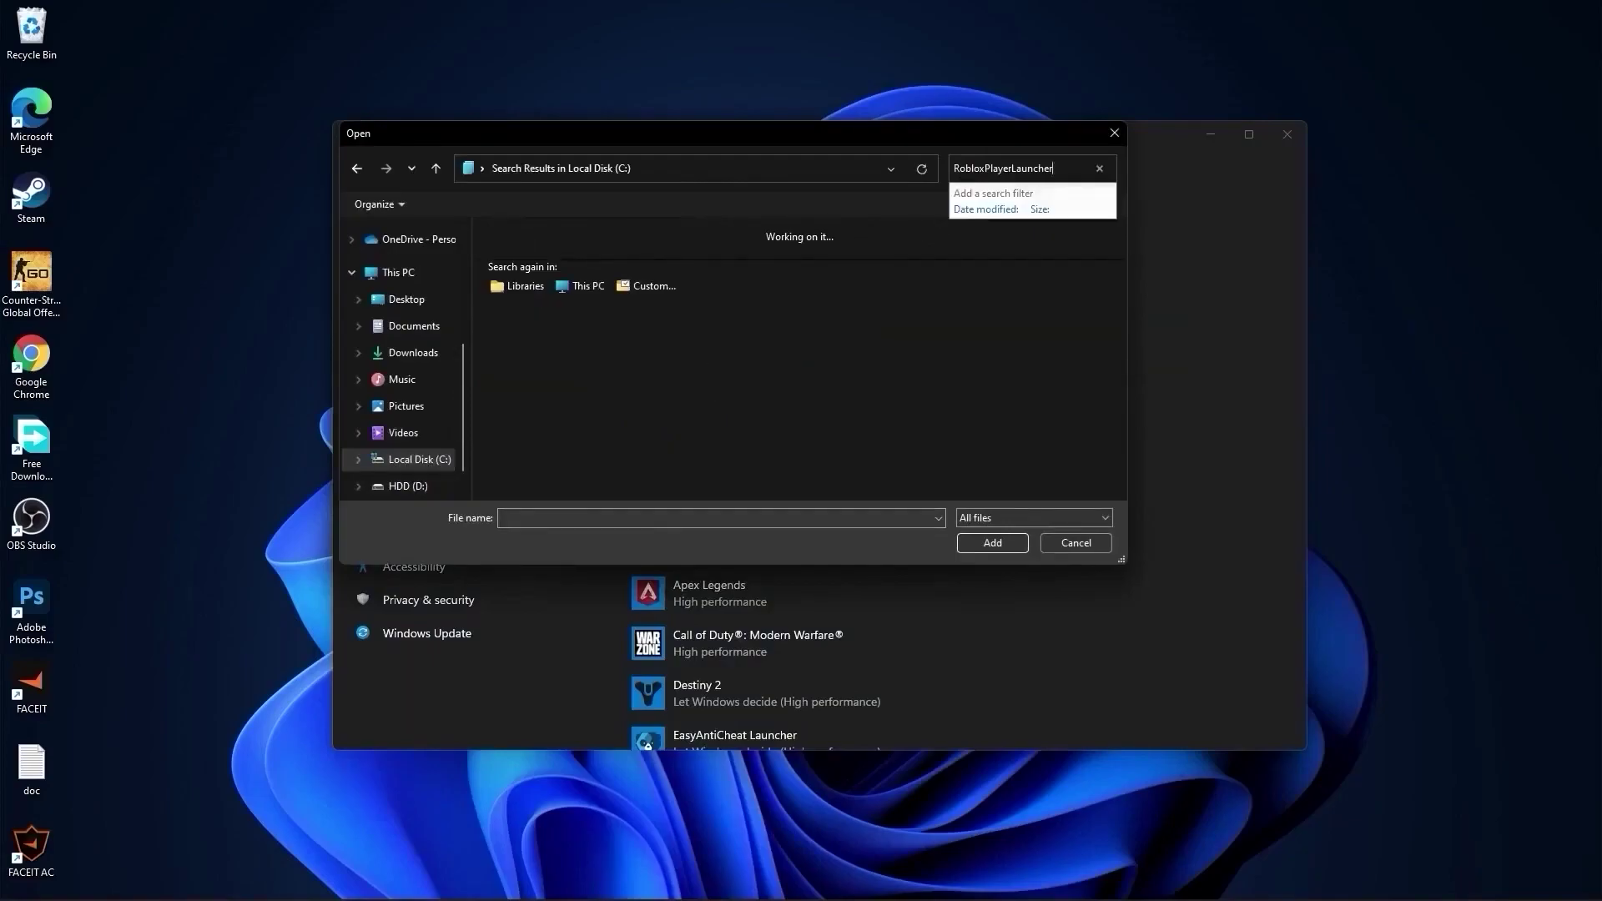
click(528, 251)
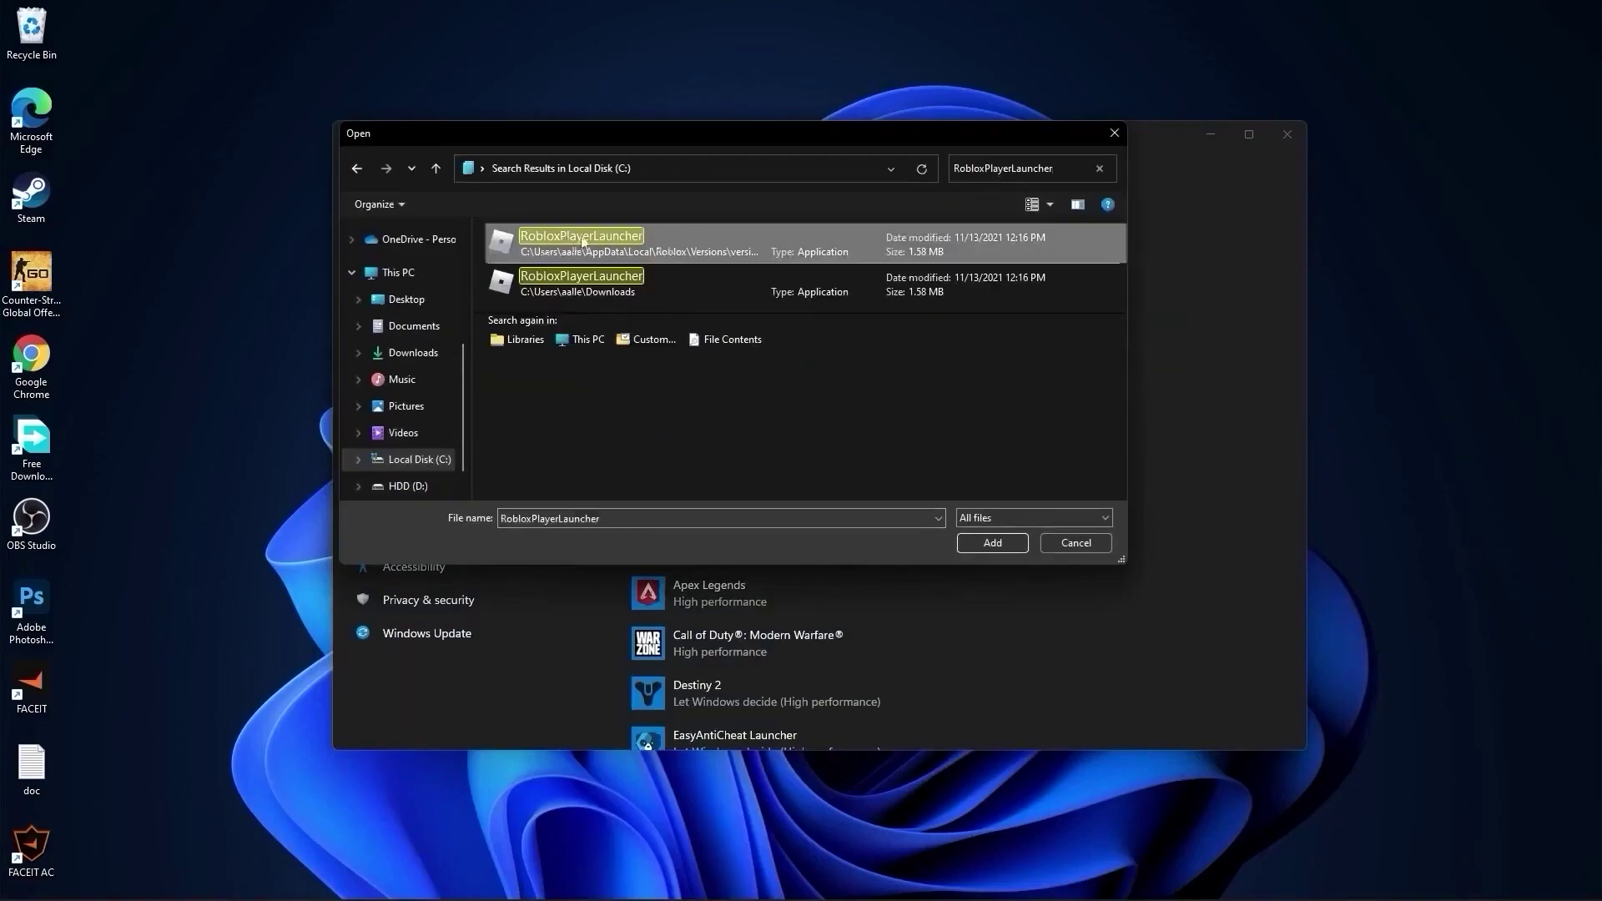
Step: Disable fullscreen optimizations and override high DPI scaling in the launcher's Compatibility properties
right_click(611, 247)
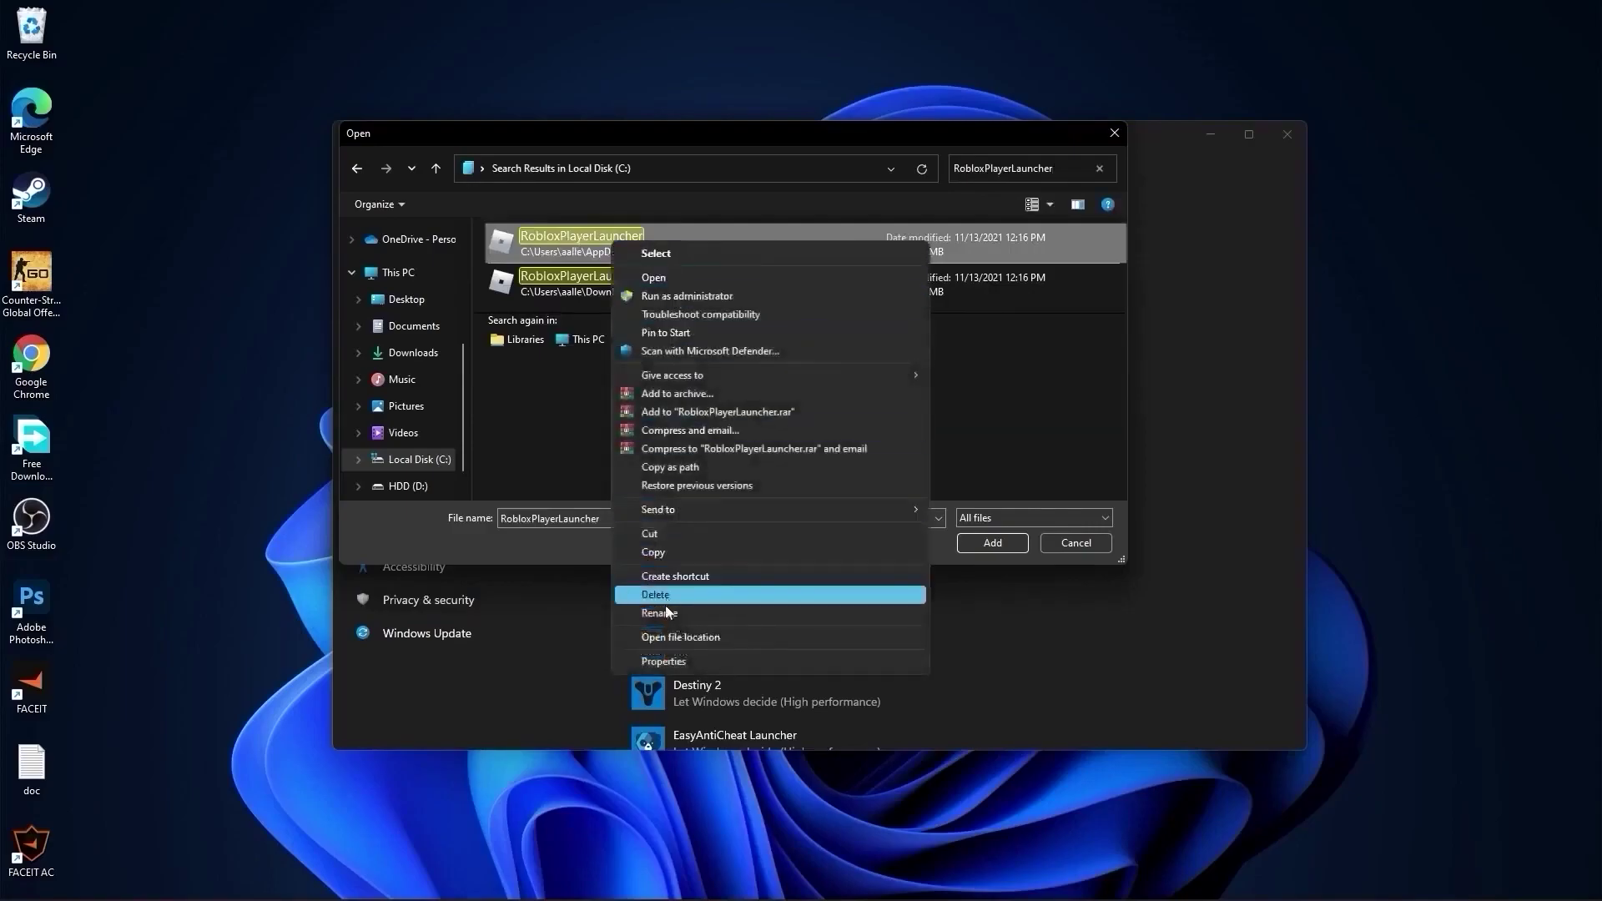
click(652, 665)
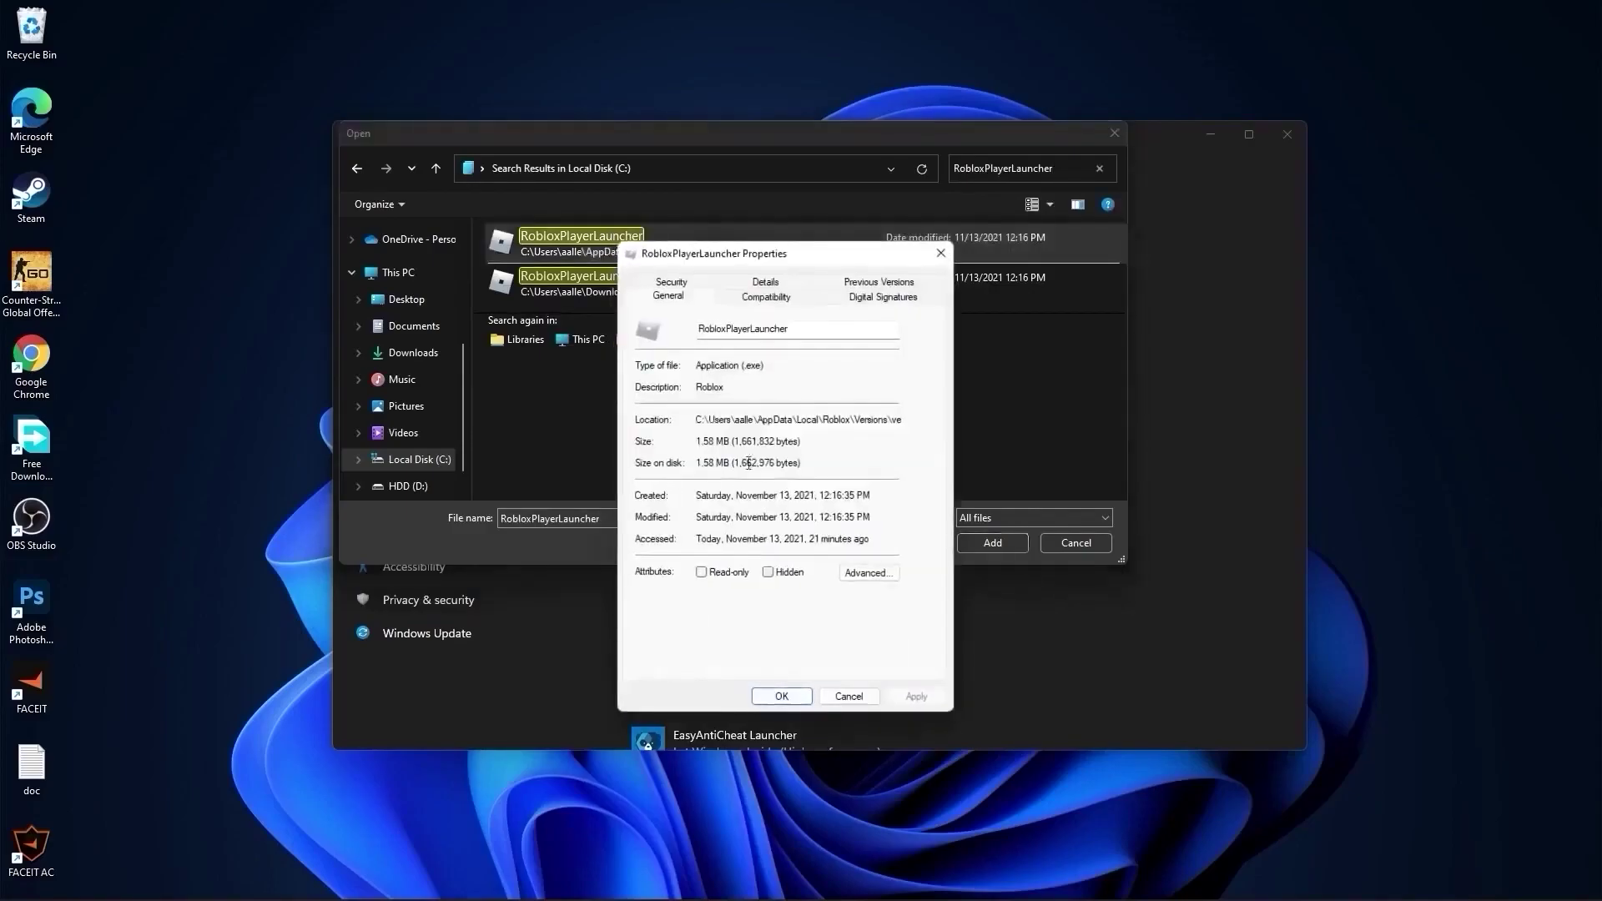
click(765, 297)
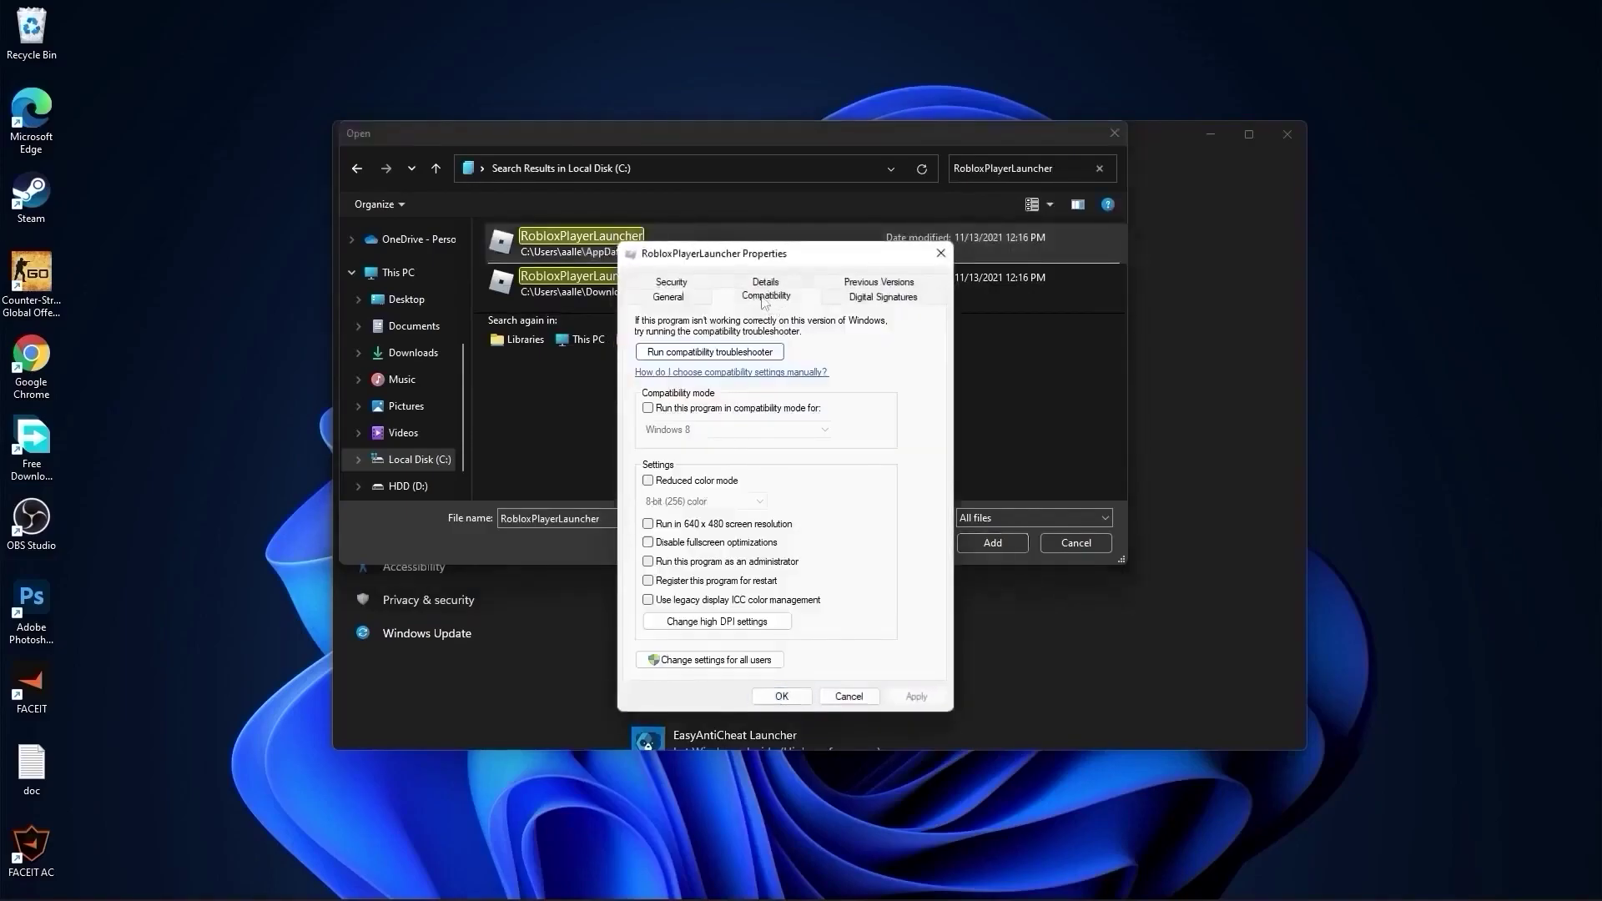
click(648, 543)
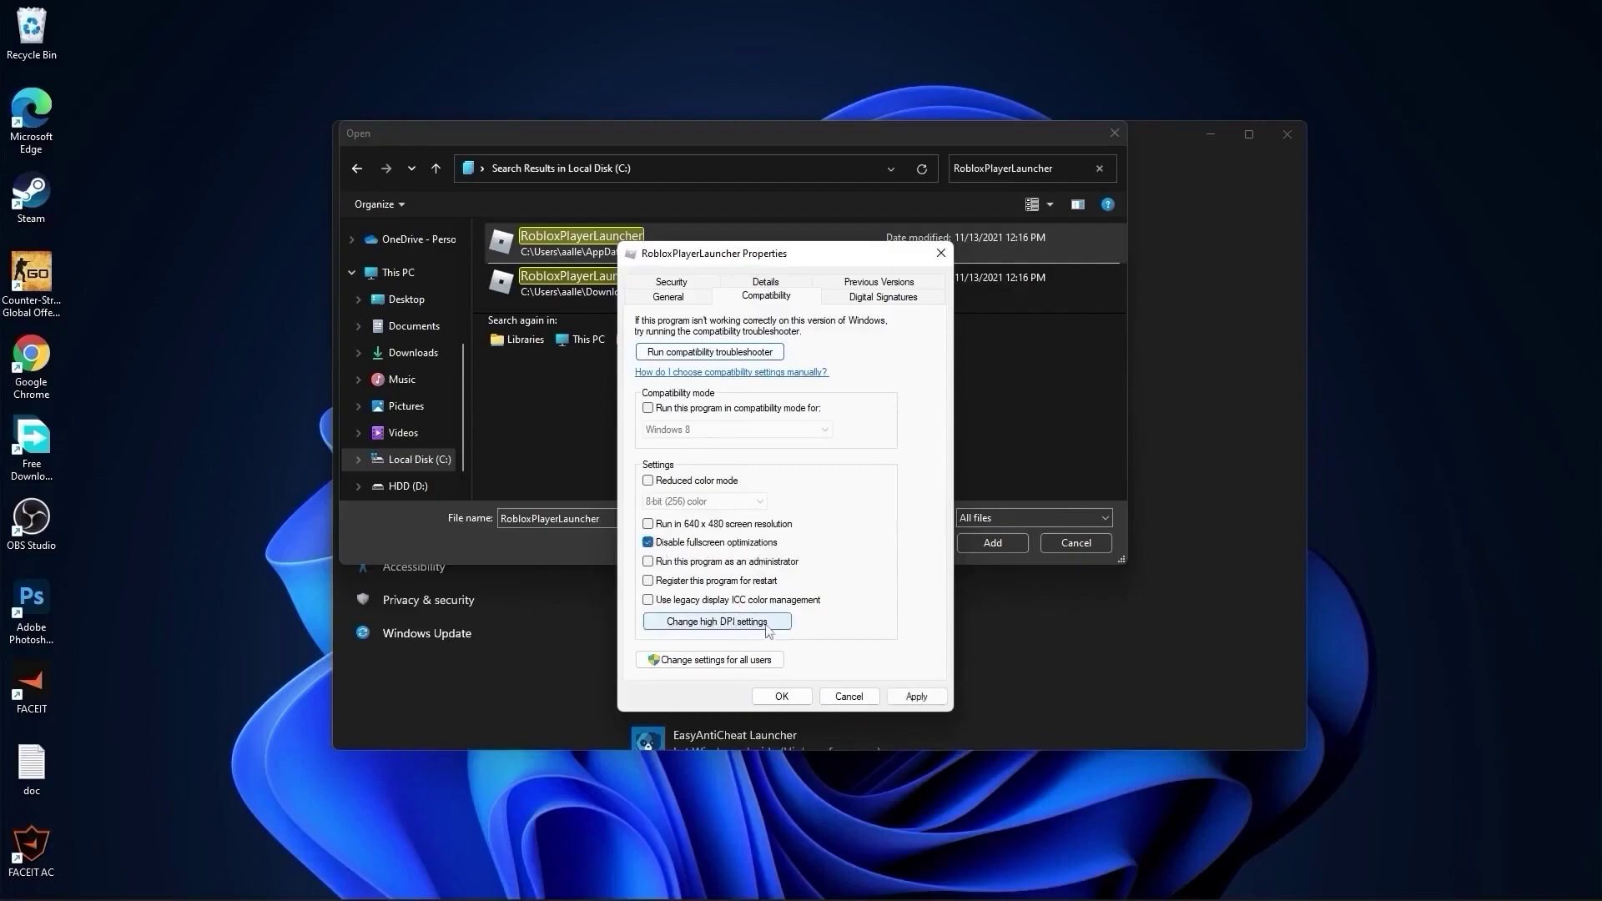
click(727, 625)
click(697, 576)
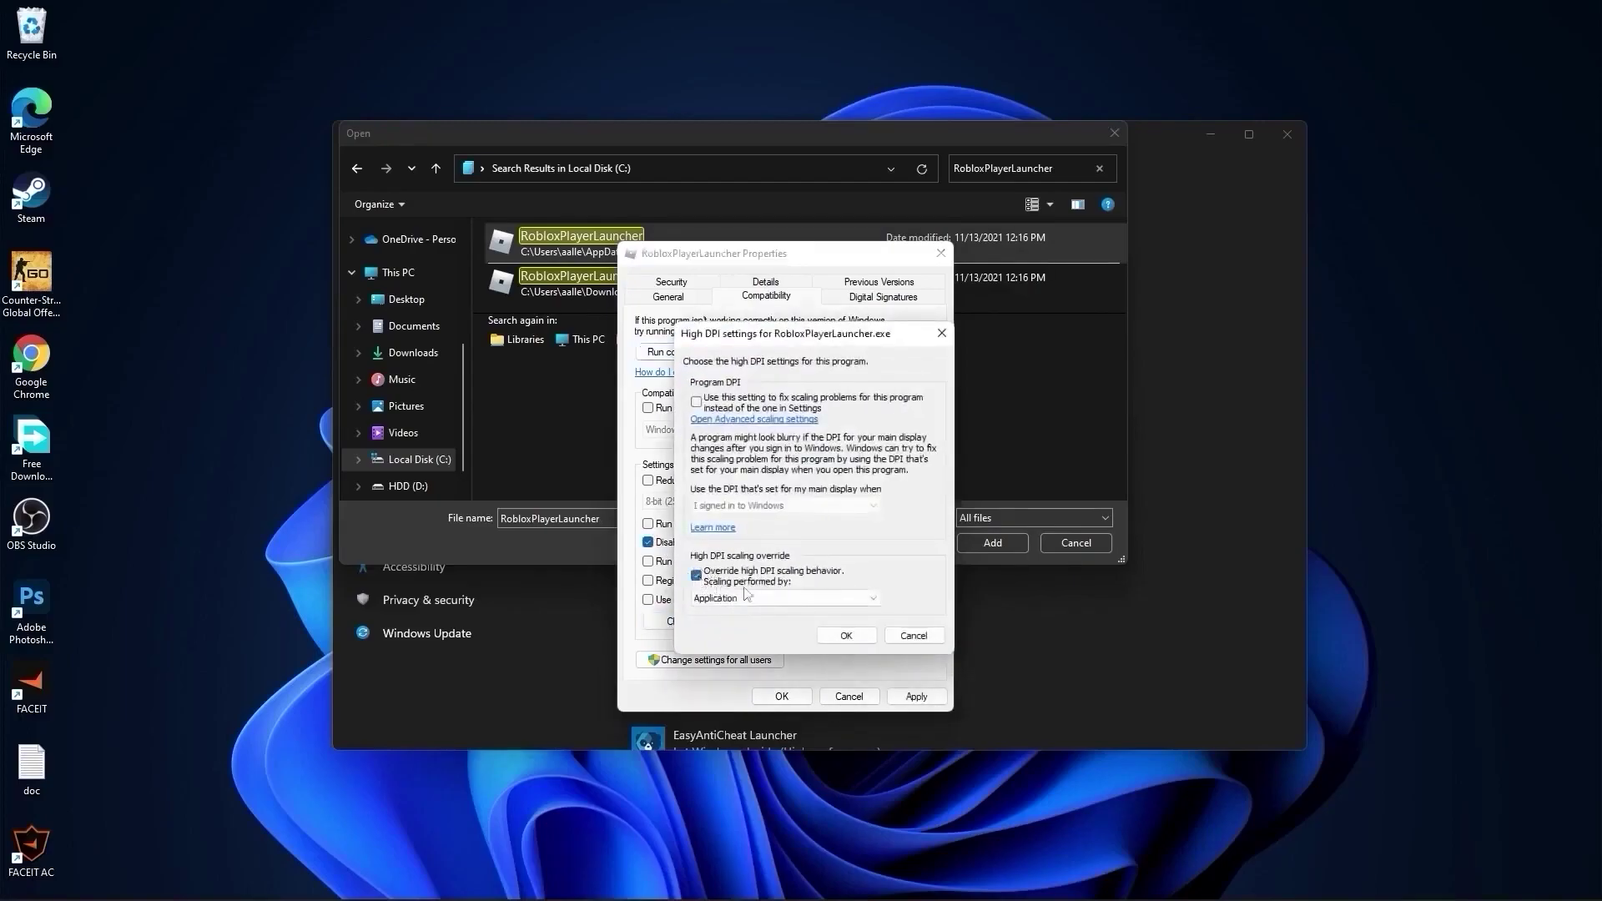
click(846, 636)
click(908, 698)
click(782, 696)
Step: Add the RobloxPlayerLauncher from the Versions folder to the graphics app list
click(572, 287)
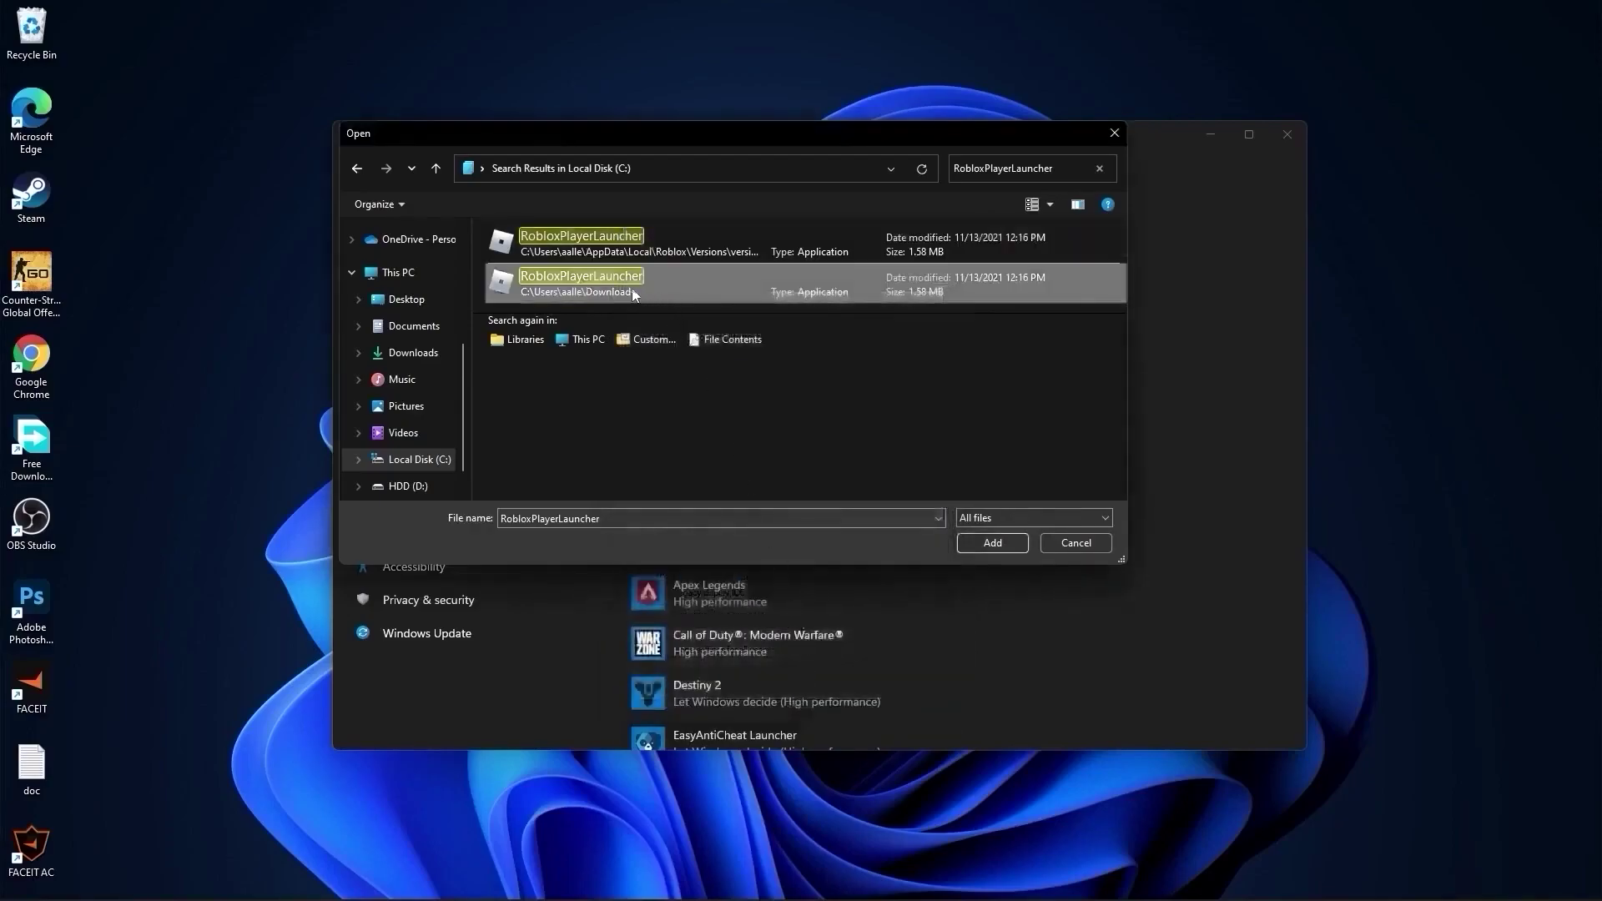
click(592, 239)
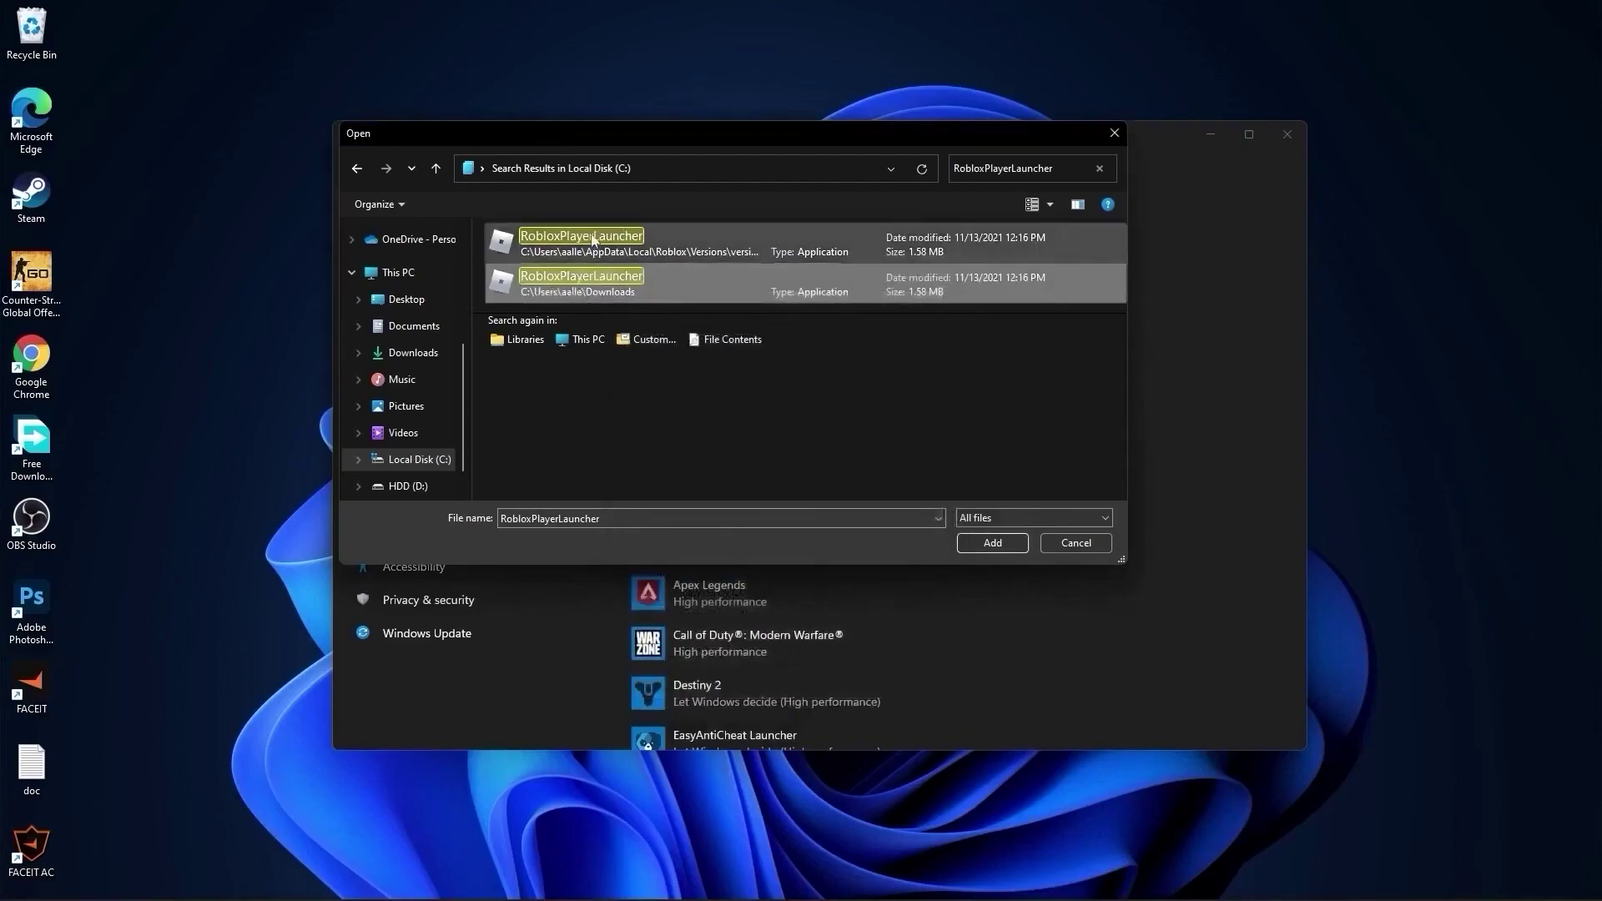
click(994, 543)
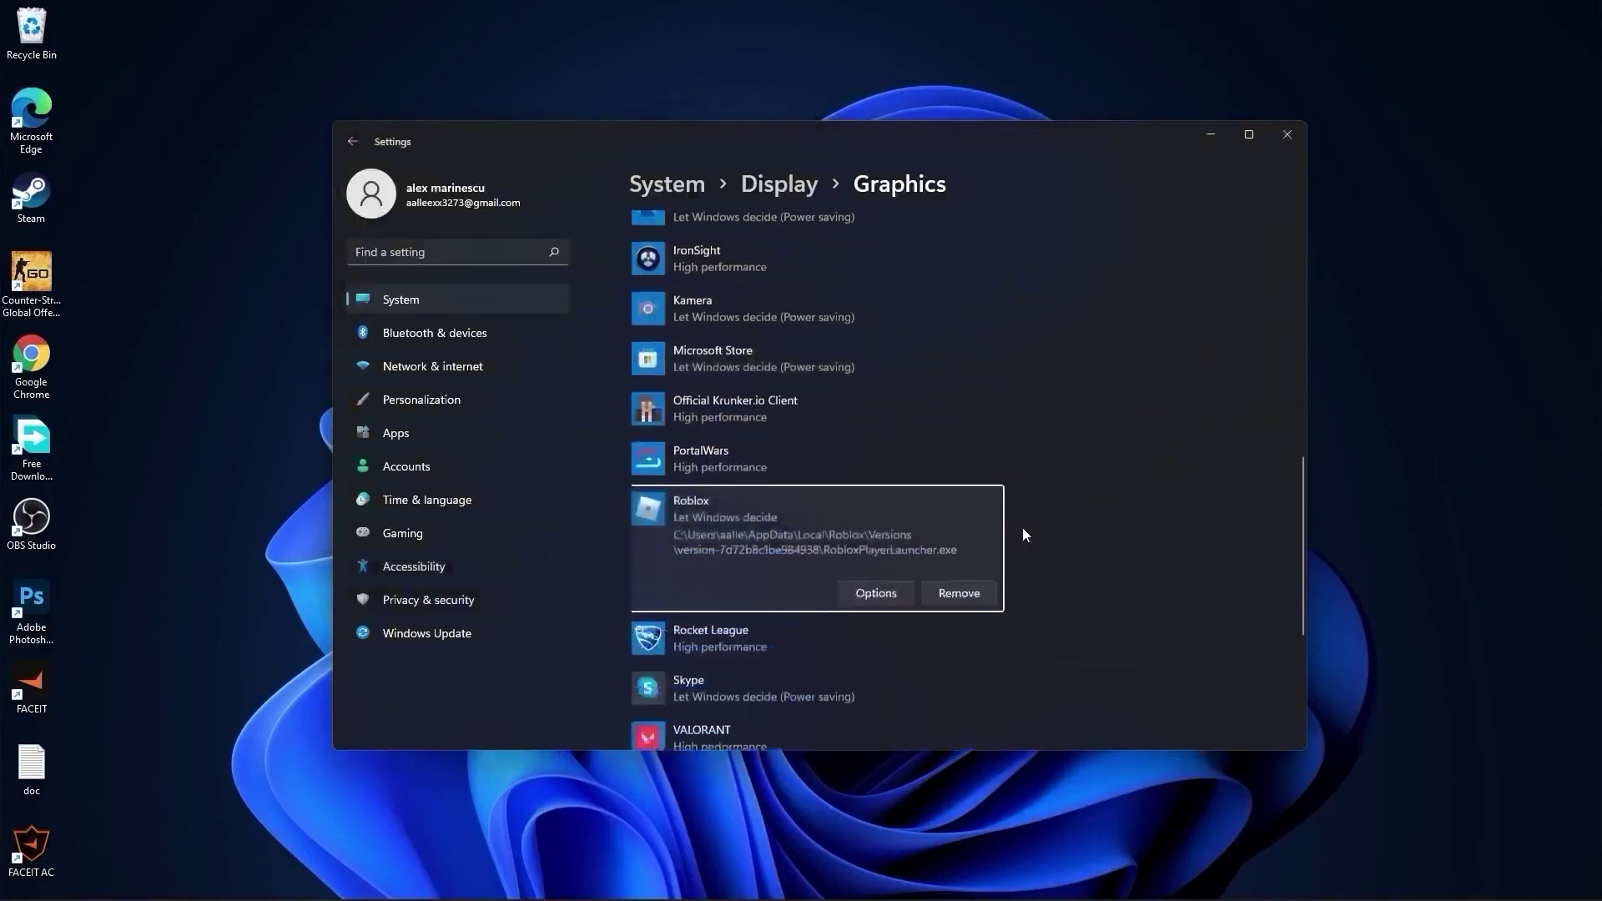
Step: Save High performance as Roblox's graphics preference, then close Settings
click(873, 547)
click(732, 453)
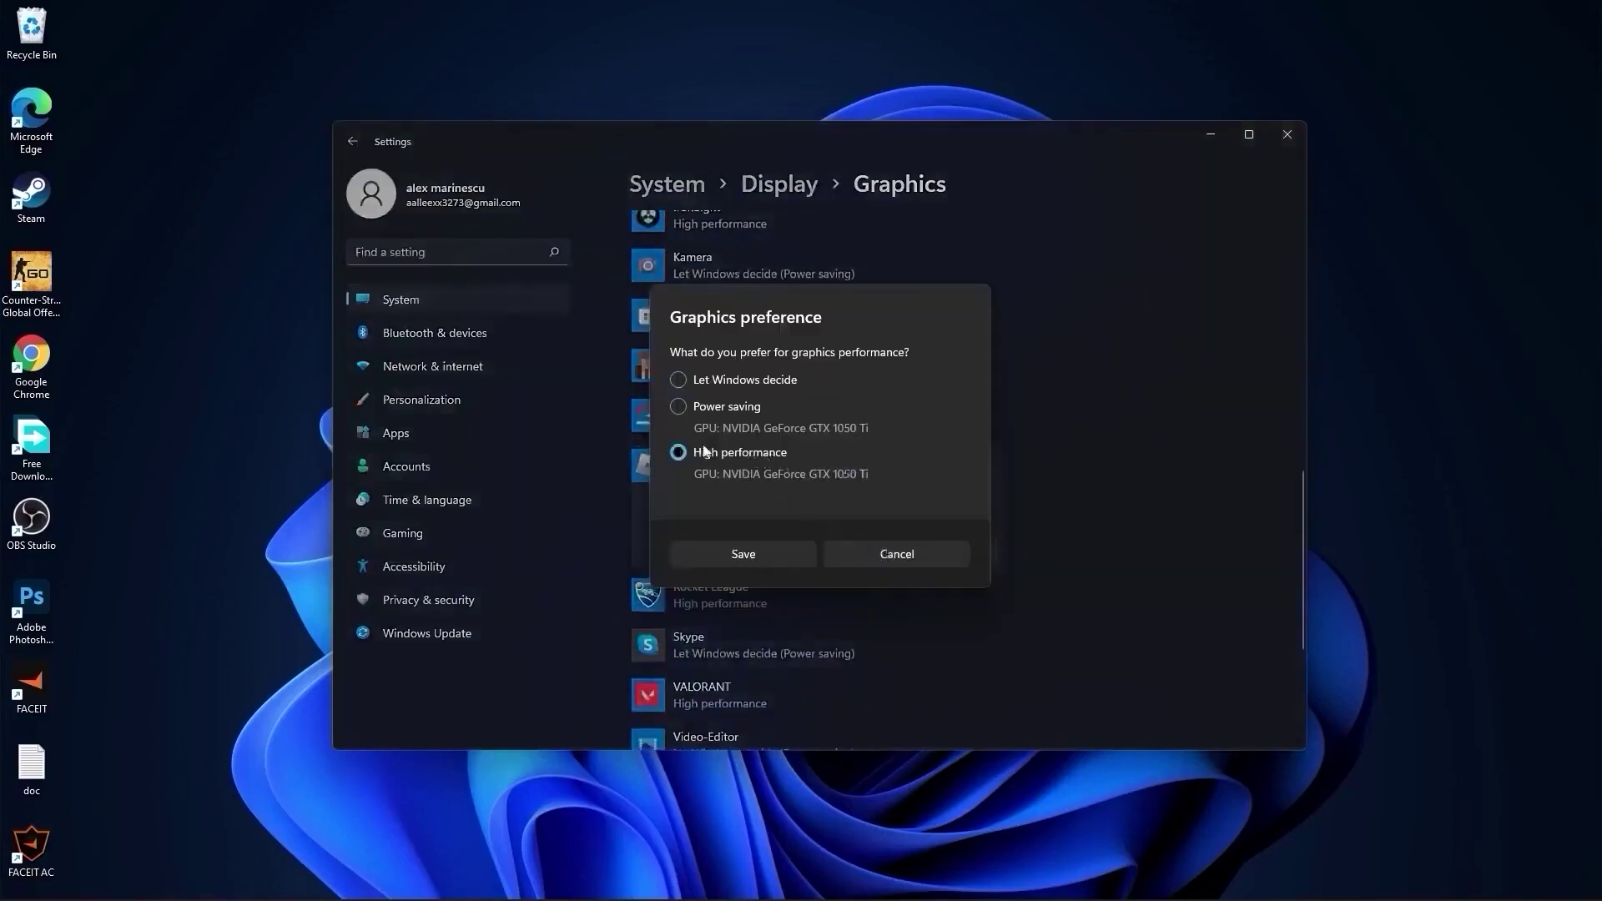
click(743, 554)
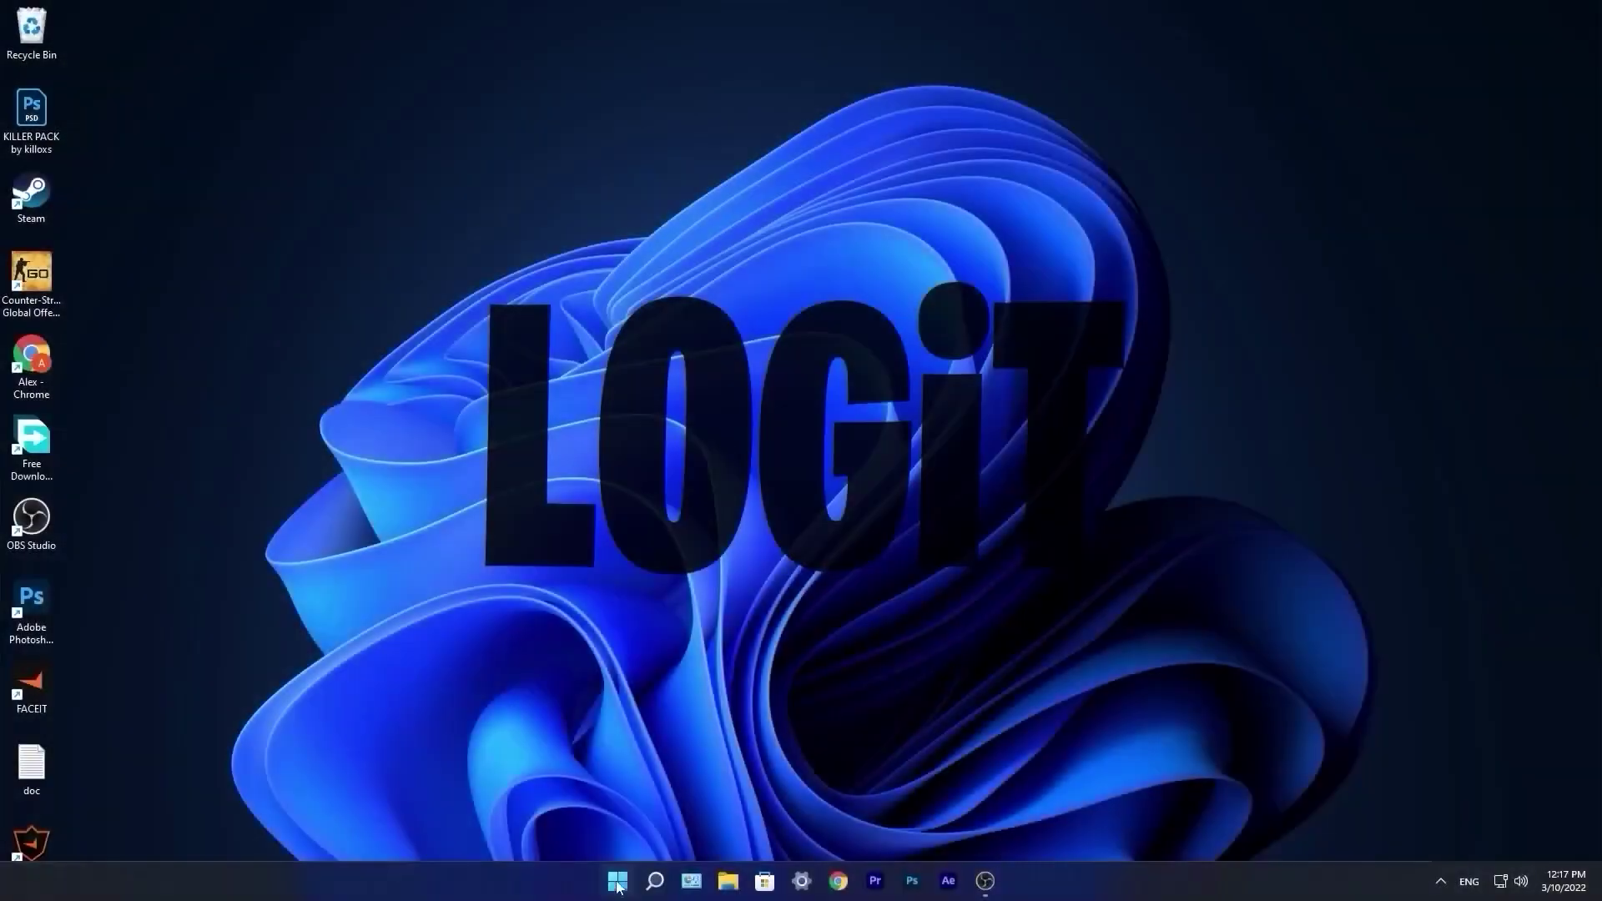
click(617, 880)
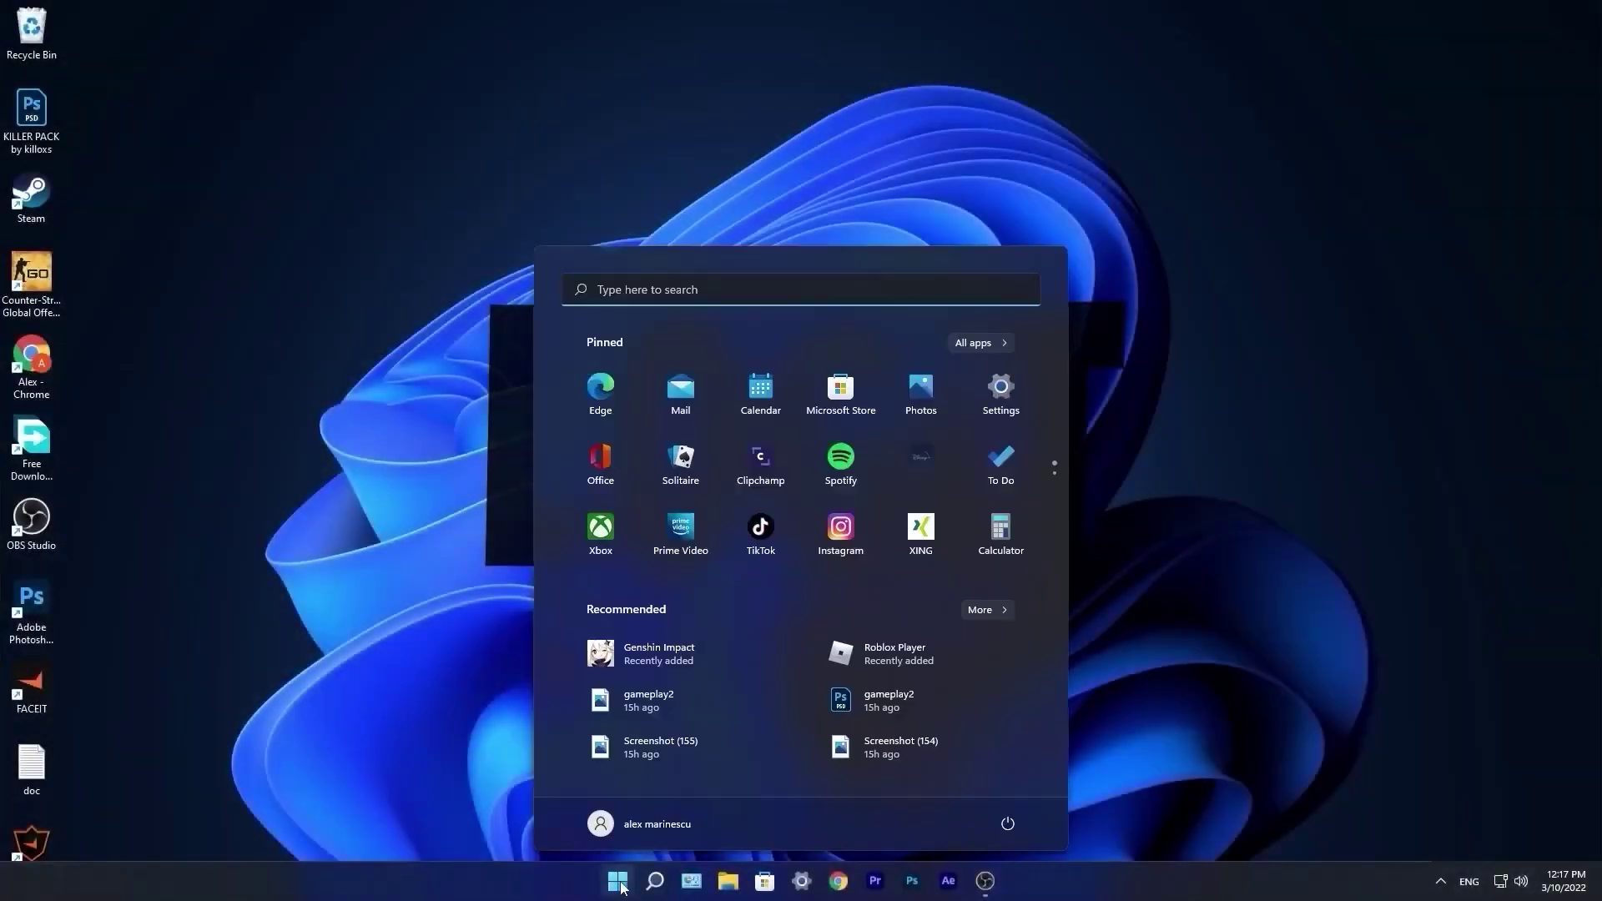
Step: Install the pending update in Windows Update, check for more updates, then close Settings
click(1002, 401)
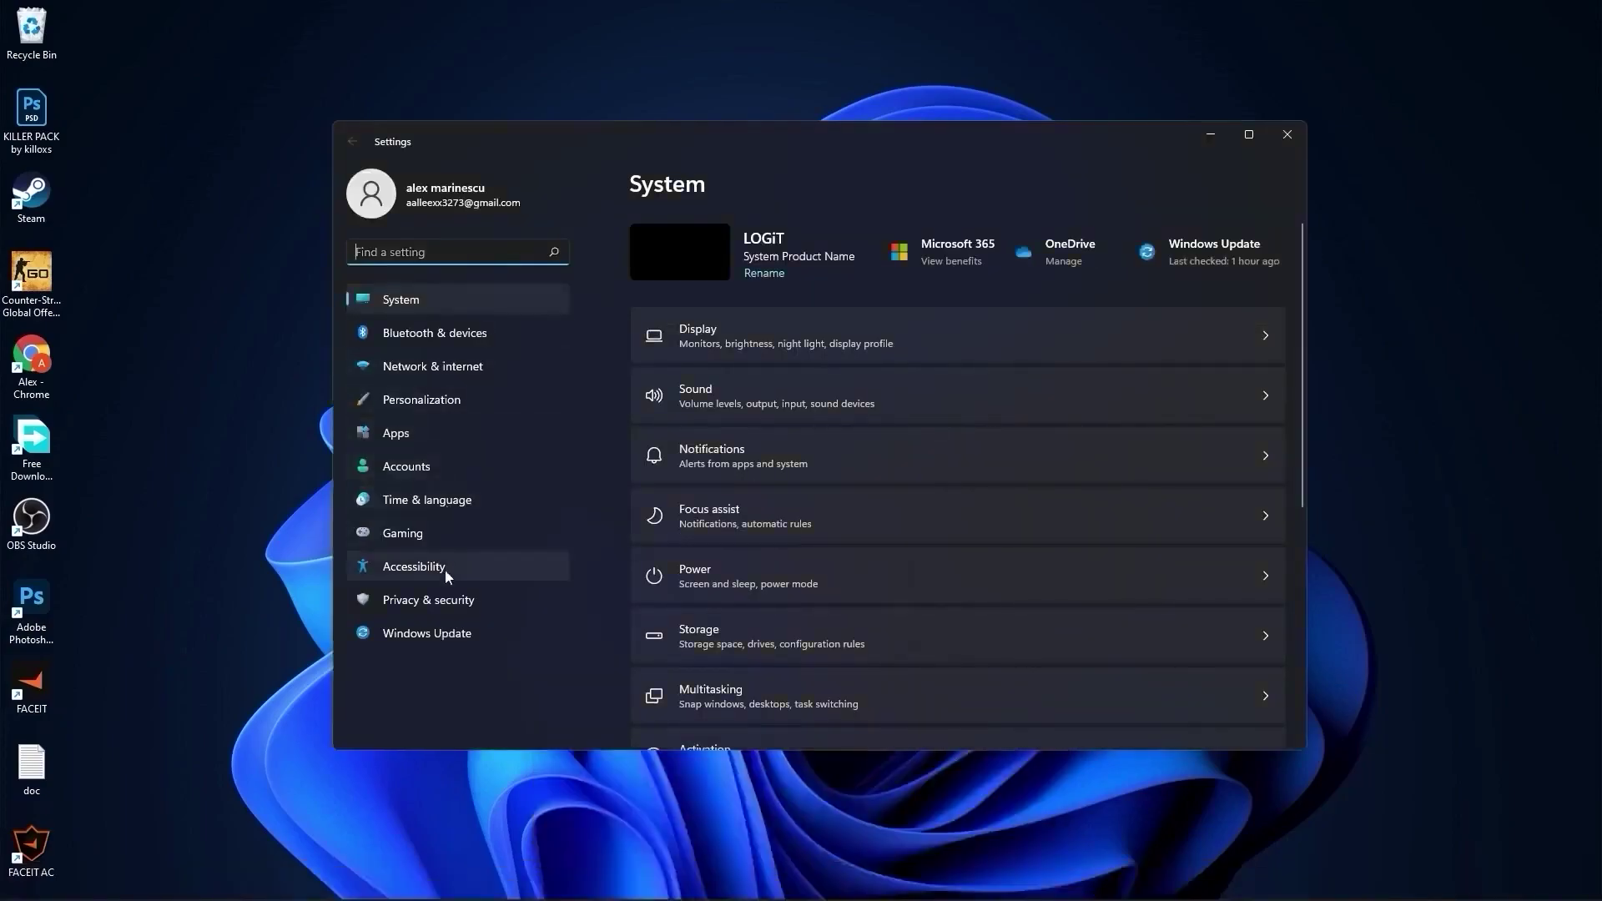
click(430, 635)
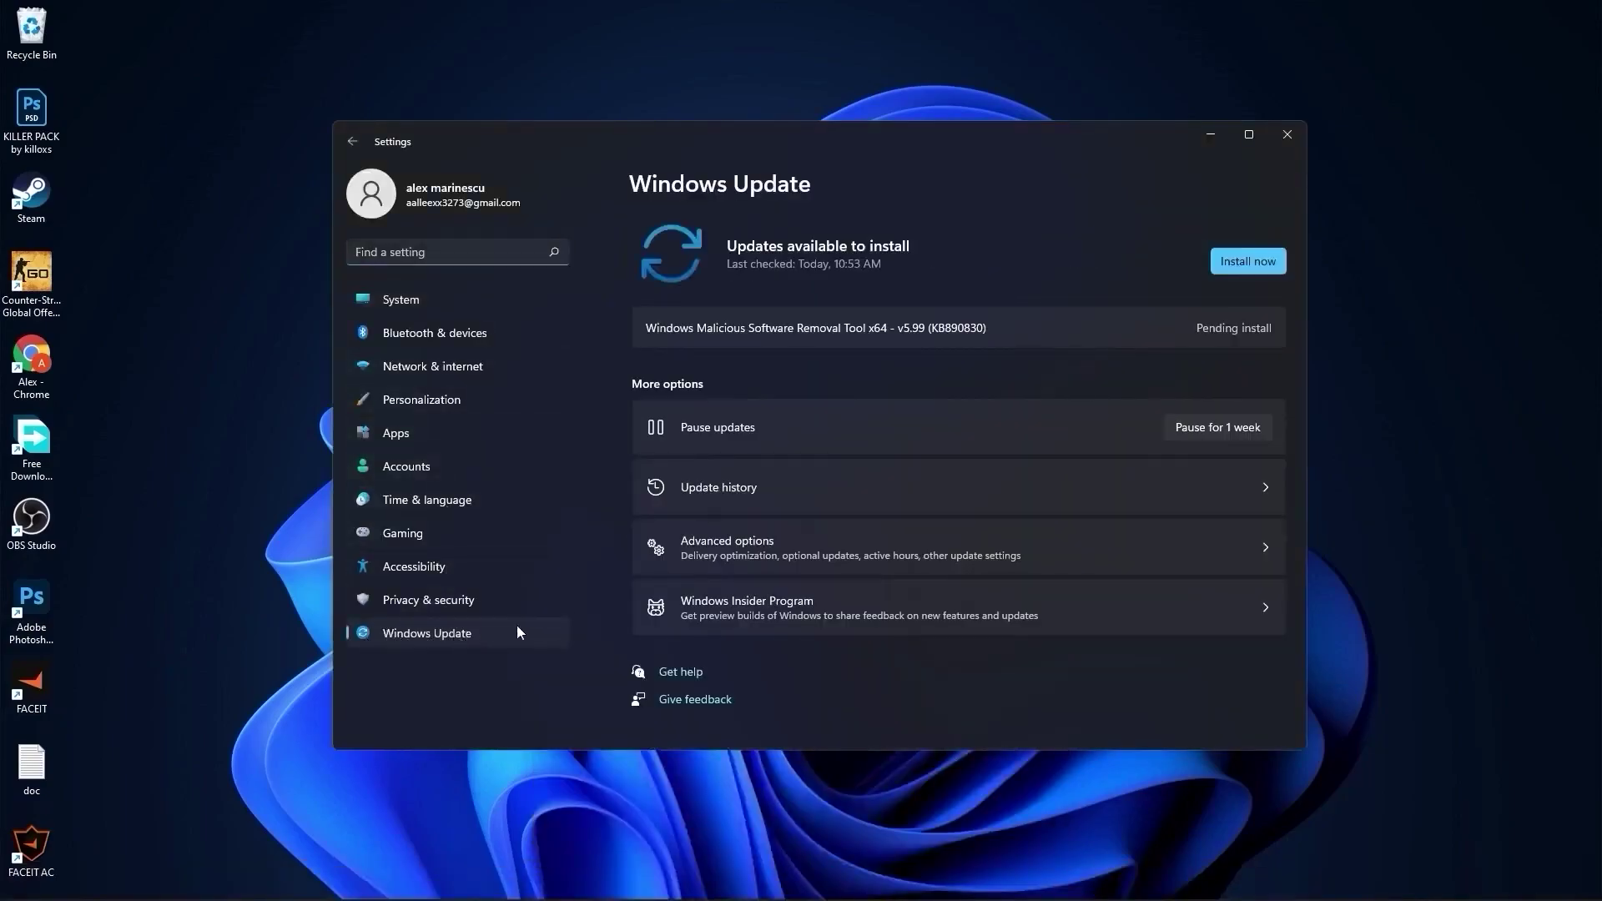
click(1249, 262)
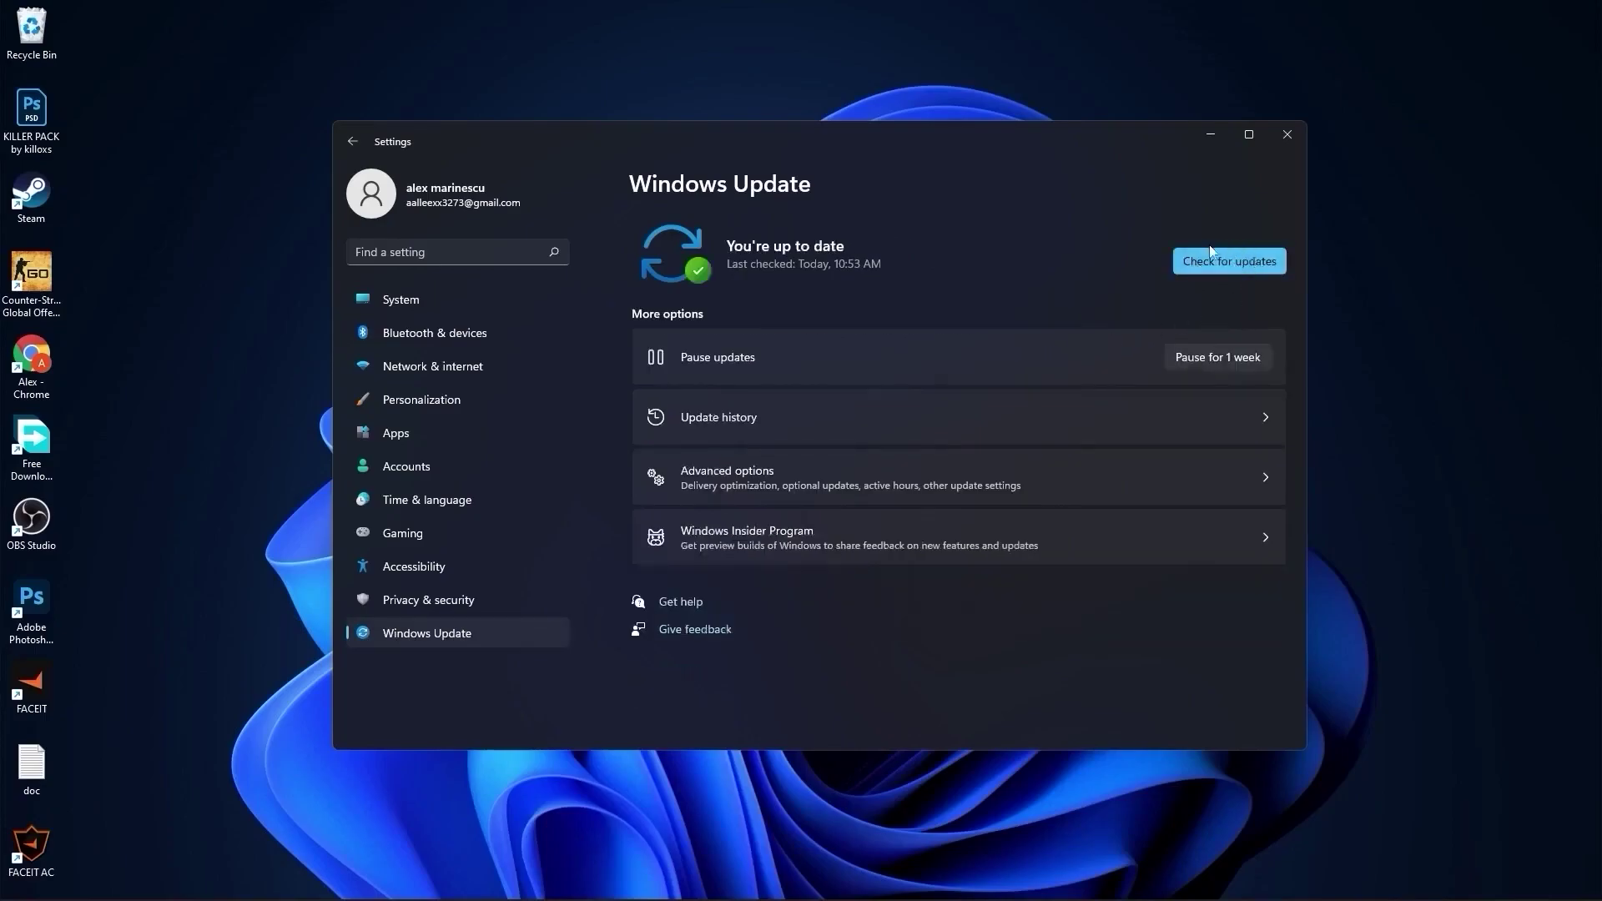
click(1223, 259)
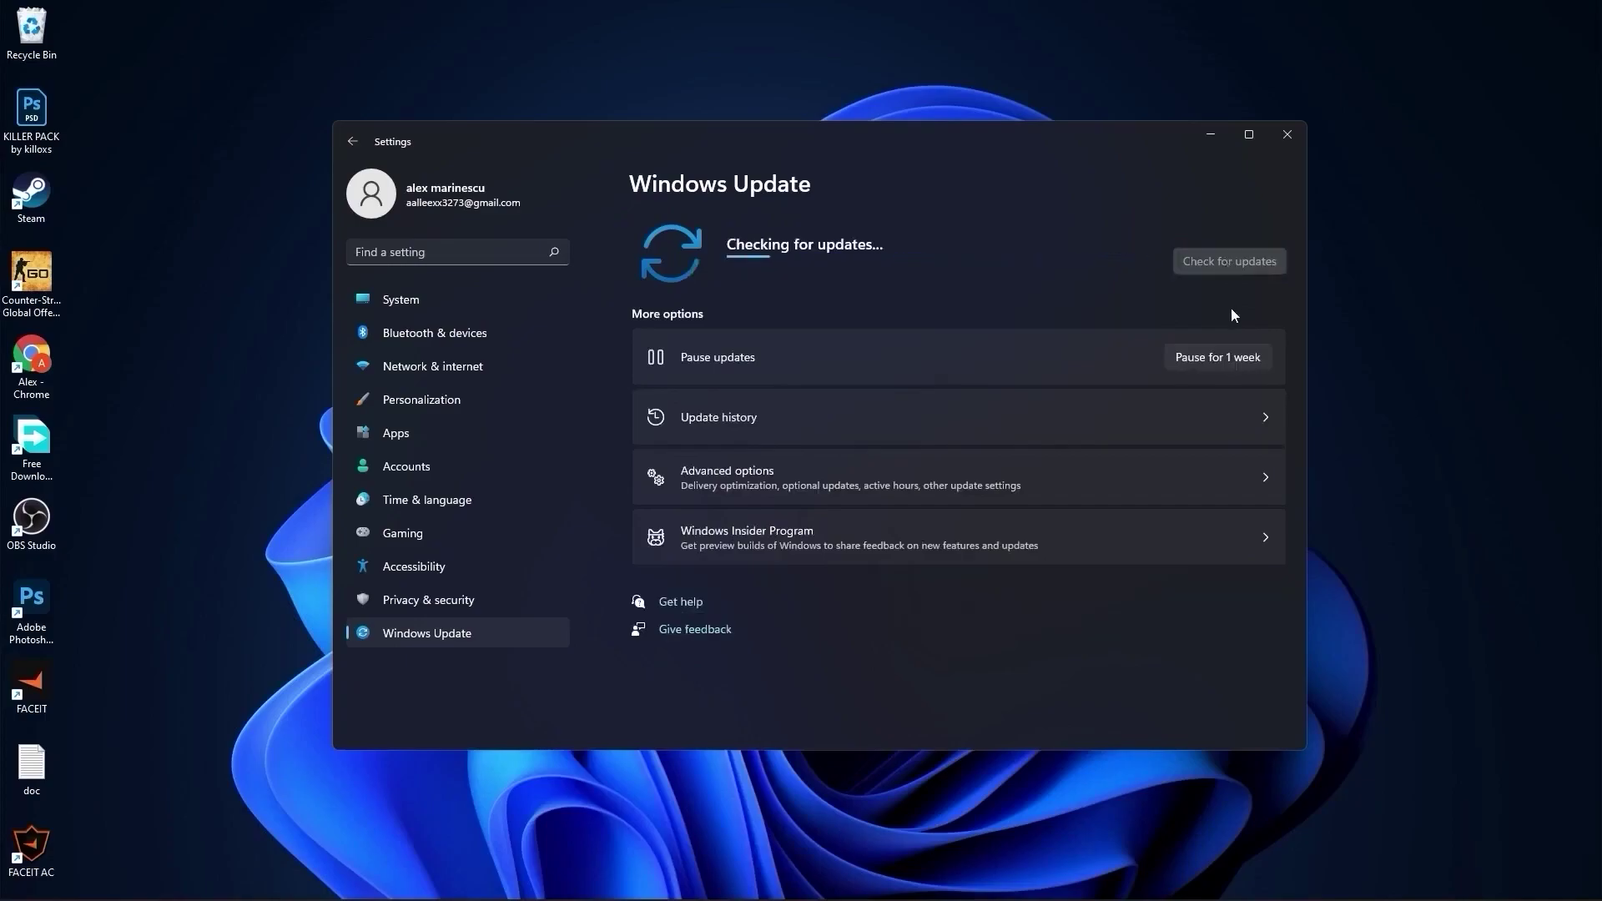
click(1290, 131)
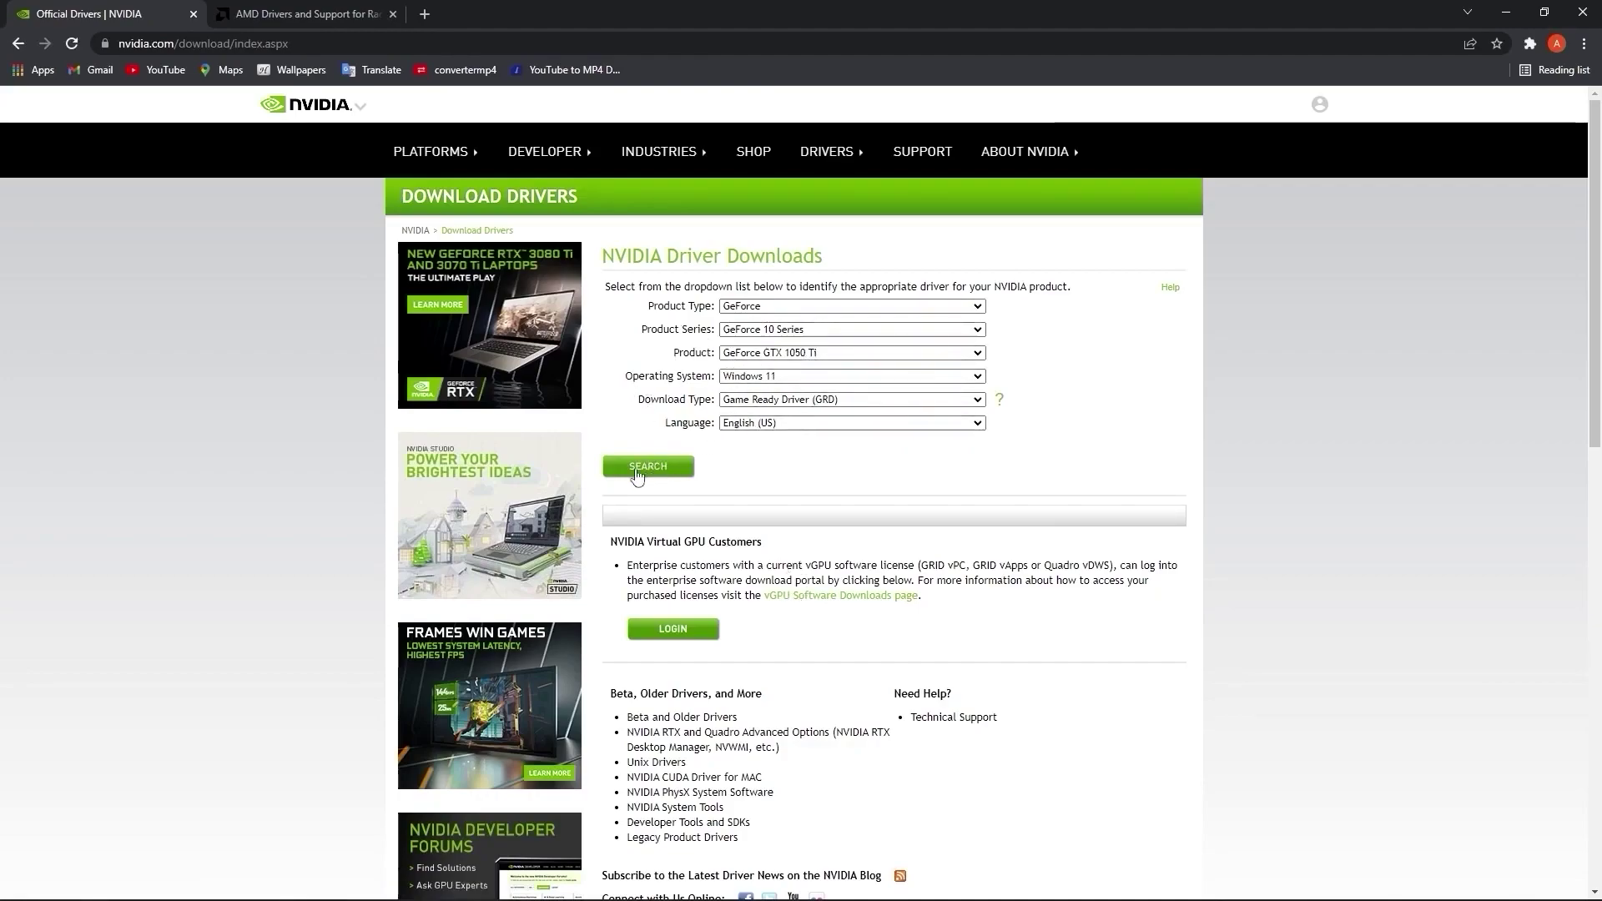
Step: Download the NVIDIA driver for the GeForce GTX 1050 Ti
click(649, 466)
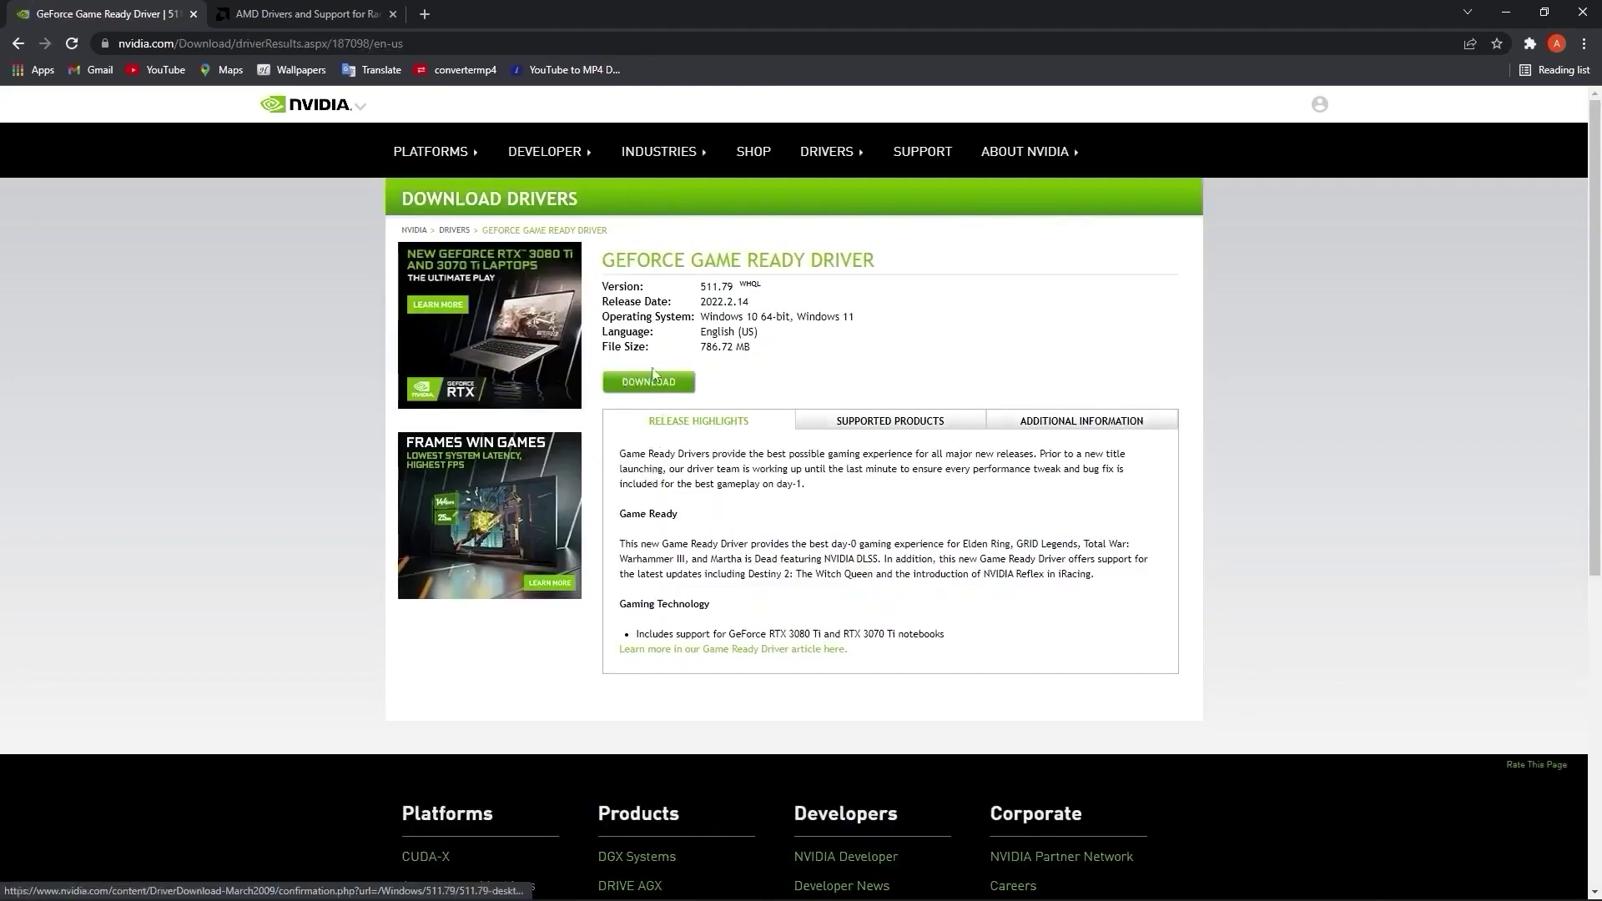
click(650, 382)
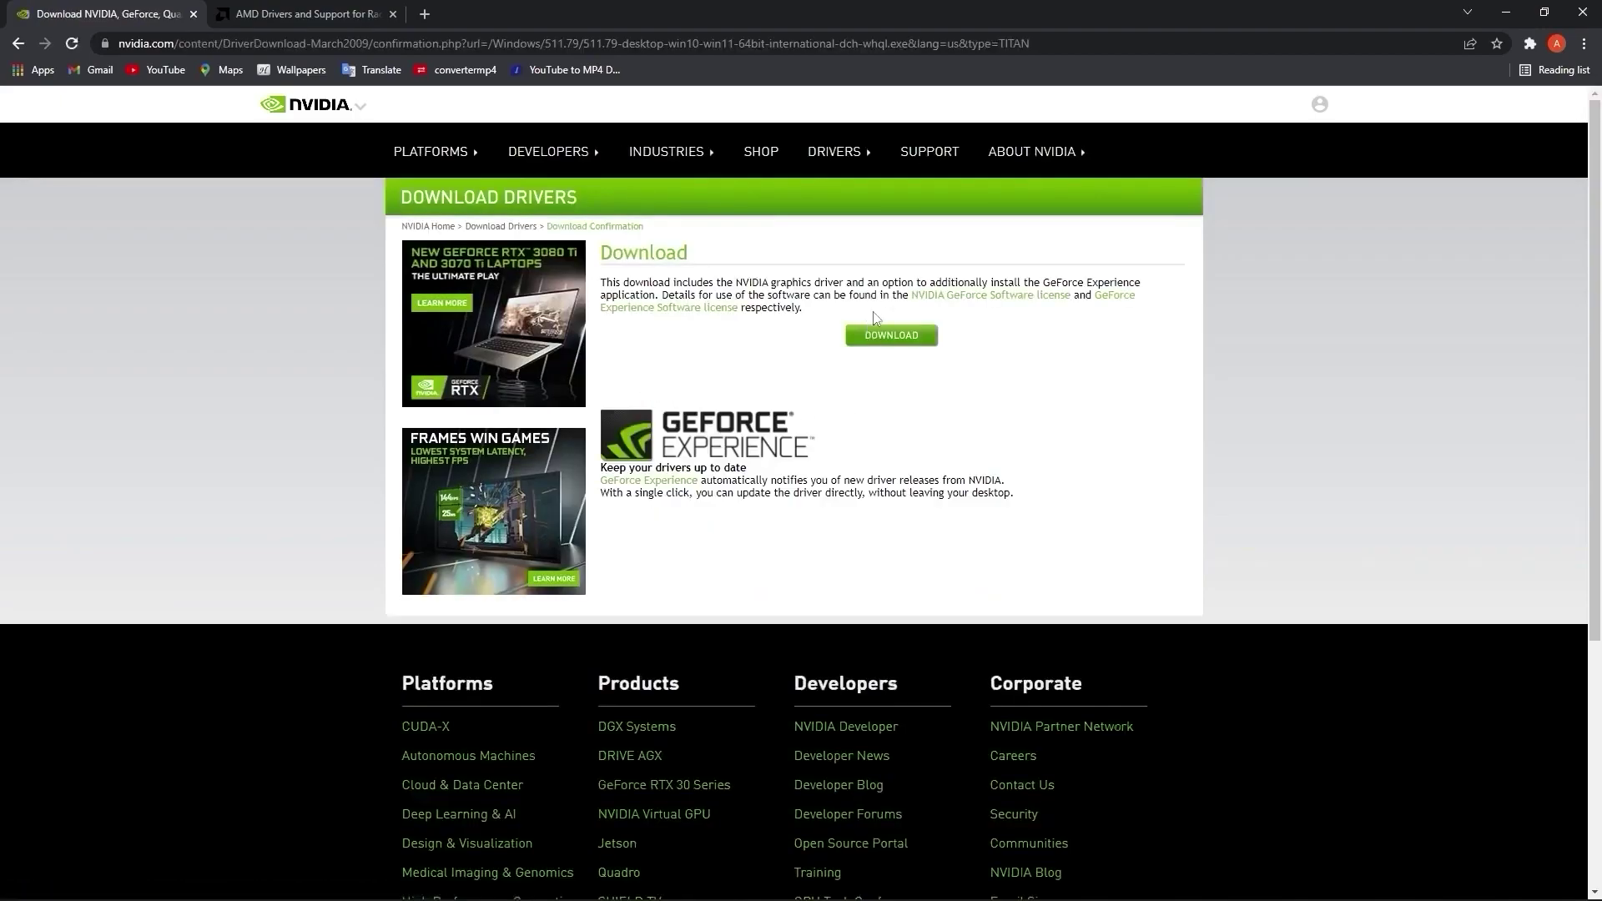
click(891, 337)
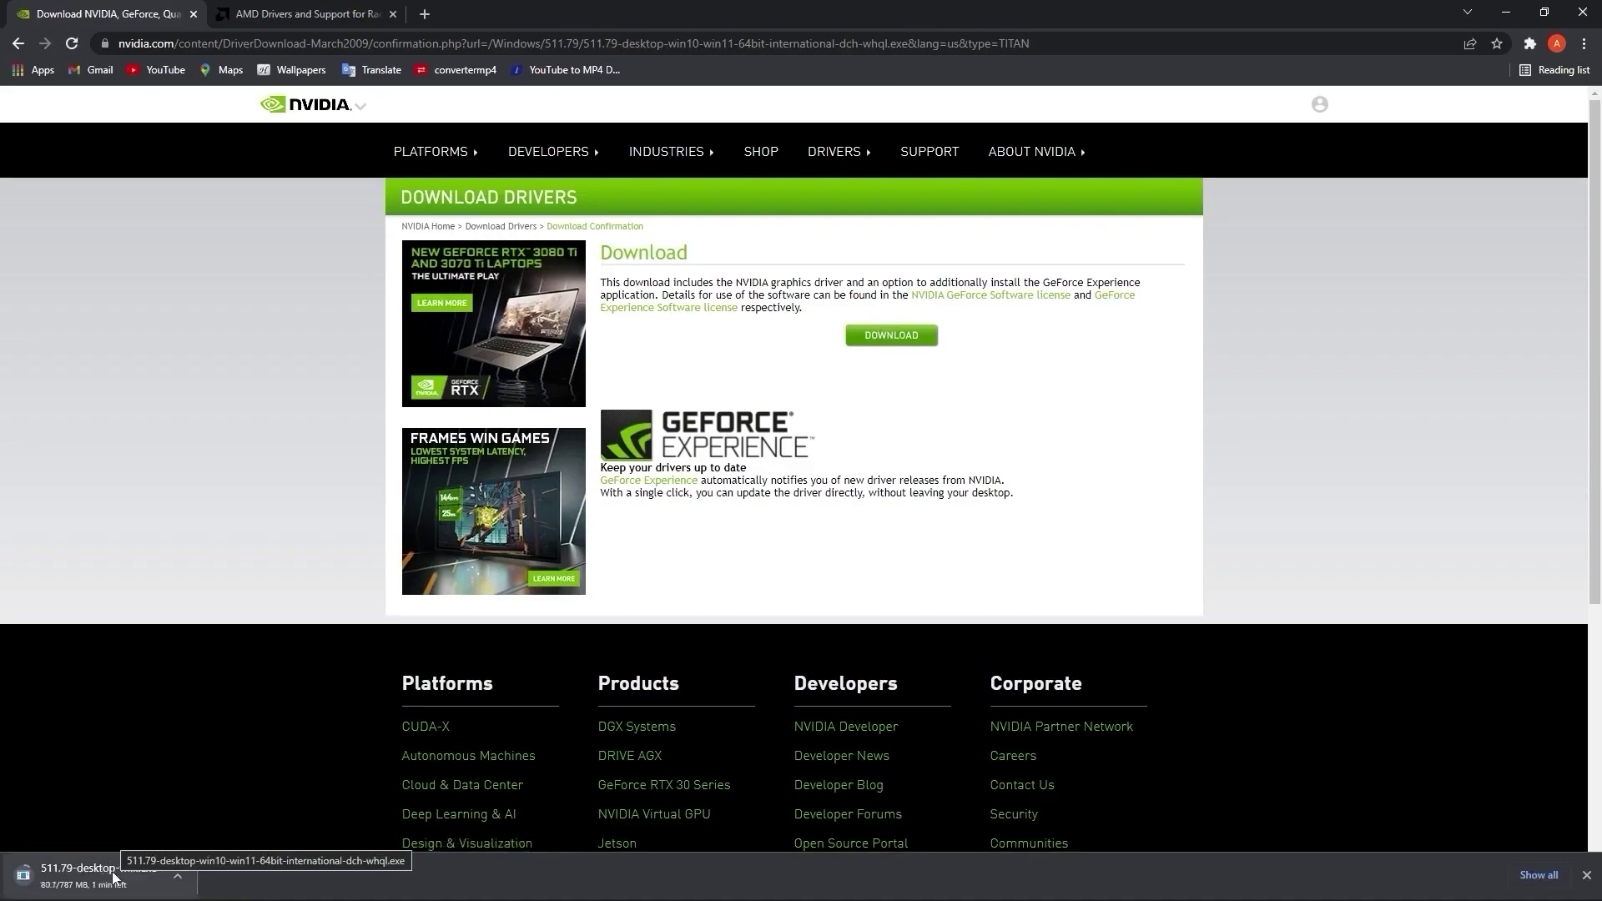
Step: Start the Radeon software download on the AMD page, then cancel it
click(296, 14)
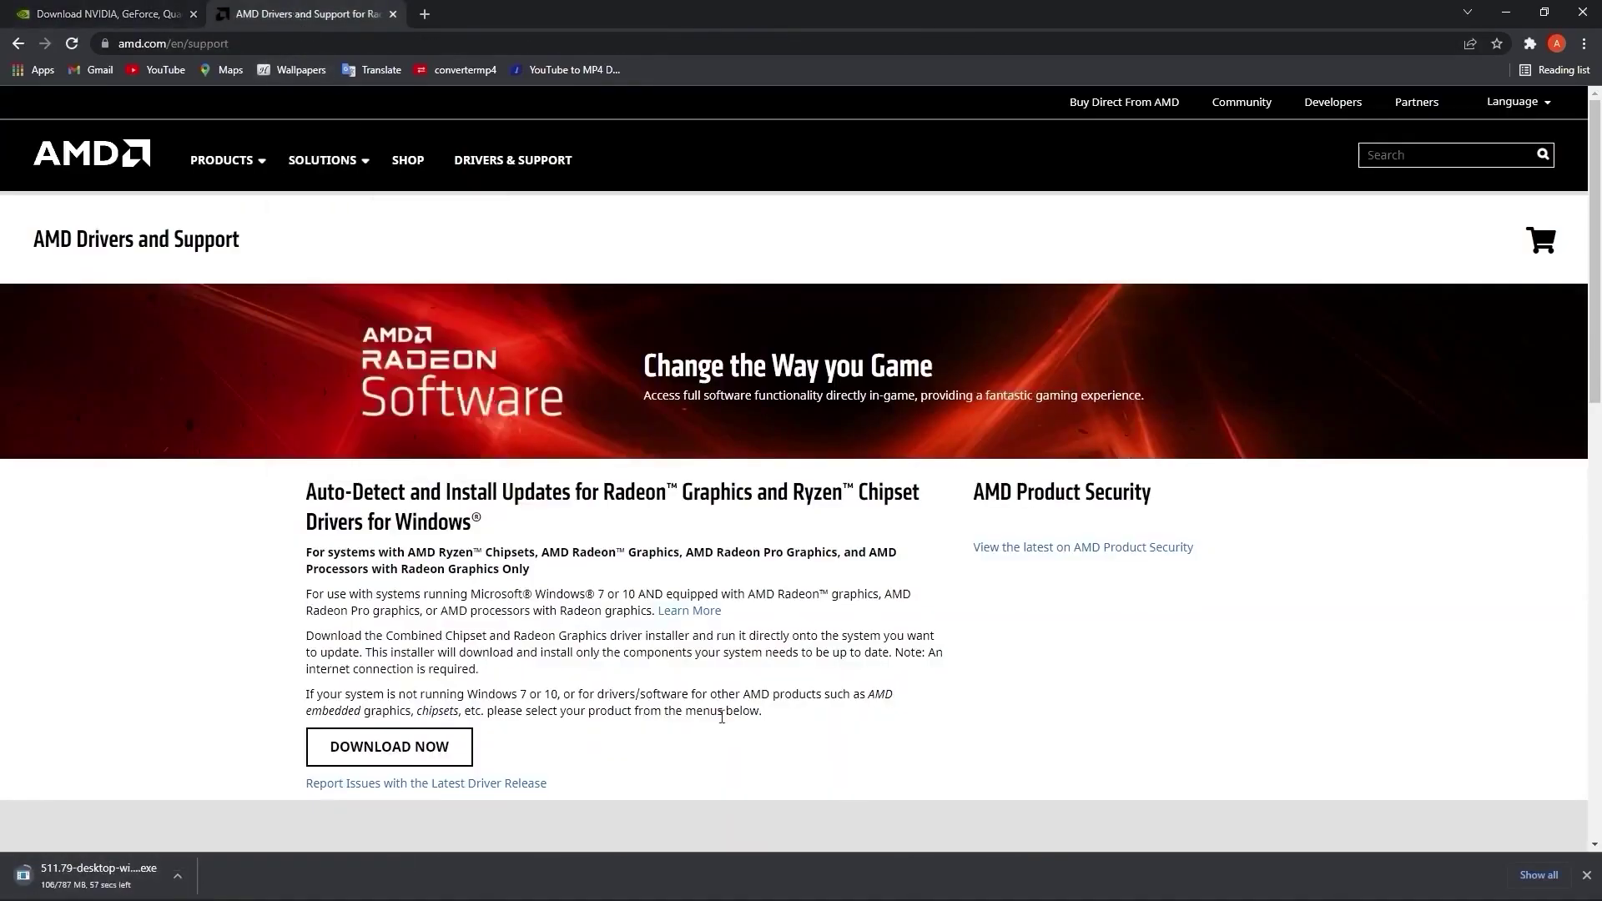
scroll(722, 716, down, 2)
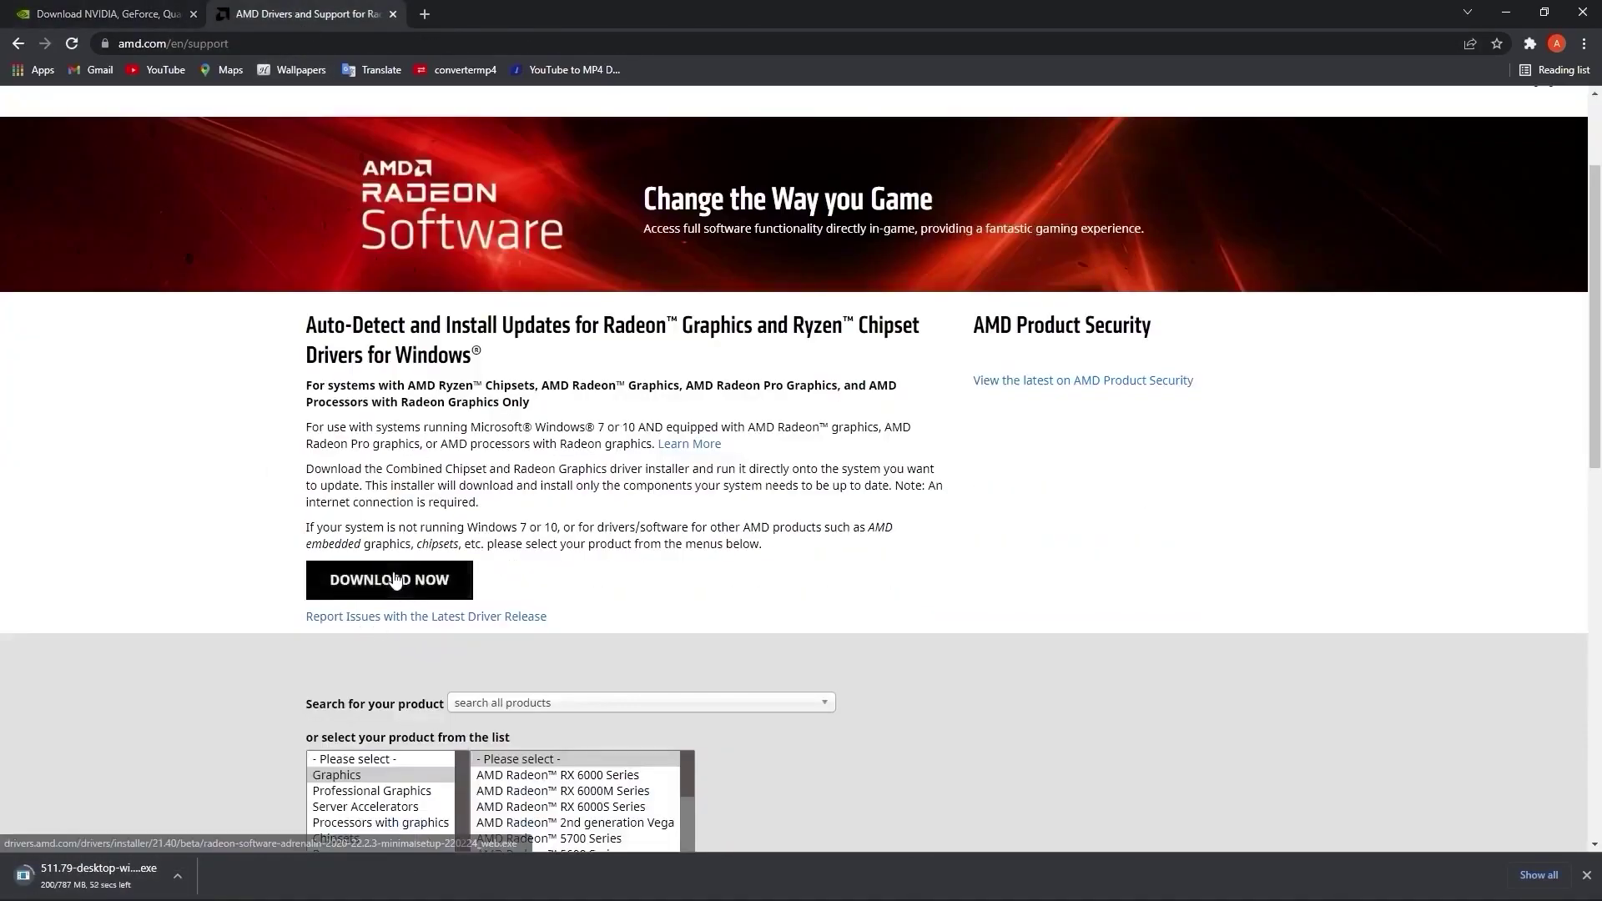
click(395, 581)
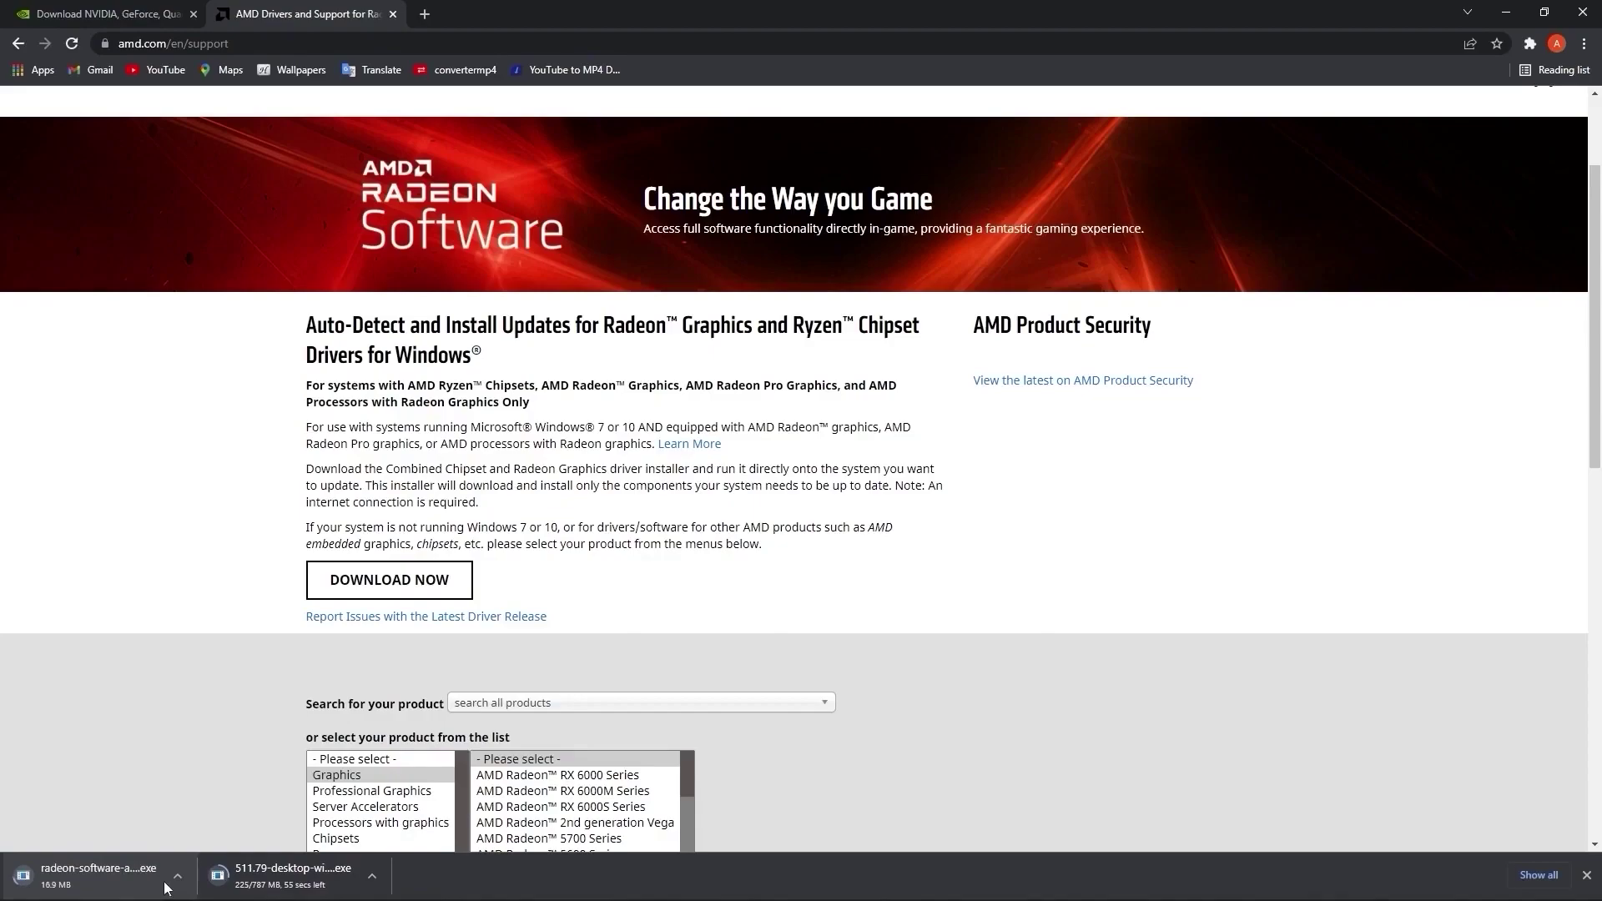
click(176, 877)
click(184, 860)
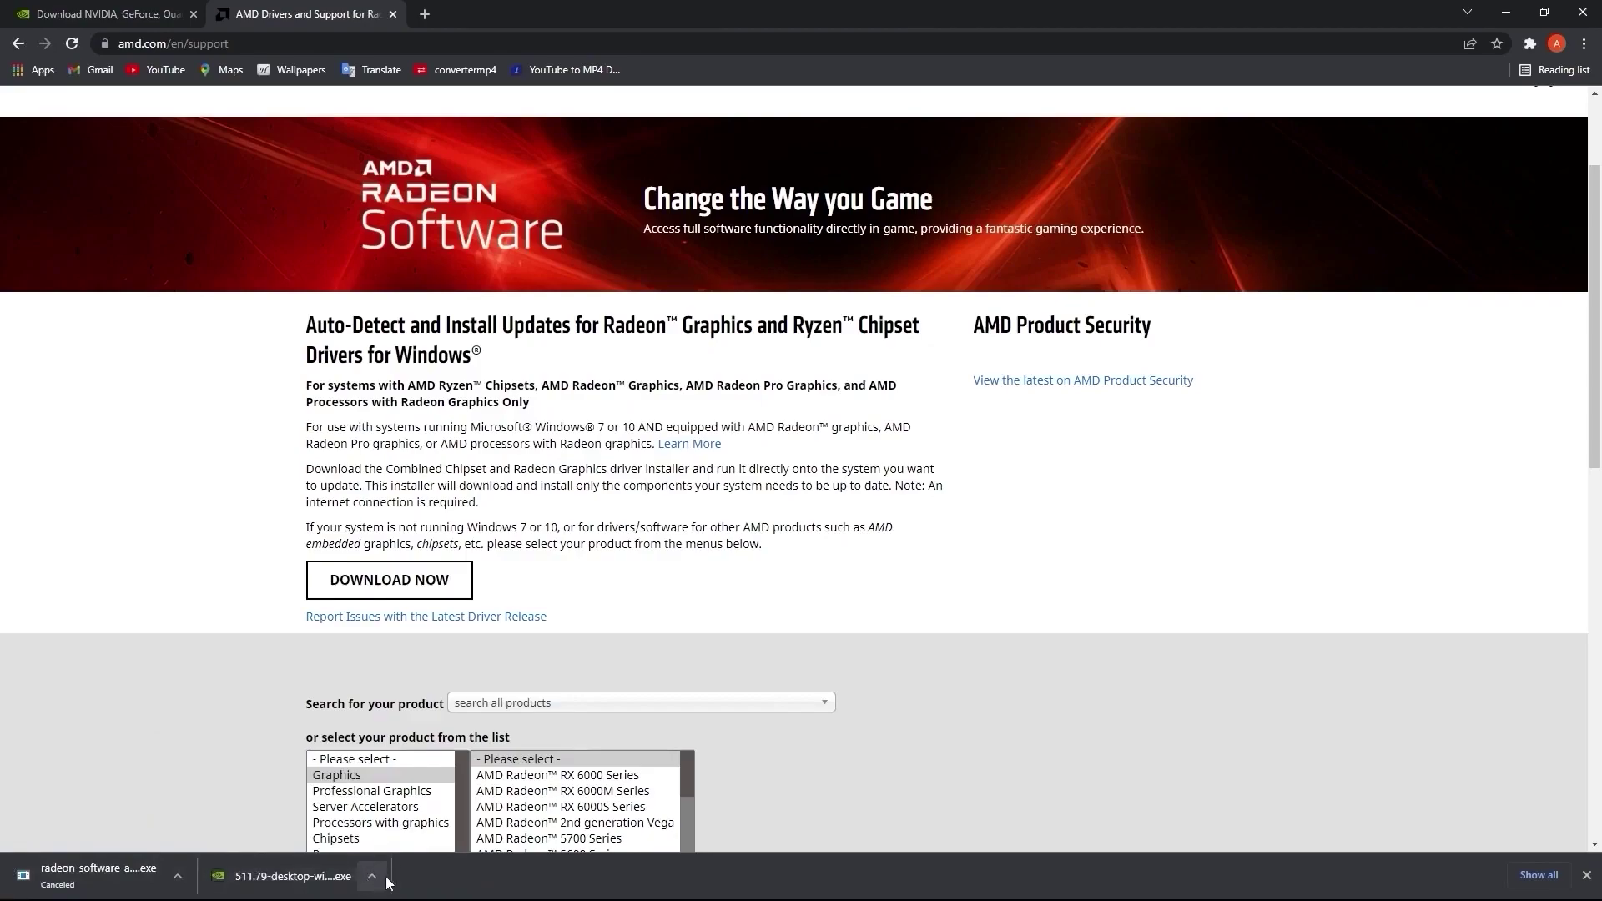
Step: Open the downloaded NVIDIA 511.79 driver package and minimize Chrome
click(373, 877)
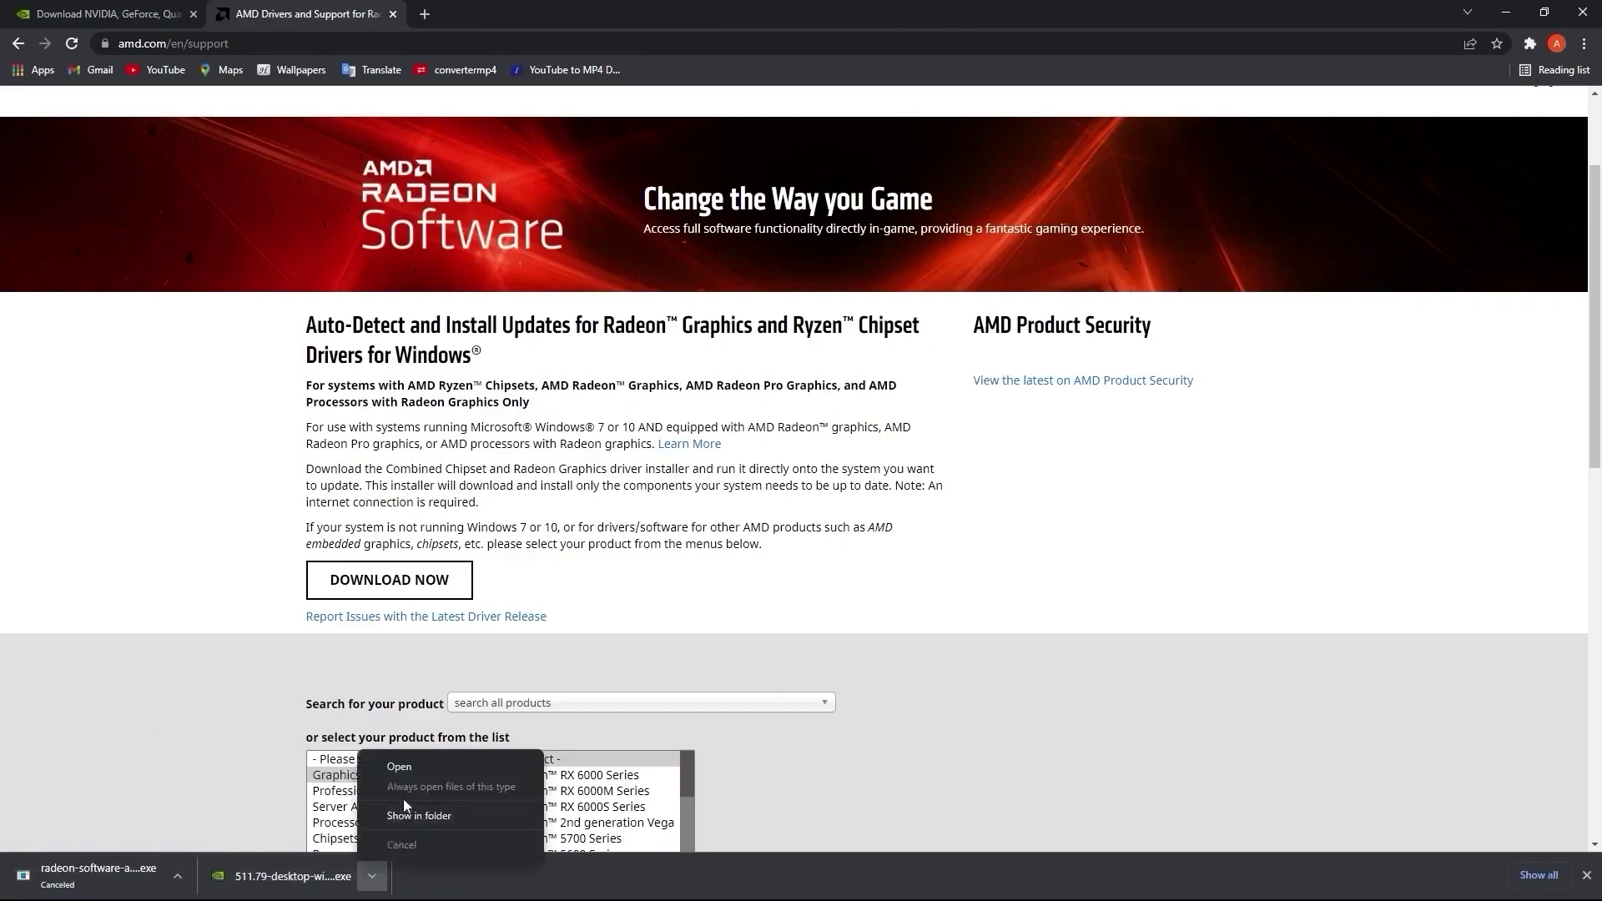
click(399, 764)
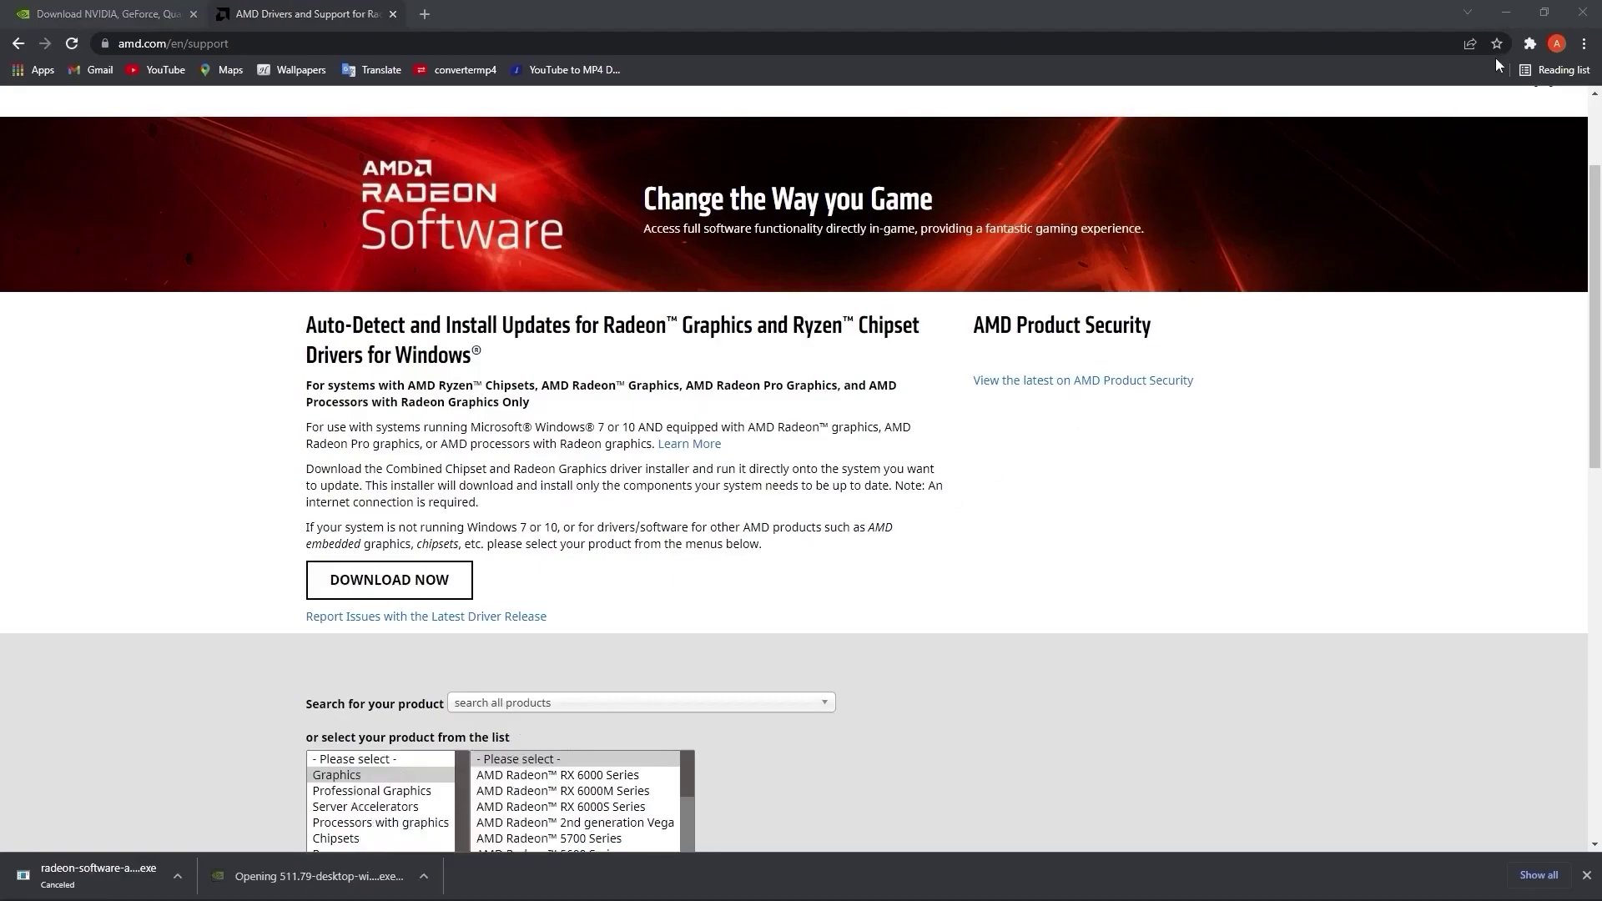
click(1506, 12)
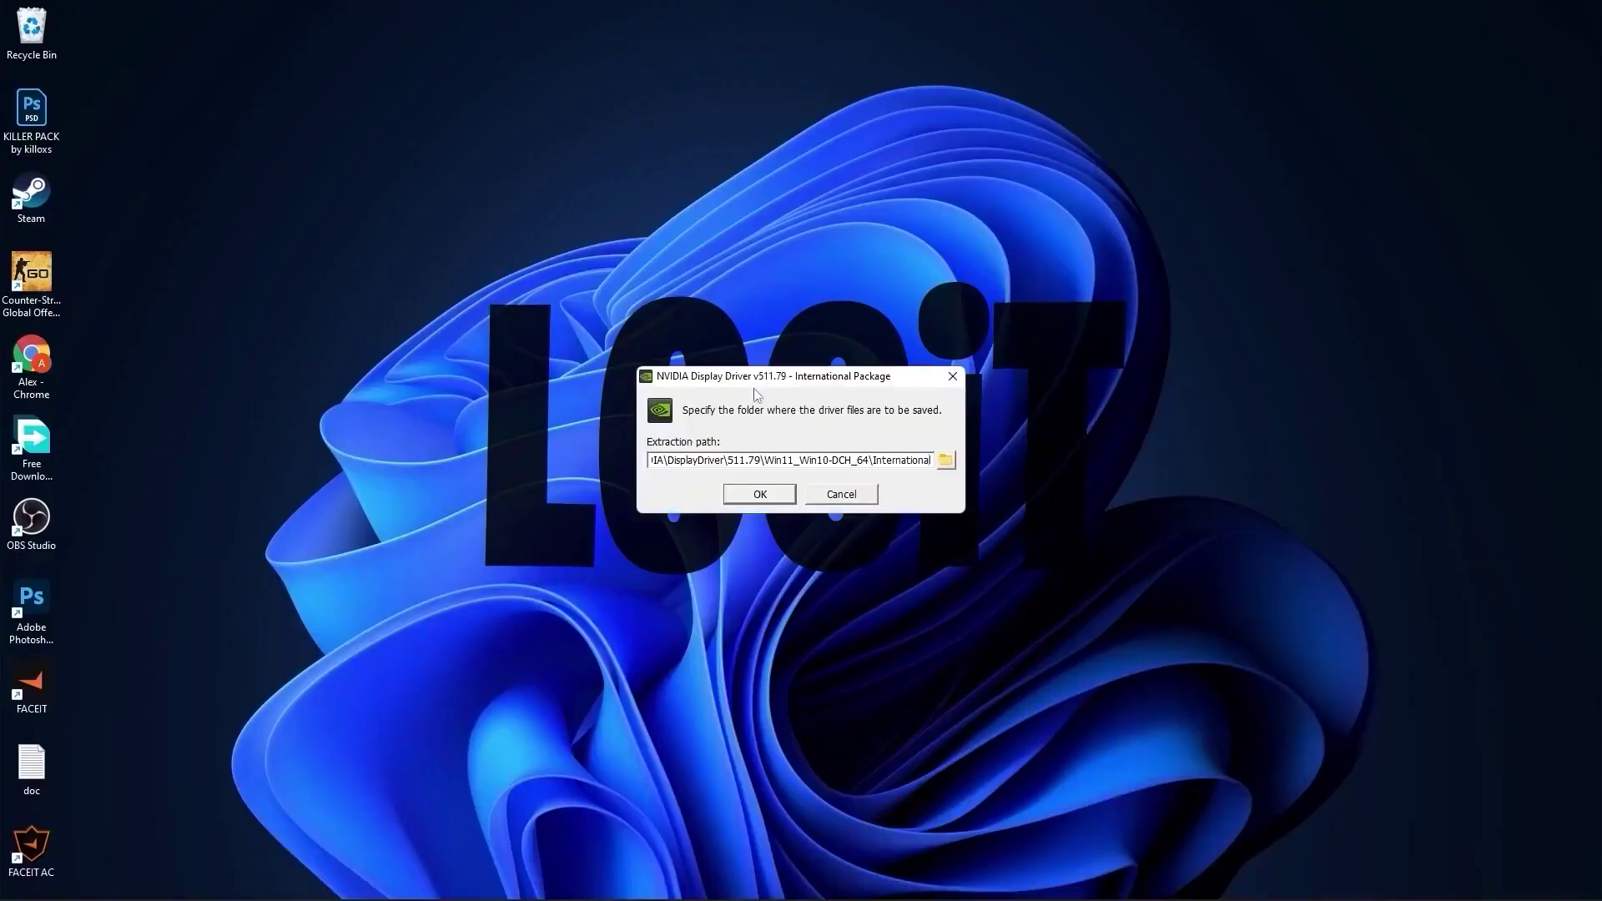
Step: Install only the NVIDIA 511.79 graphics driver using Express installation, then close the installer
click(759, 494)
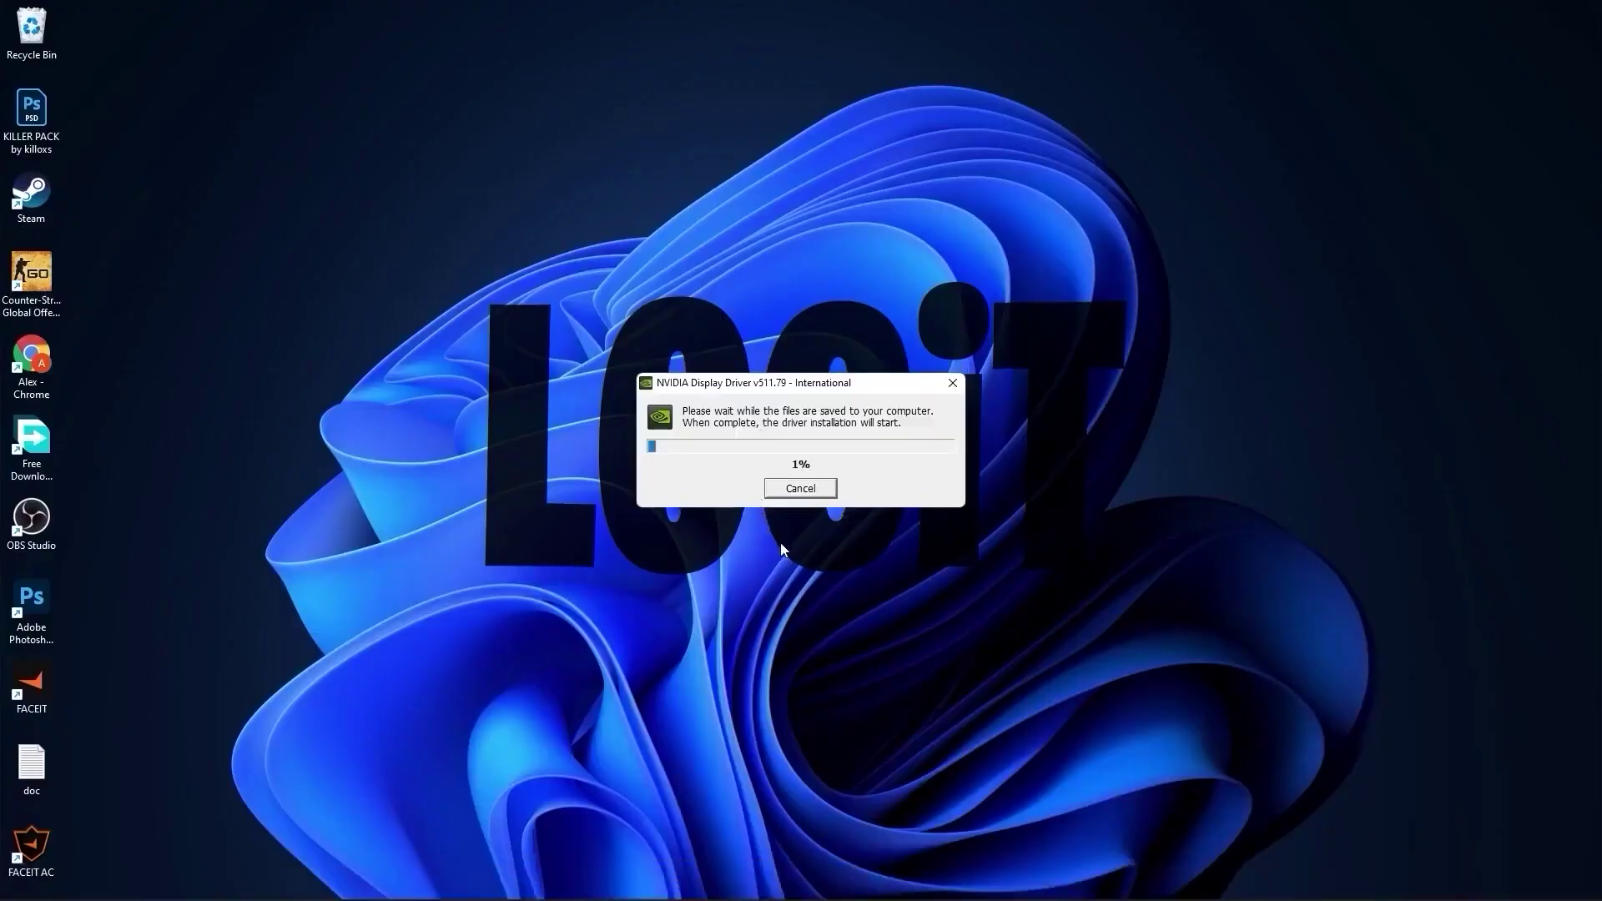
click(714, 386)
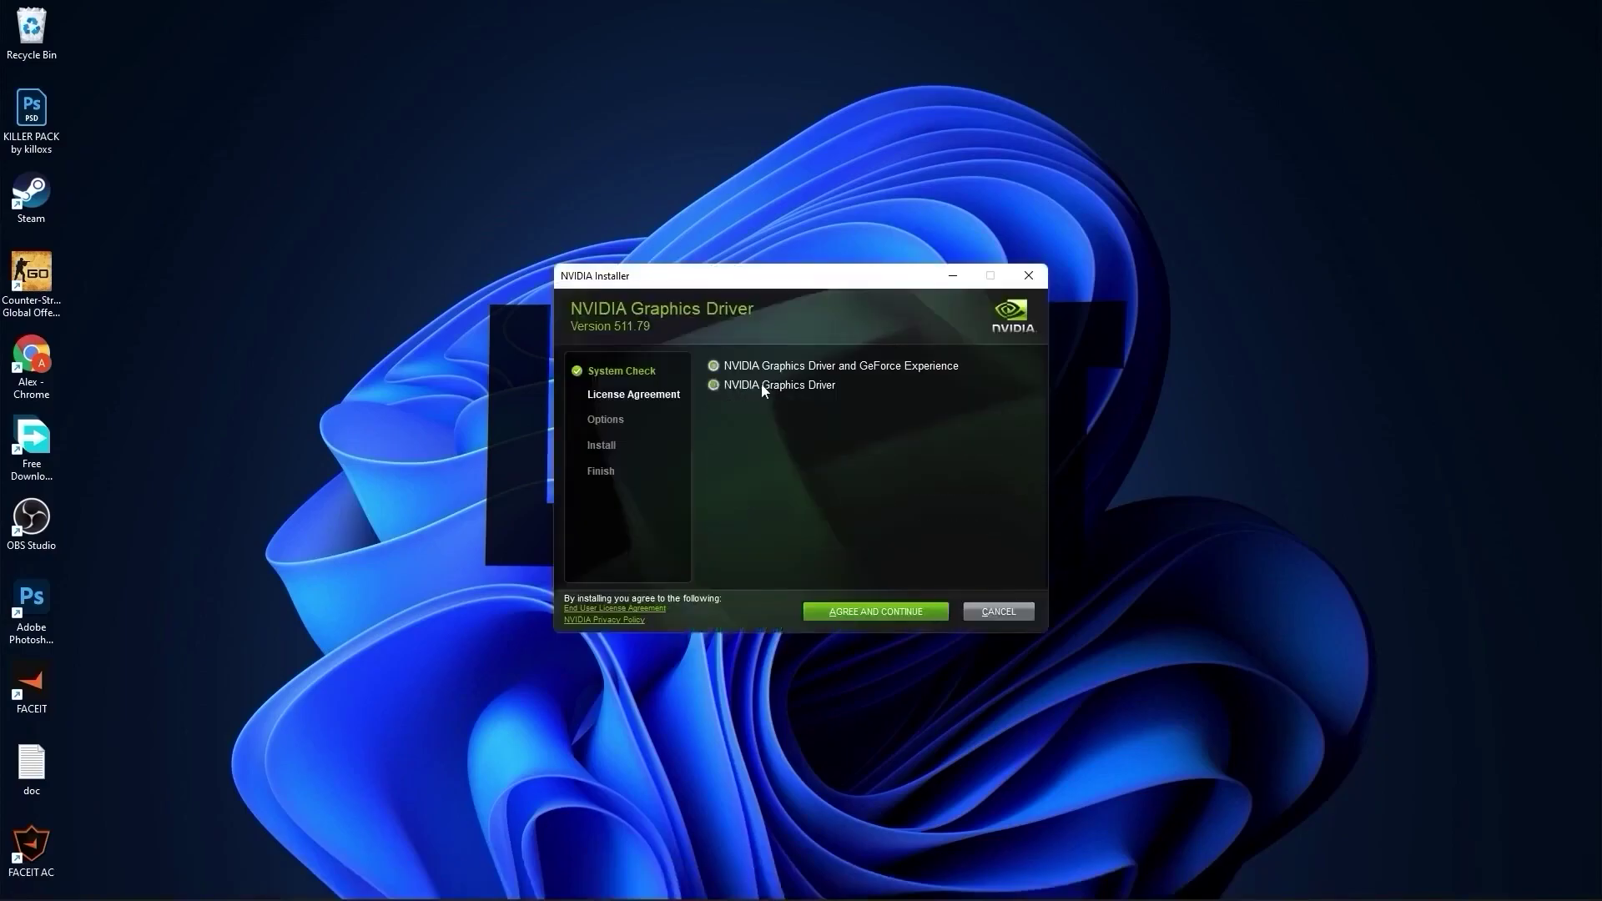
click(886, 615)
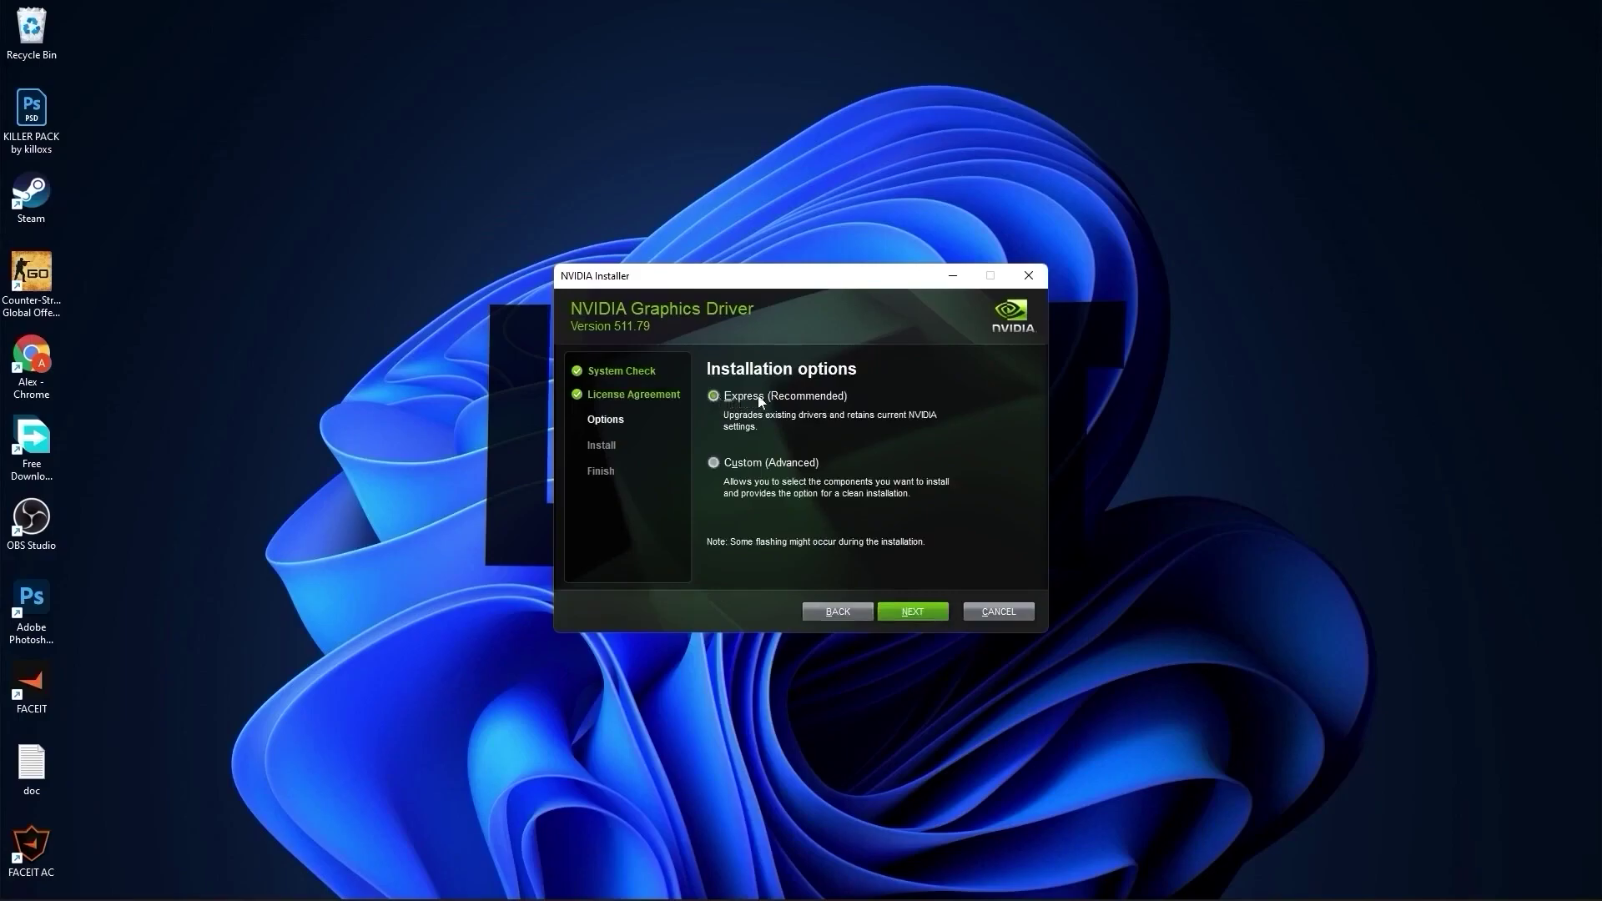
click(915, 611)
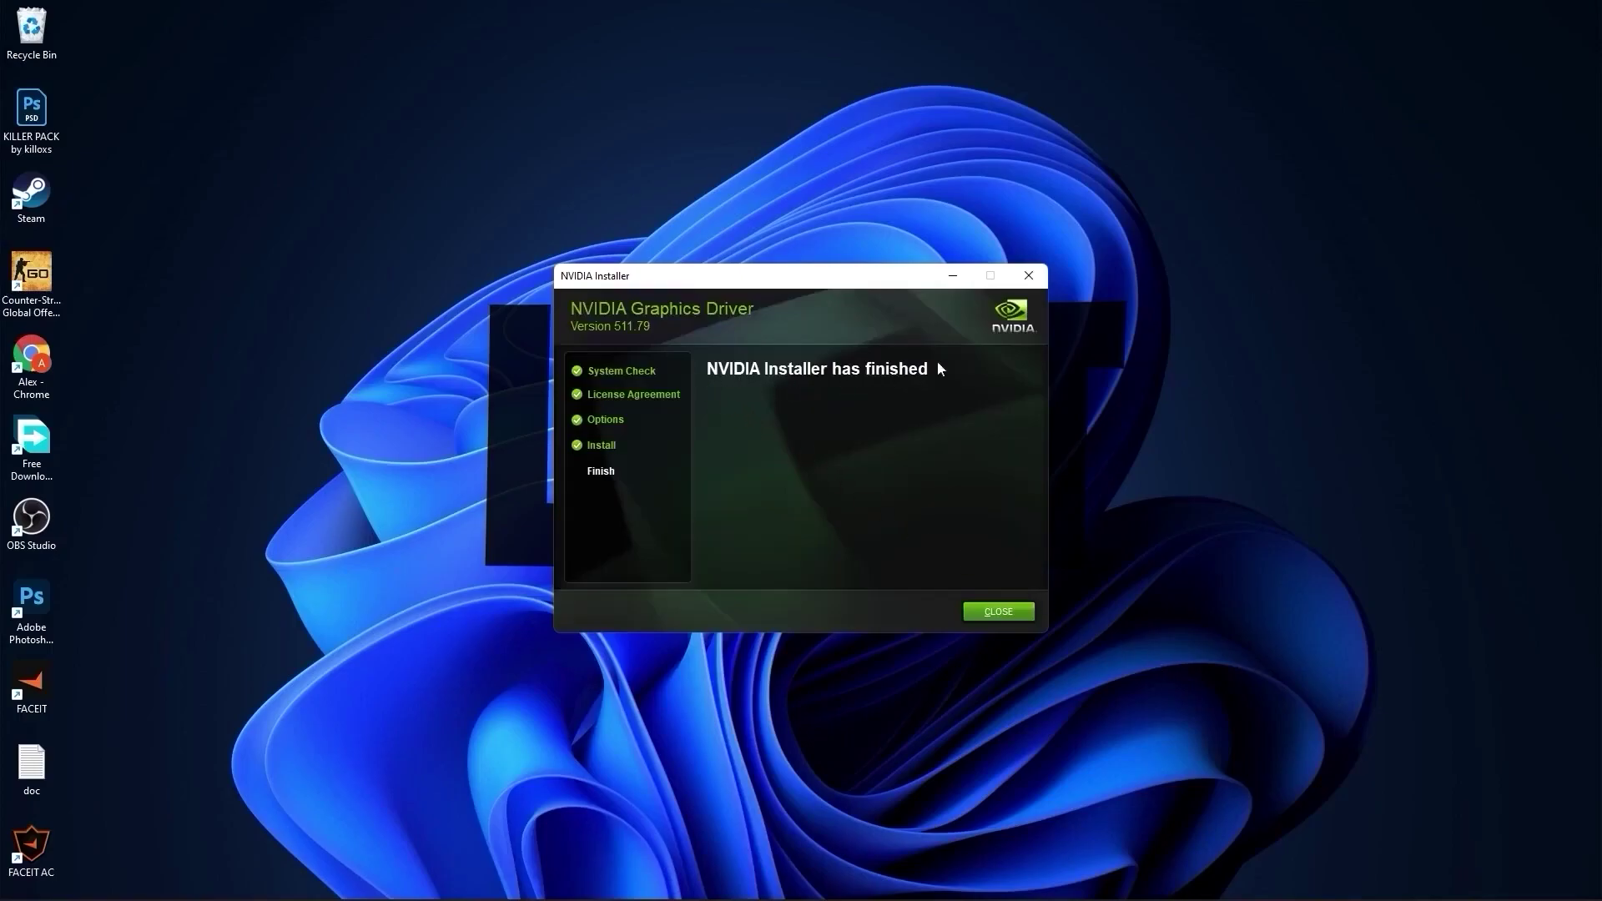
click(999, 612)
right_click(841, 242)
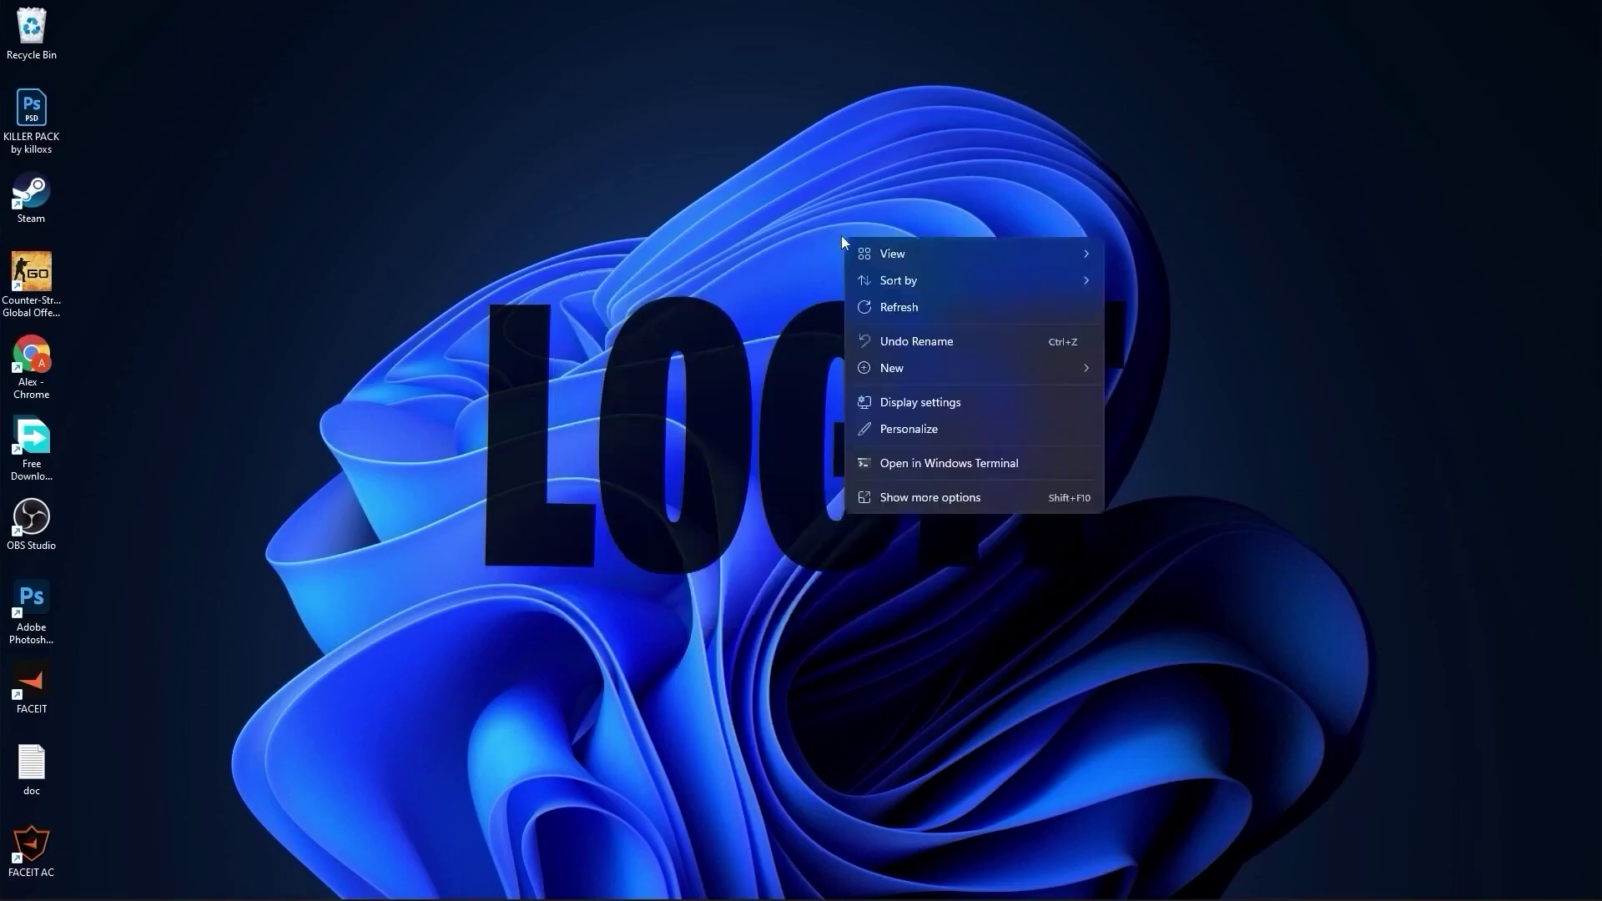
Step: Launch NVIDIA Control Panel from the desktop menu and search 'nvidia control panel' in Microsoft Store
click(911, 497)
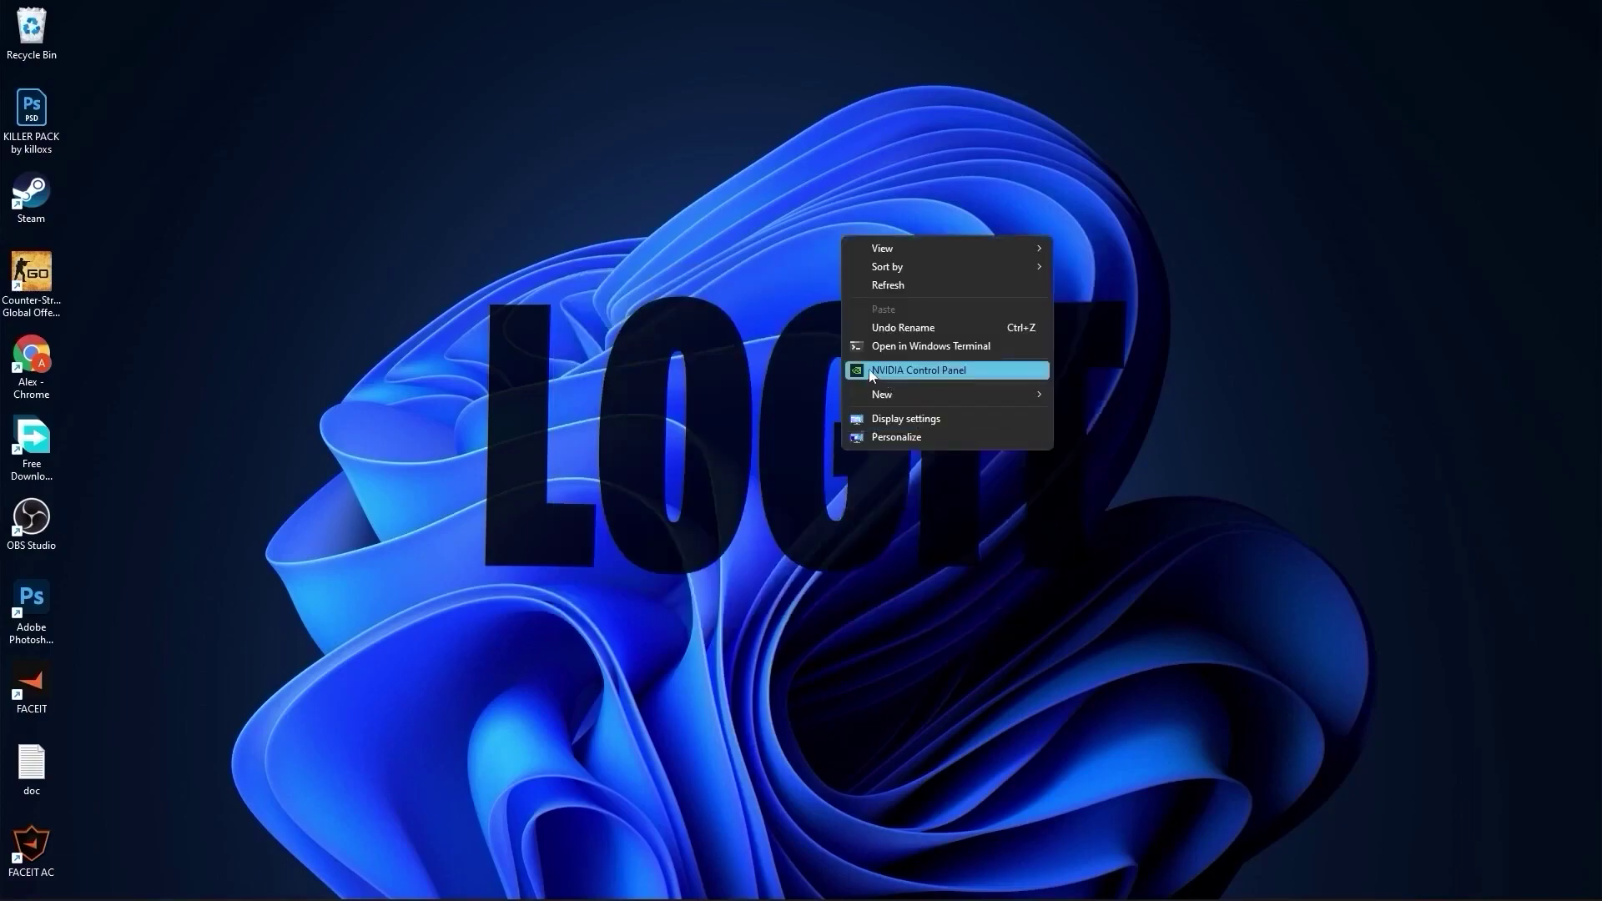
click(923, 372)
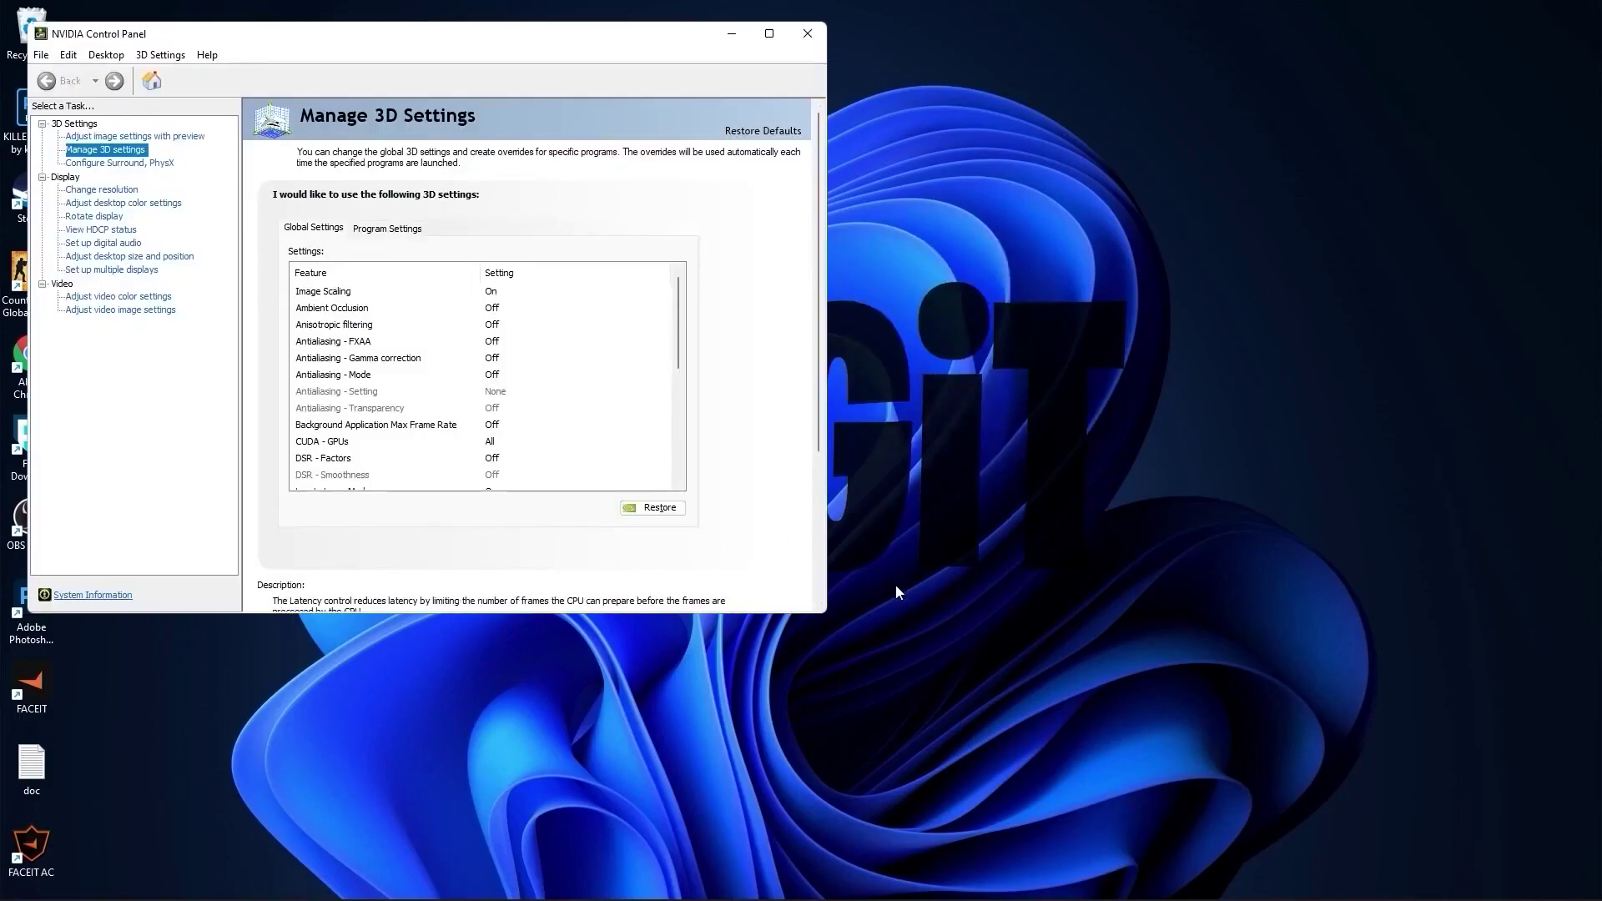
click(745, 881)
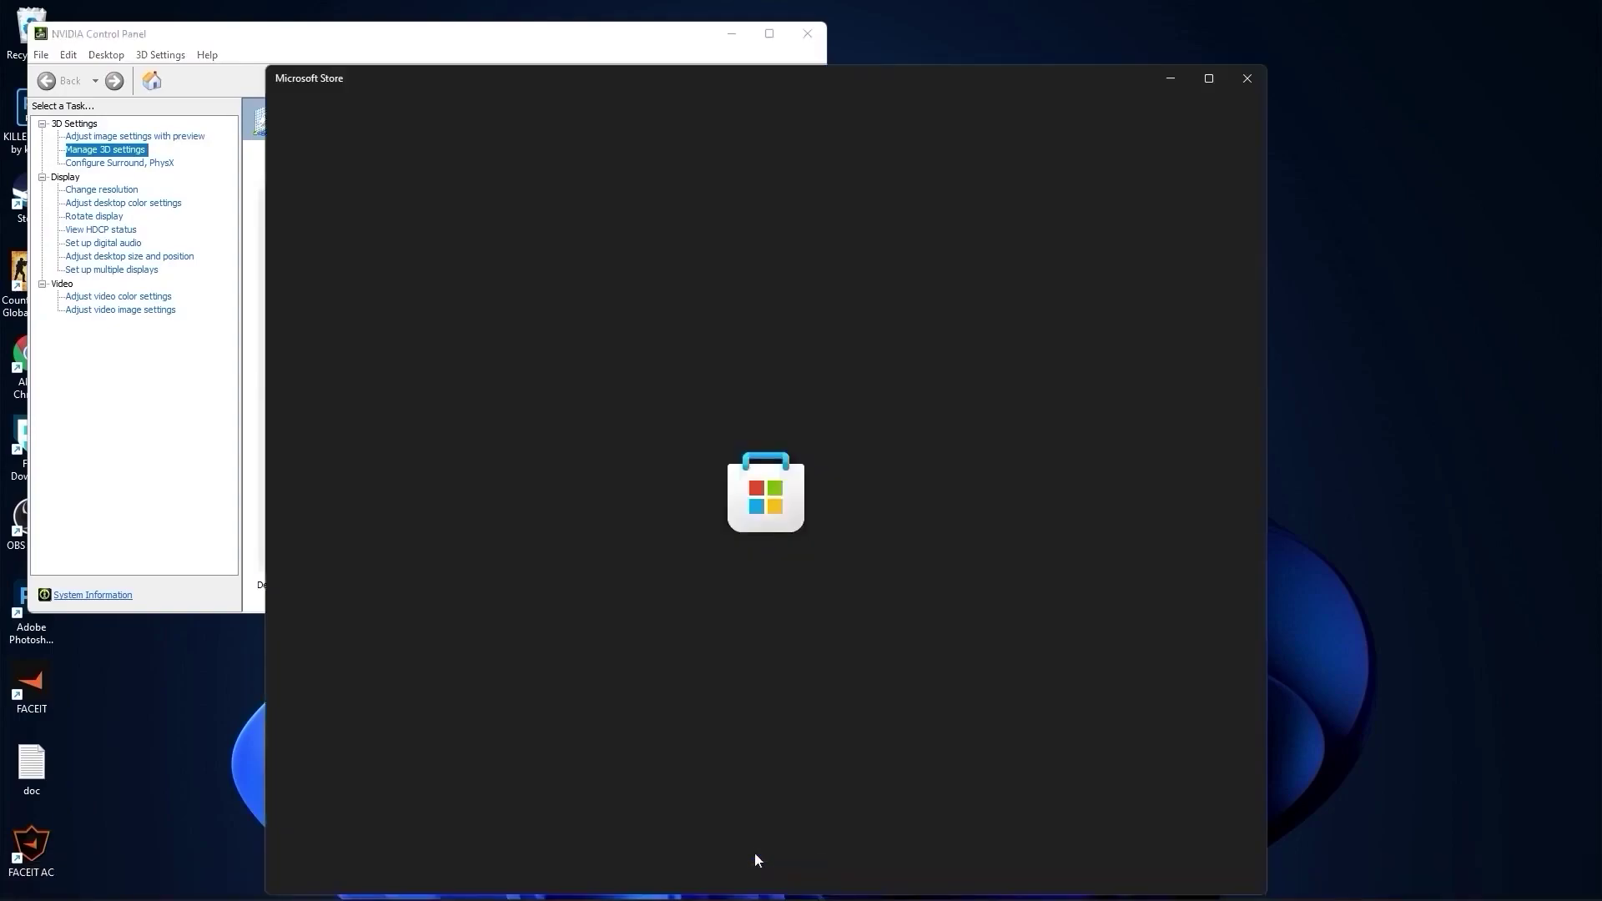
click(635, 59)
text(nvidia control panel)
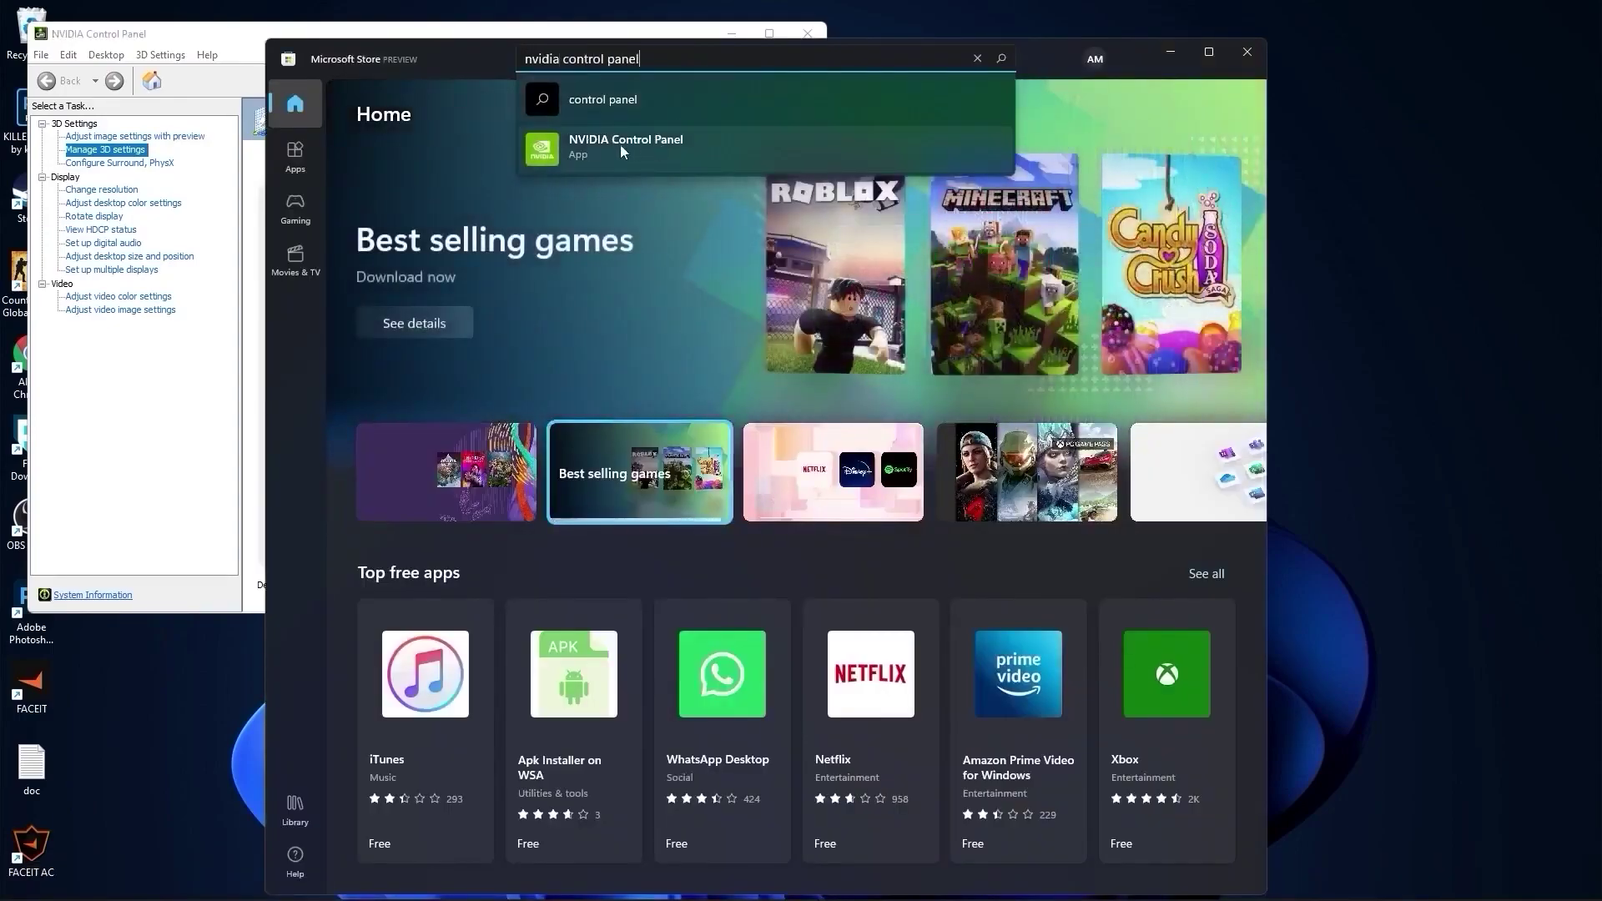
click(619, 144)
Step: Set image settings to 'Use my preference emphasizing: Performance' and apply it
click(493, 399)
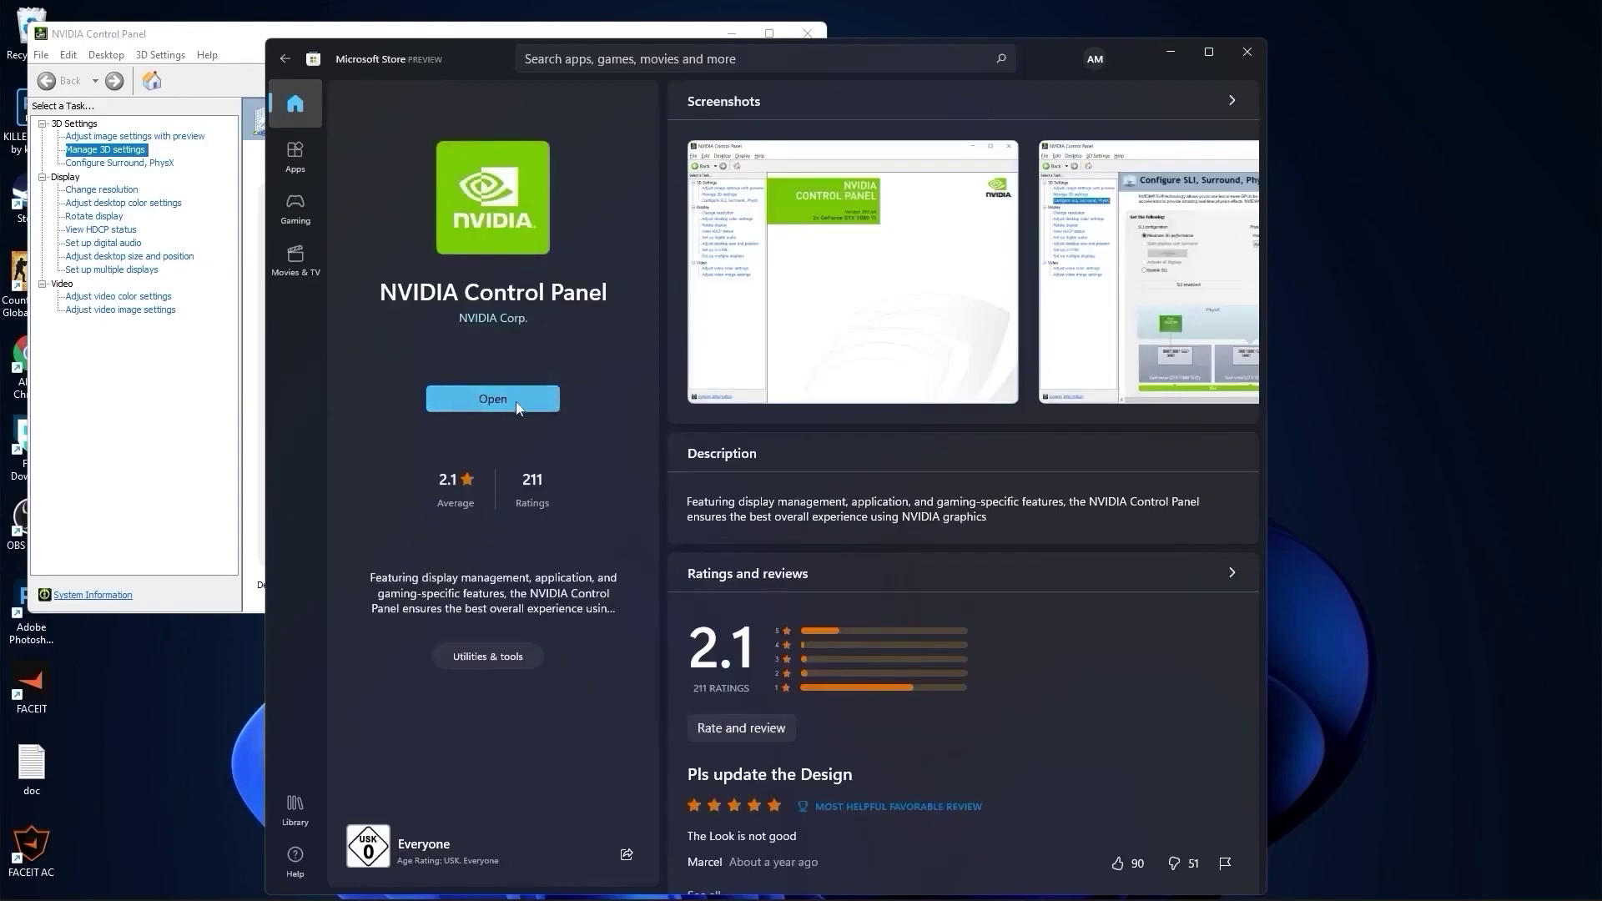
click(71, 137)
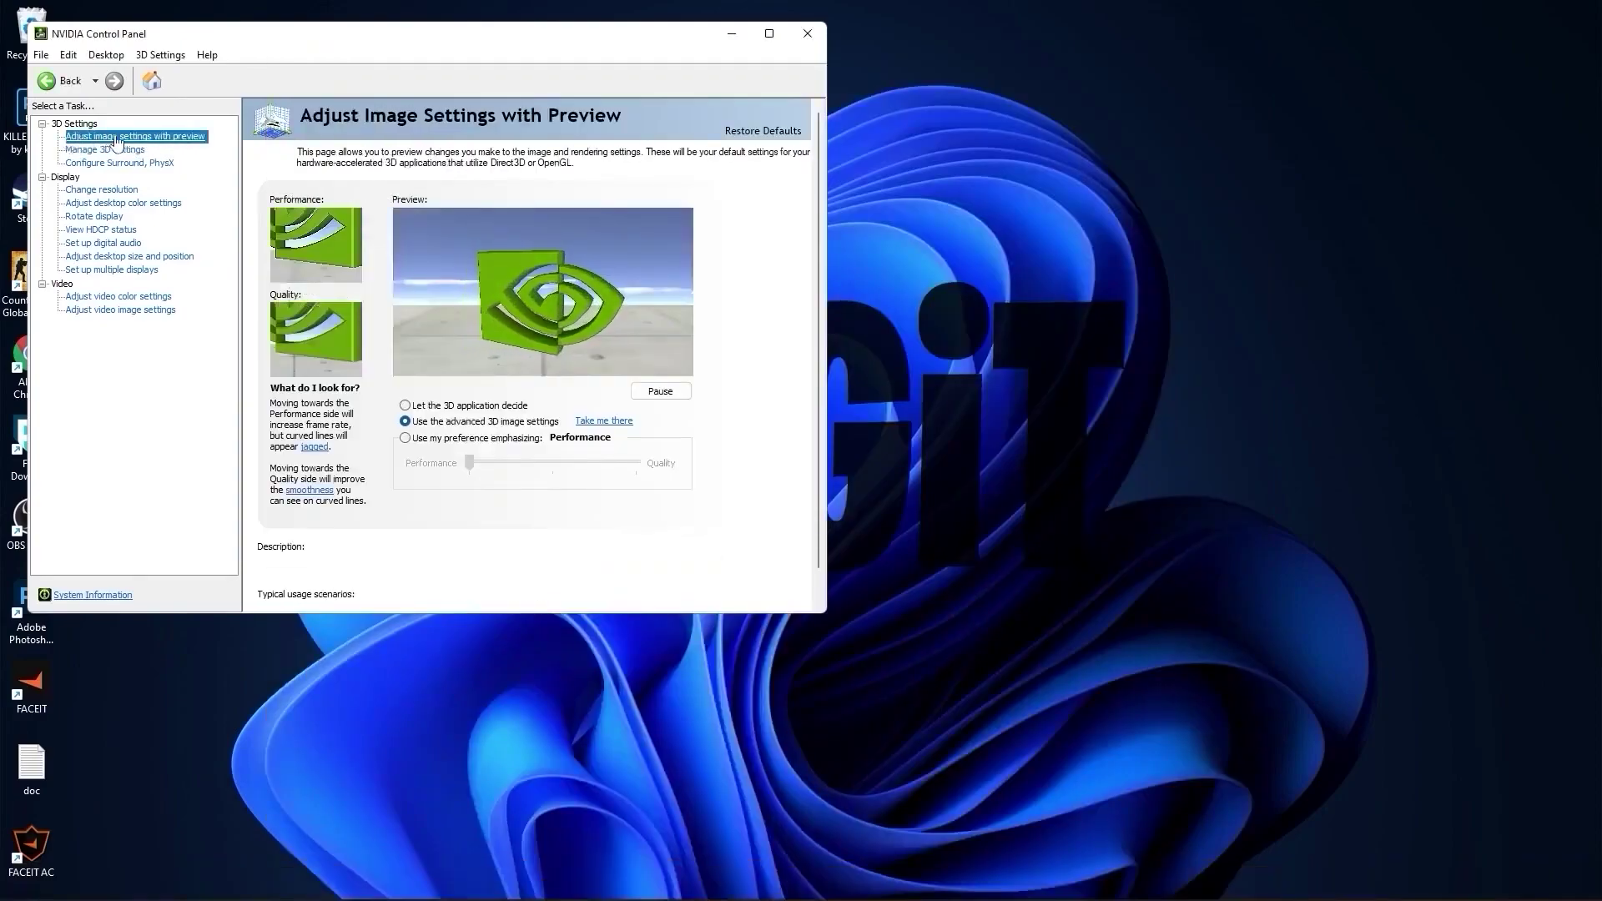
click(405, 421)
click(405, 438)
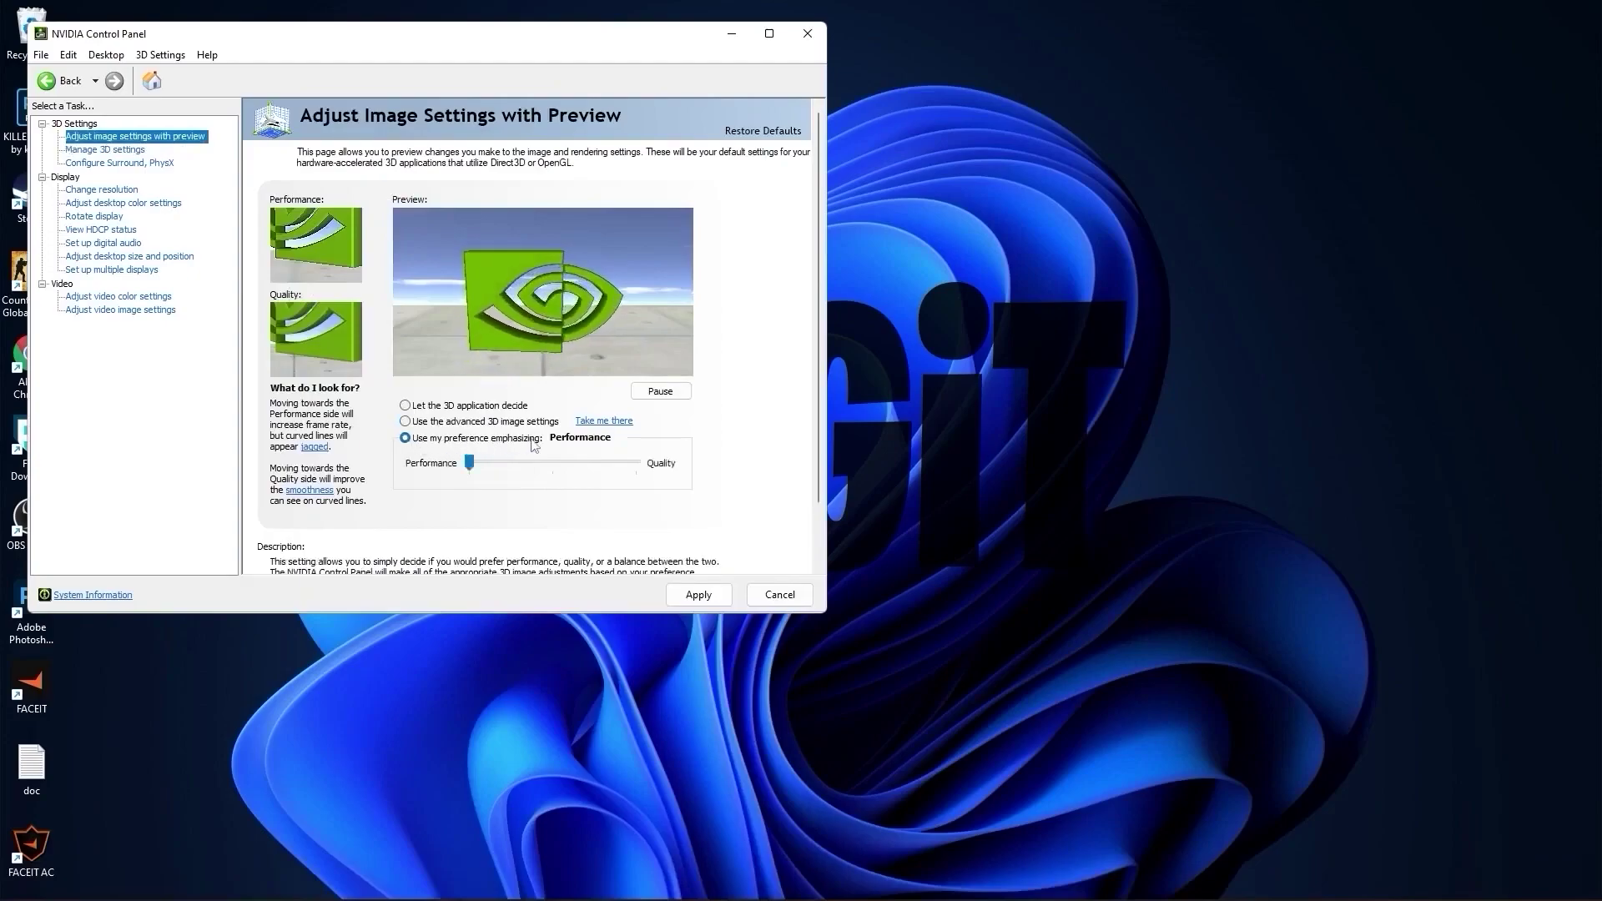
mouse_move(469, 463)
mouse_down()
mouse_move(543, 464)
mouse_move(465, 463)
mouse_up()
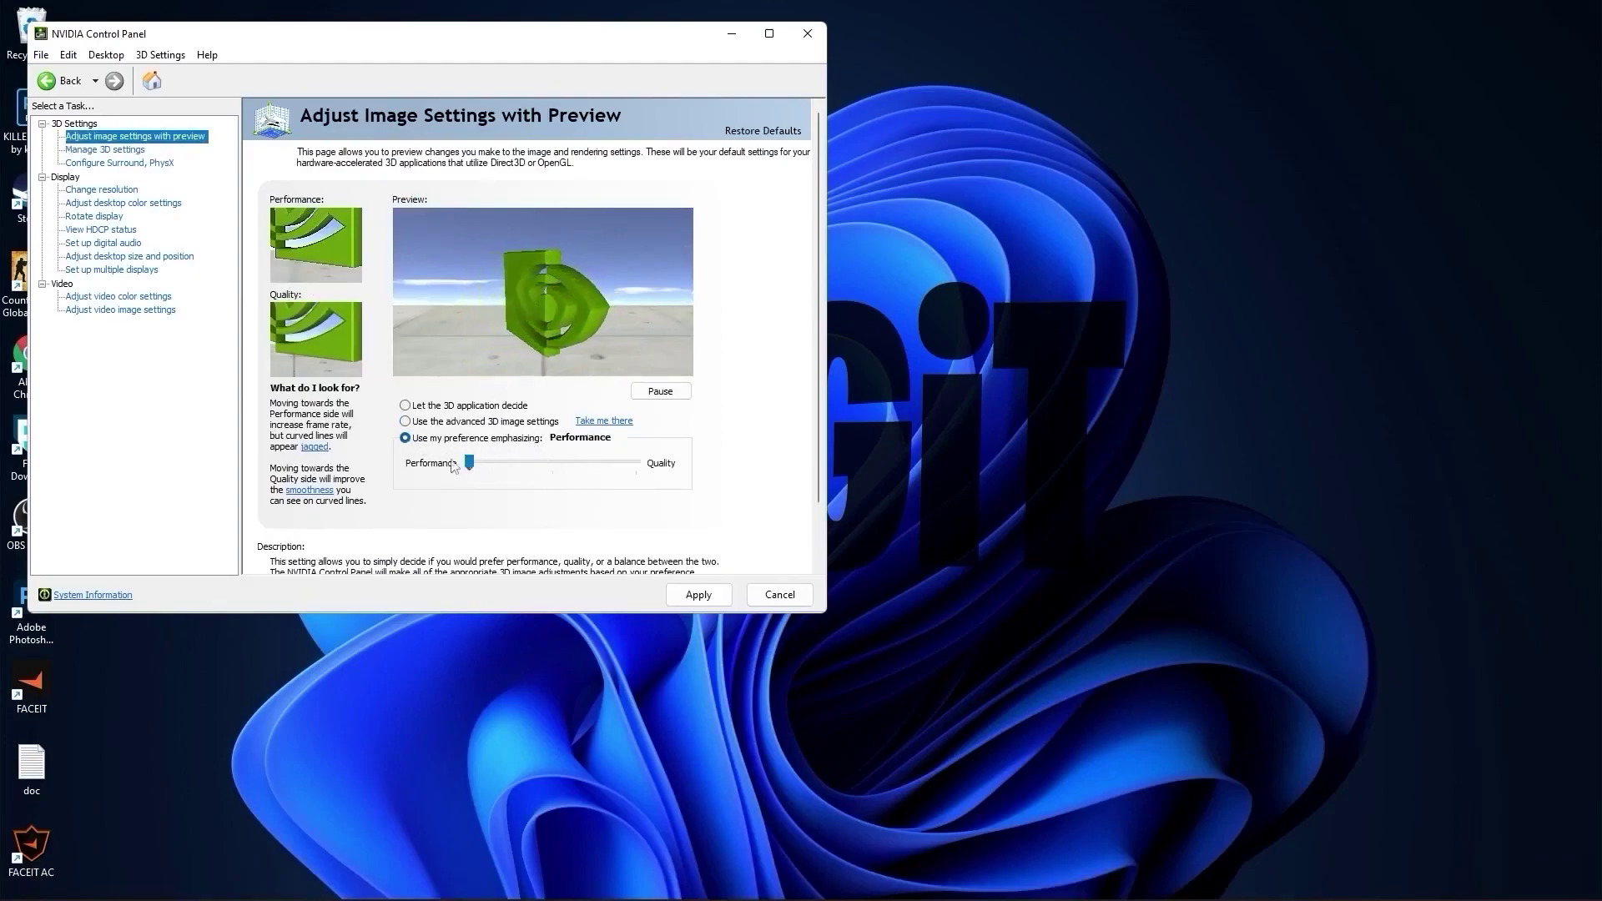
click(699, 595)
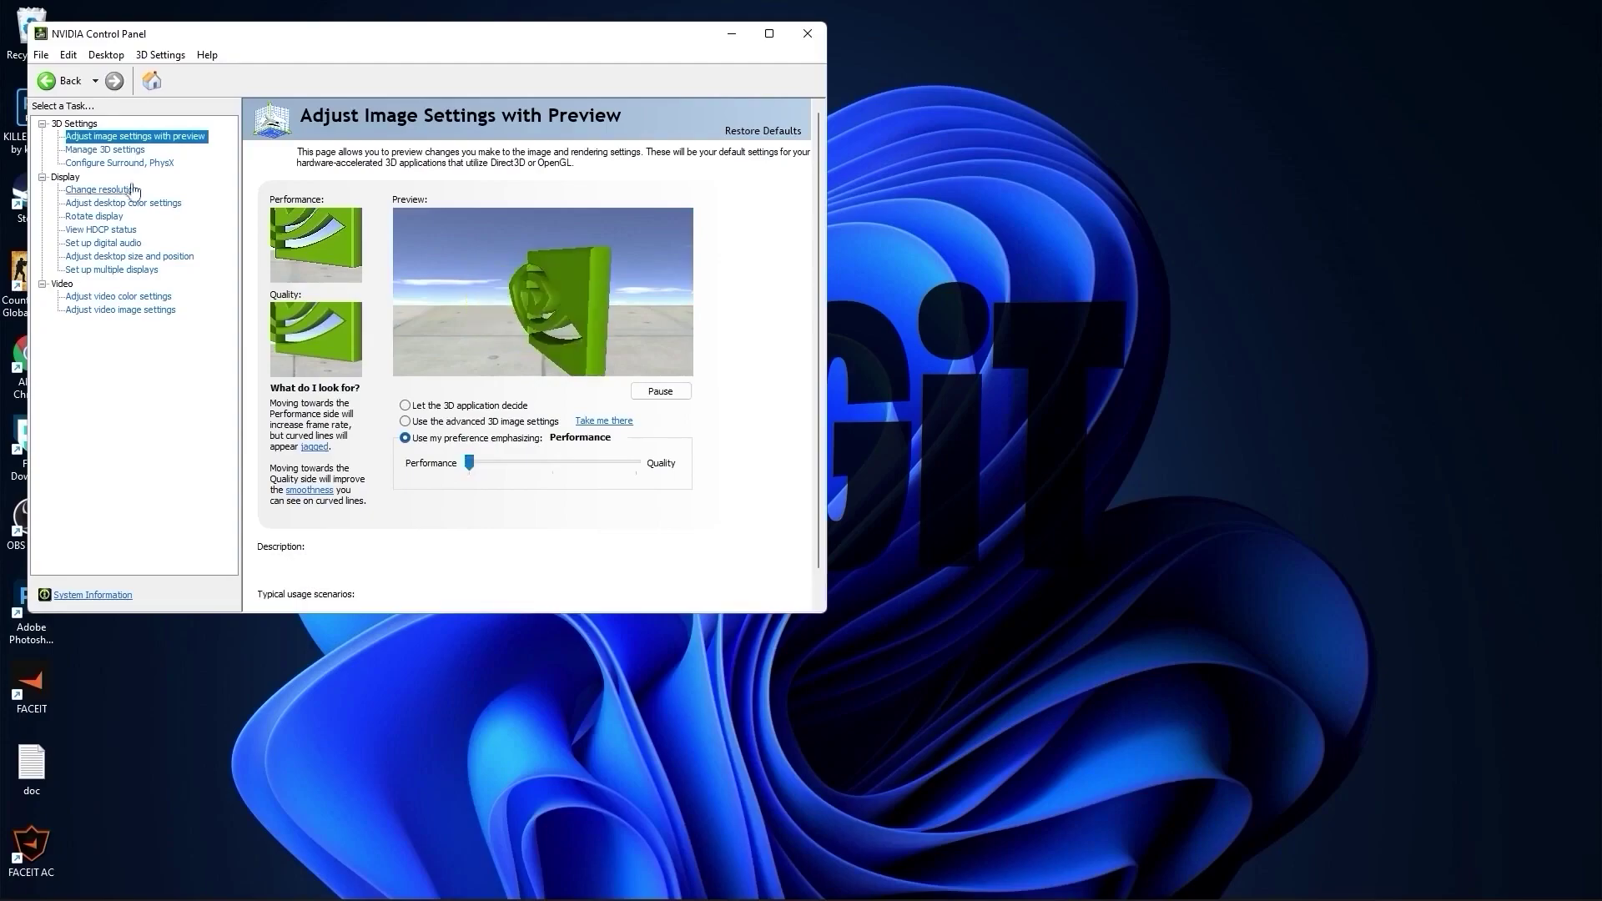
click(91, 154)
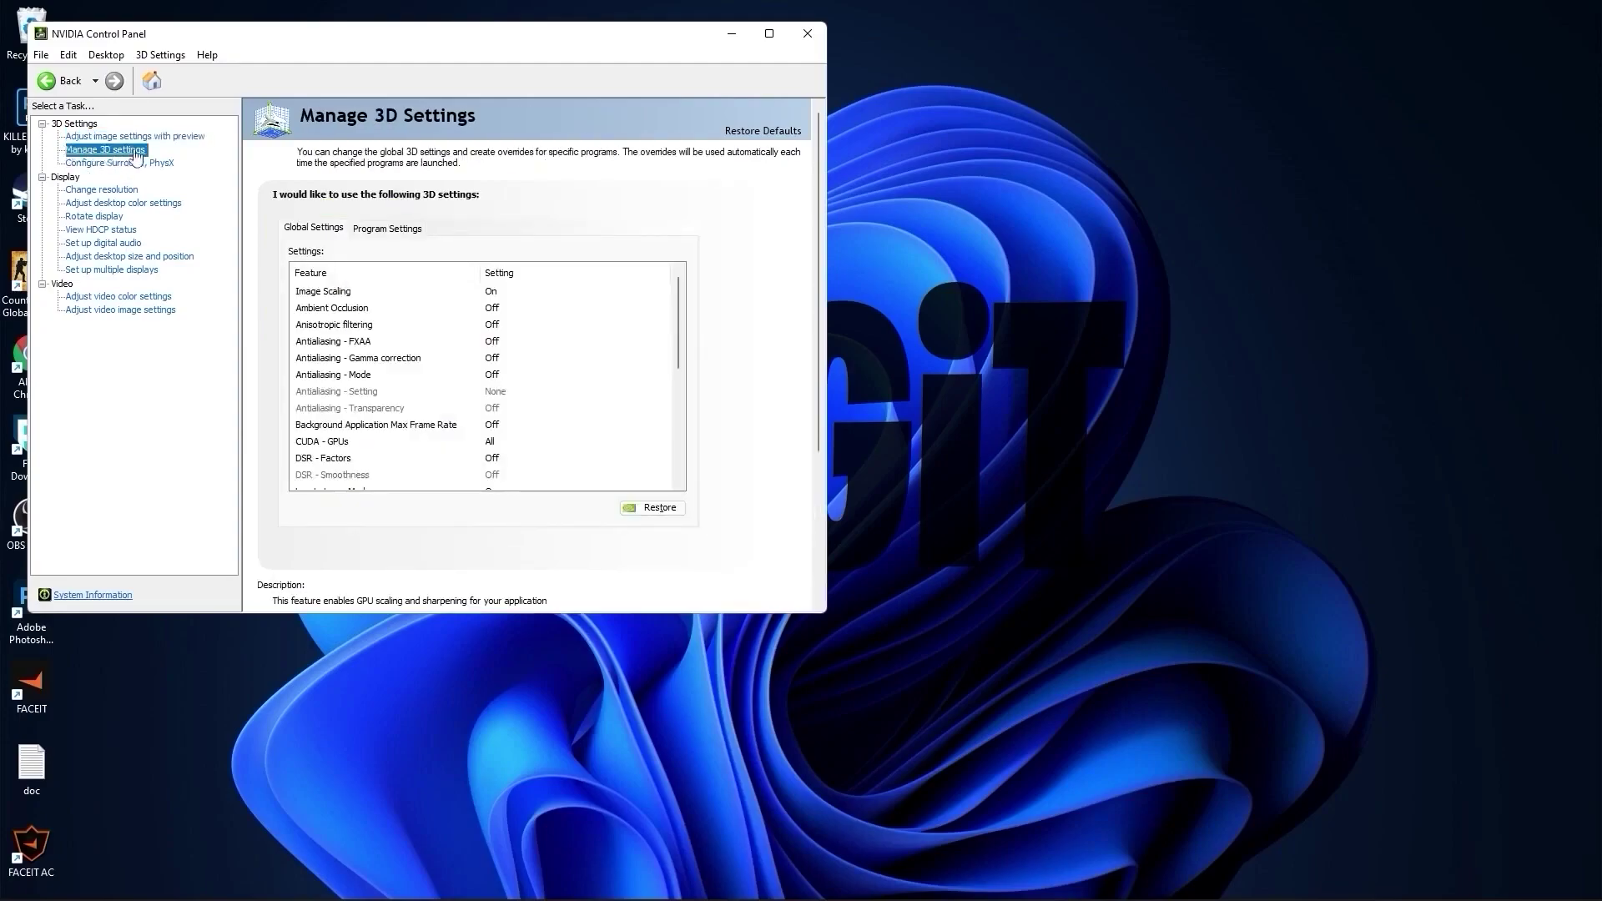
Step: Keep Image Scaling on, set Low Latency Mode to On, and leave Max Frame Rate off
click(338, 294)
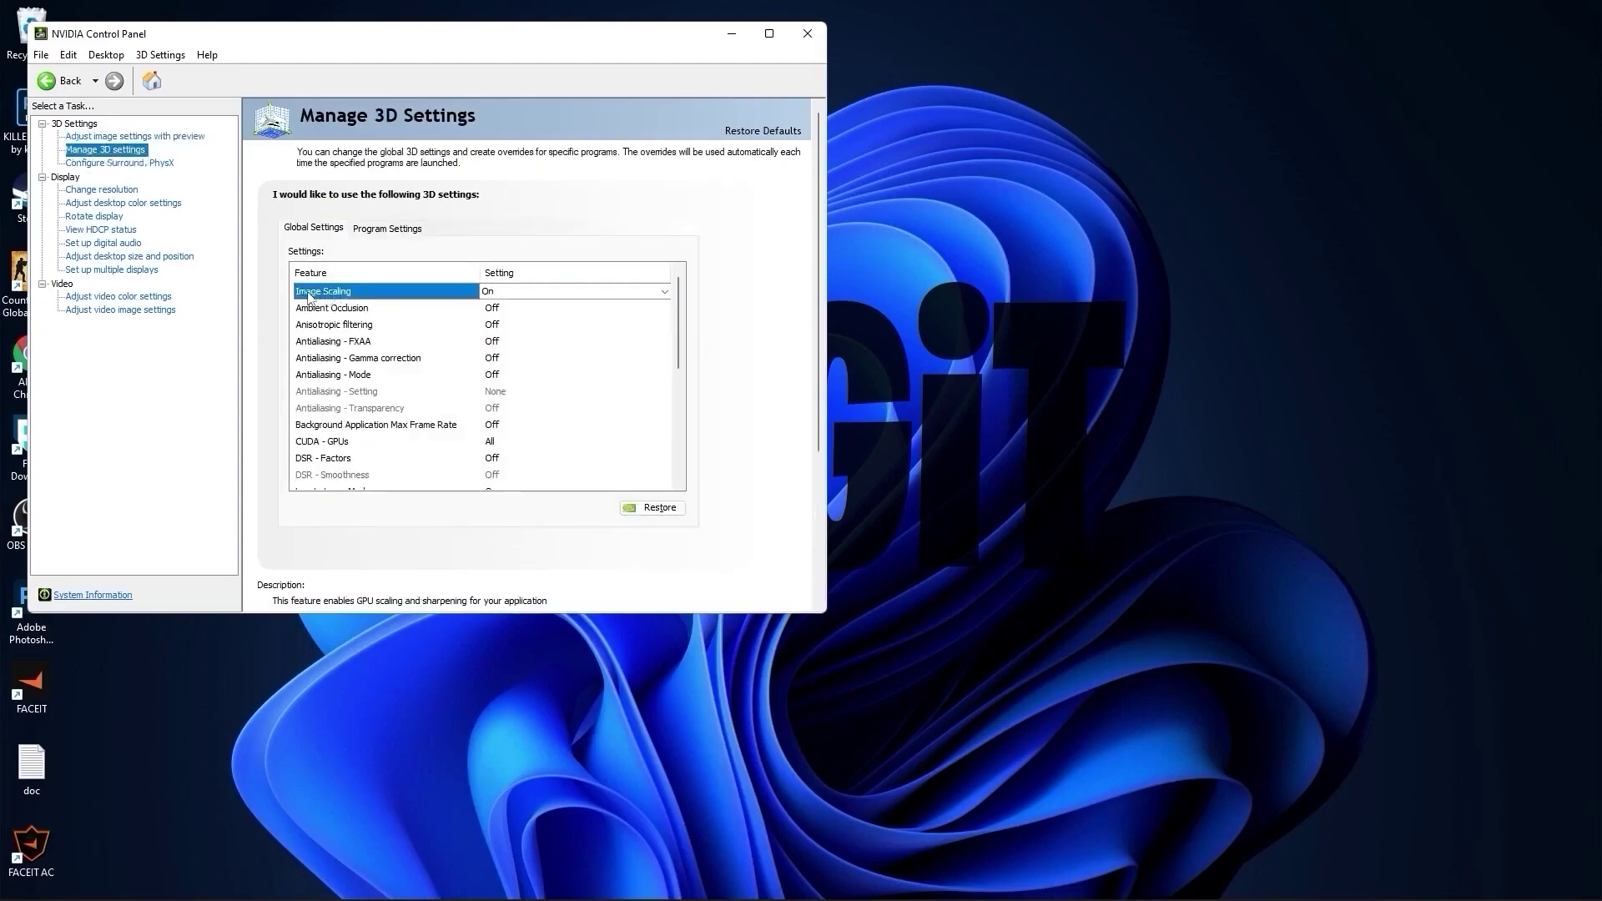
click(502, 292)
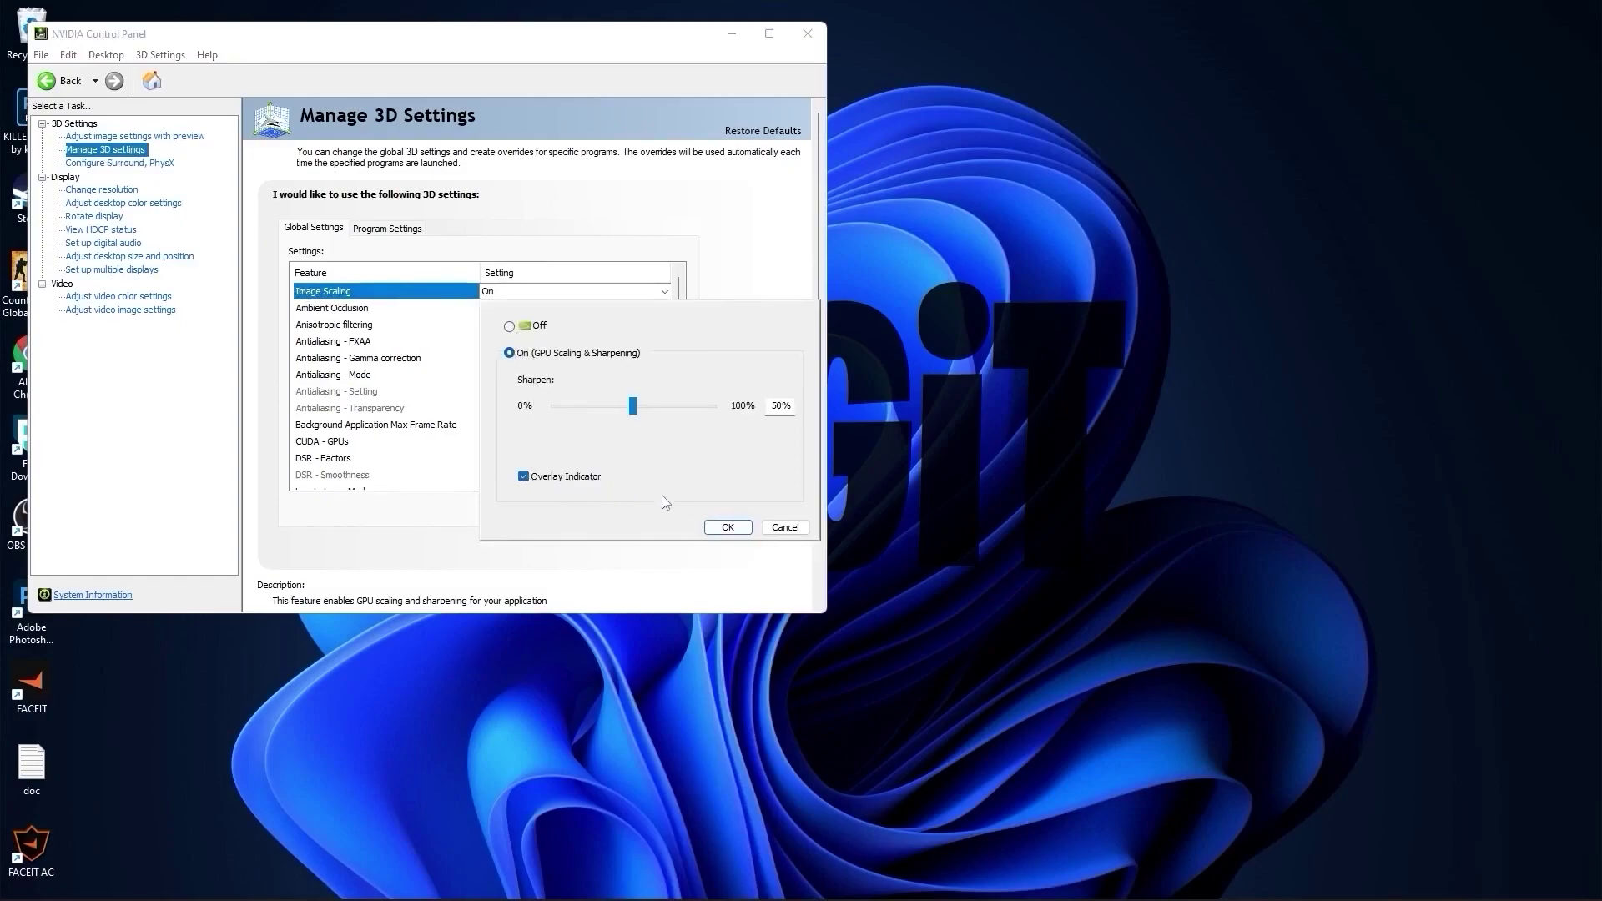
click(727, 527)
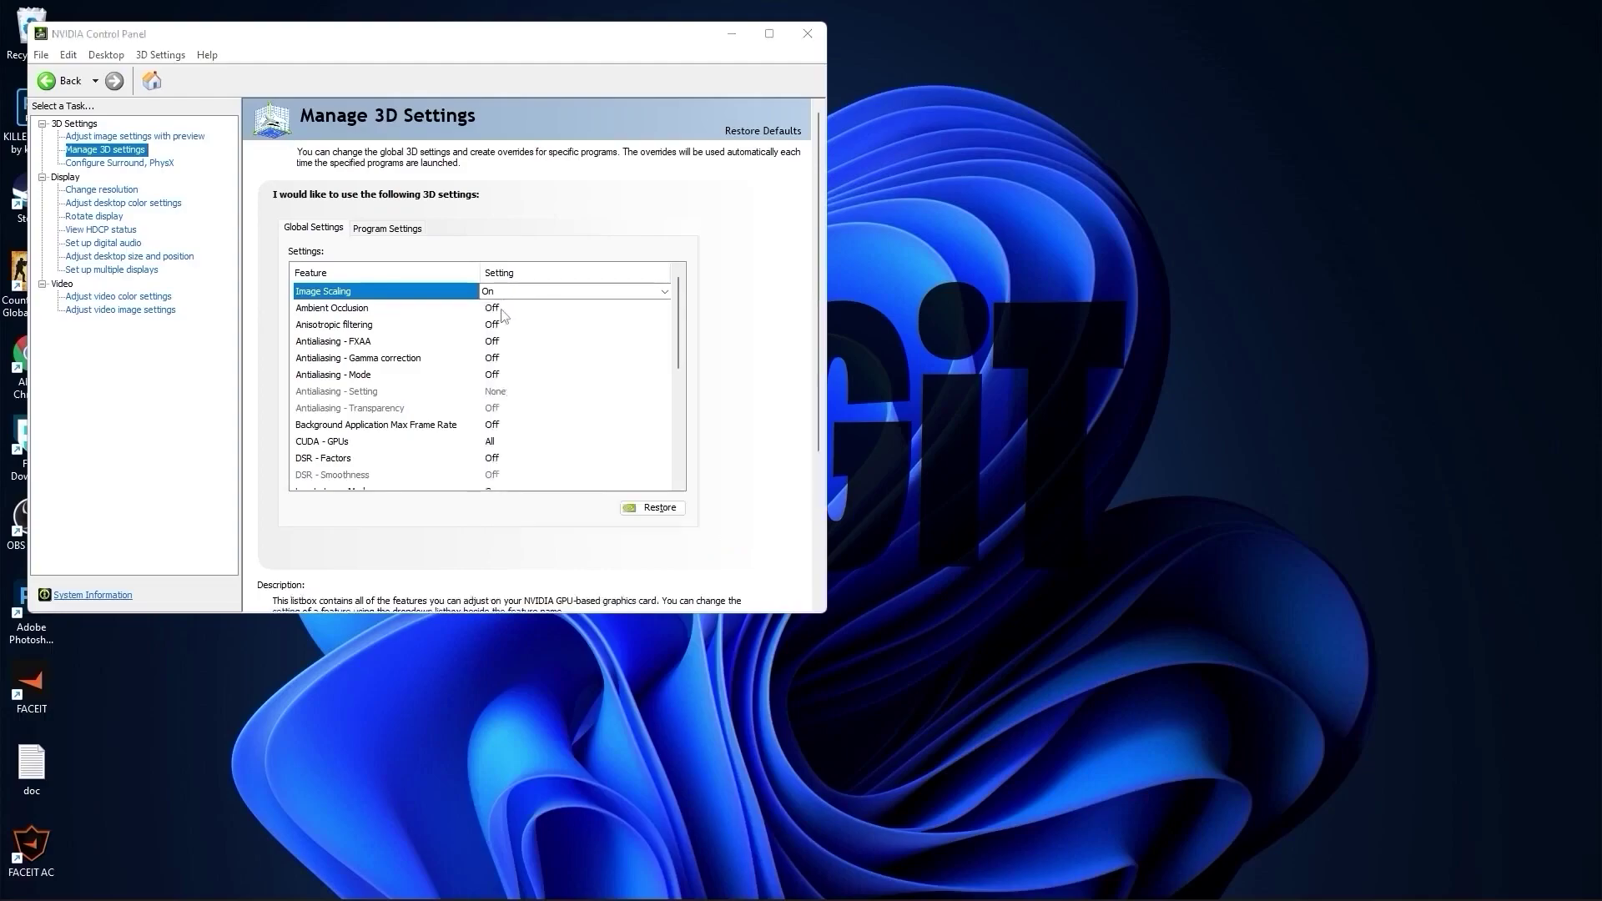
scroll(504, 372, down, 2)
click(376, 341)
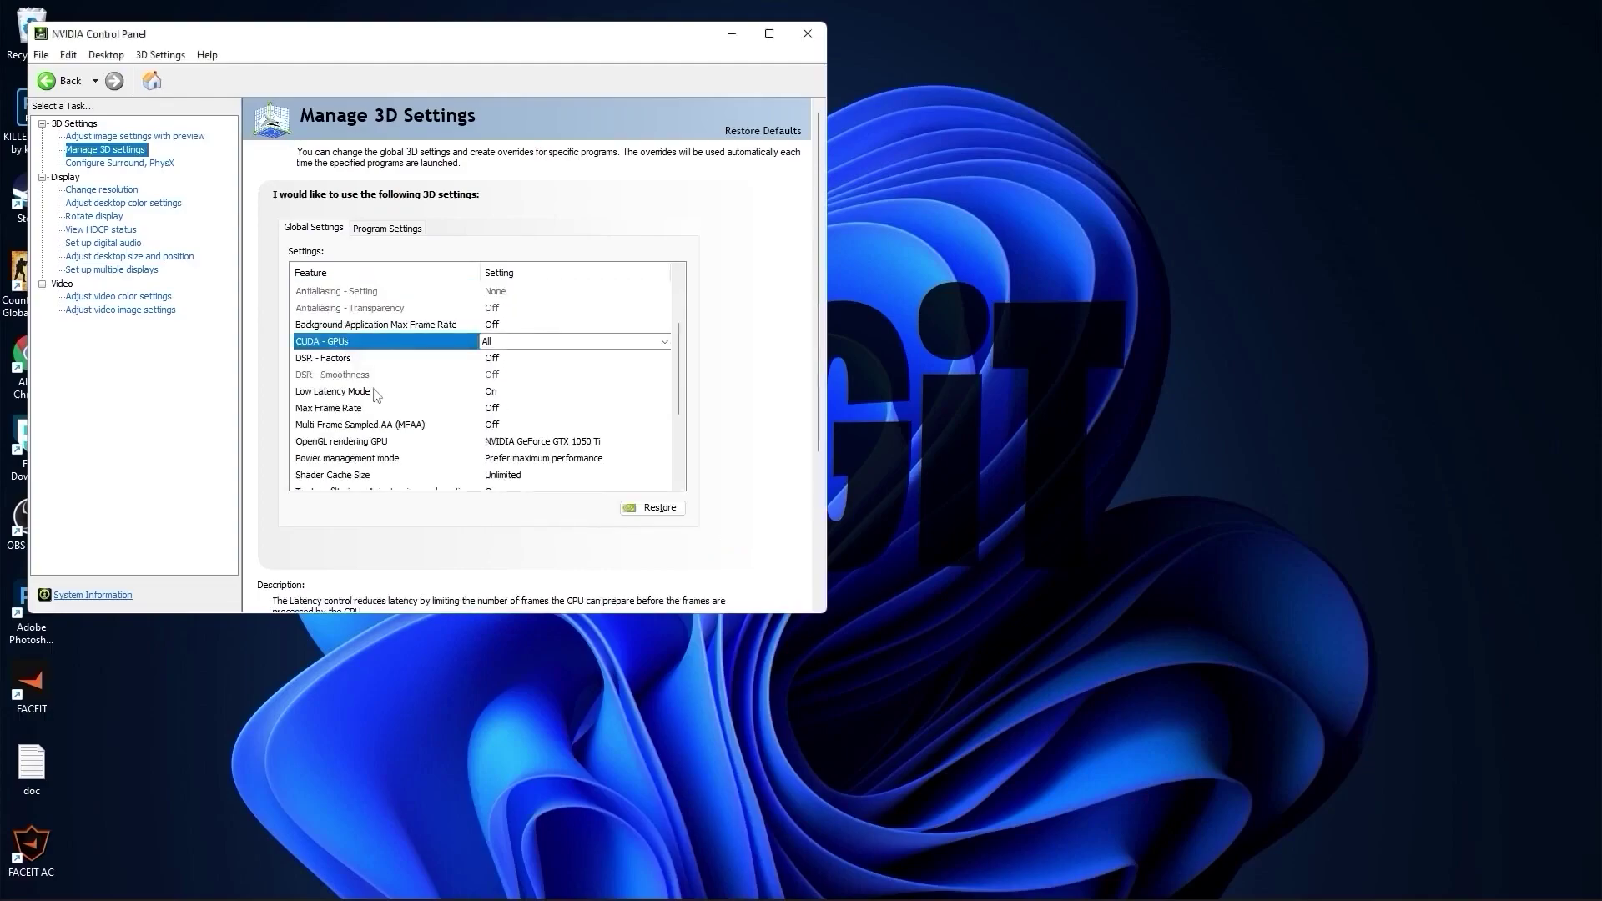
click(344, 392)
click(501, 393)
click(510, 418)
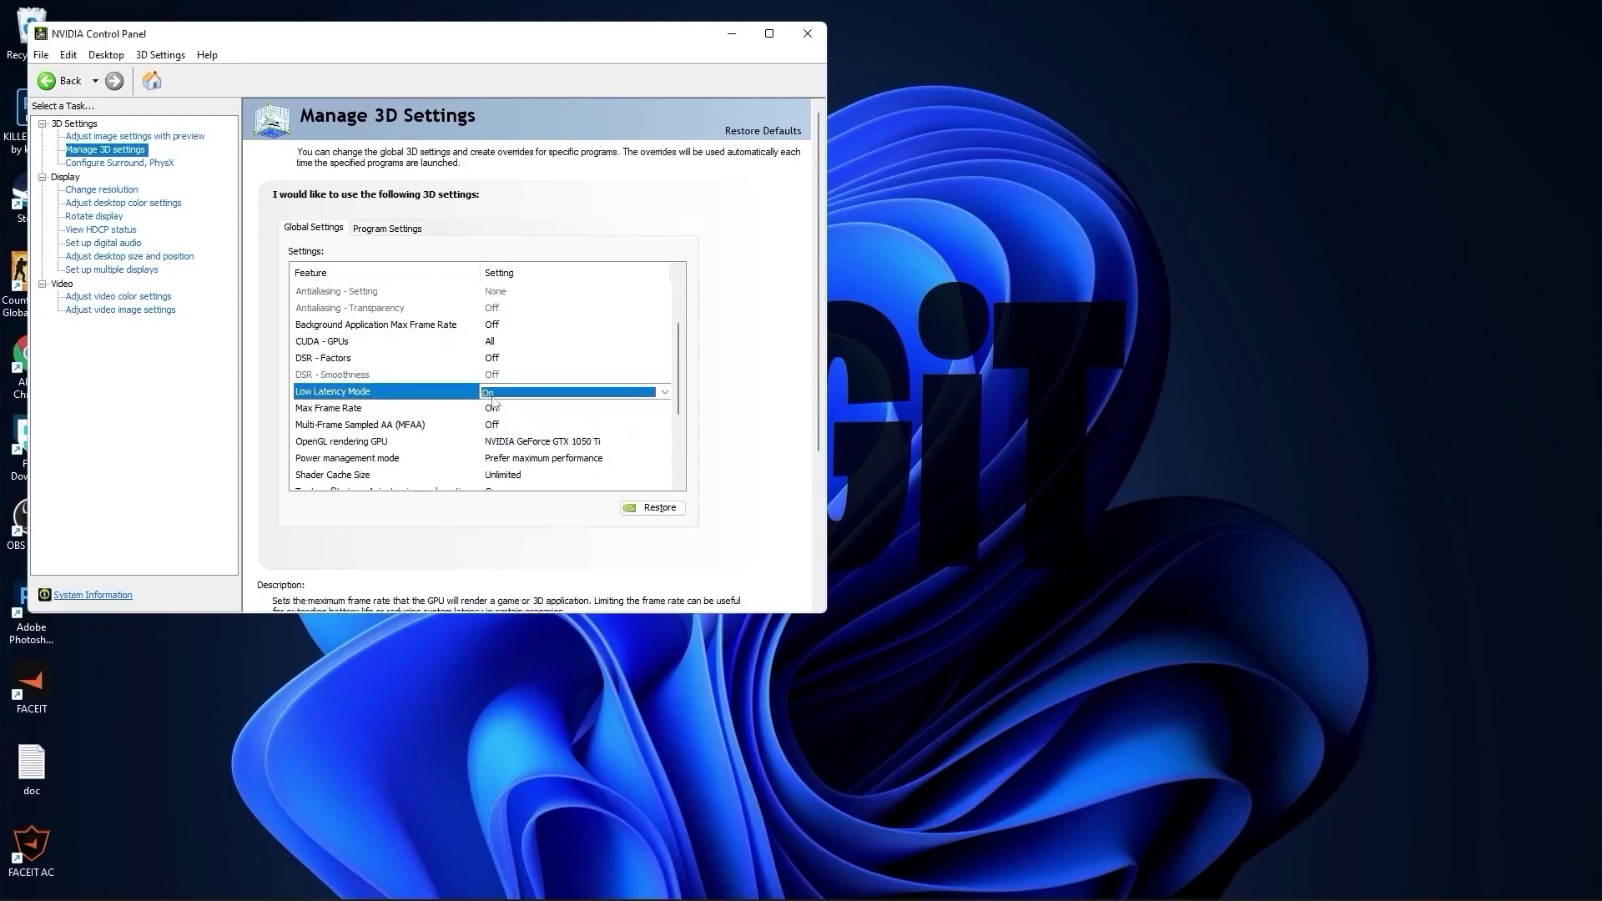
click(492, 406)
click(505, 411)
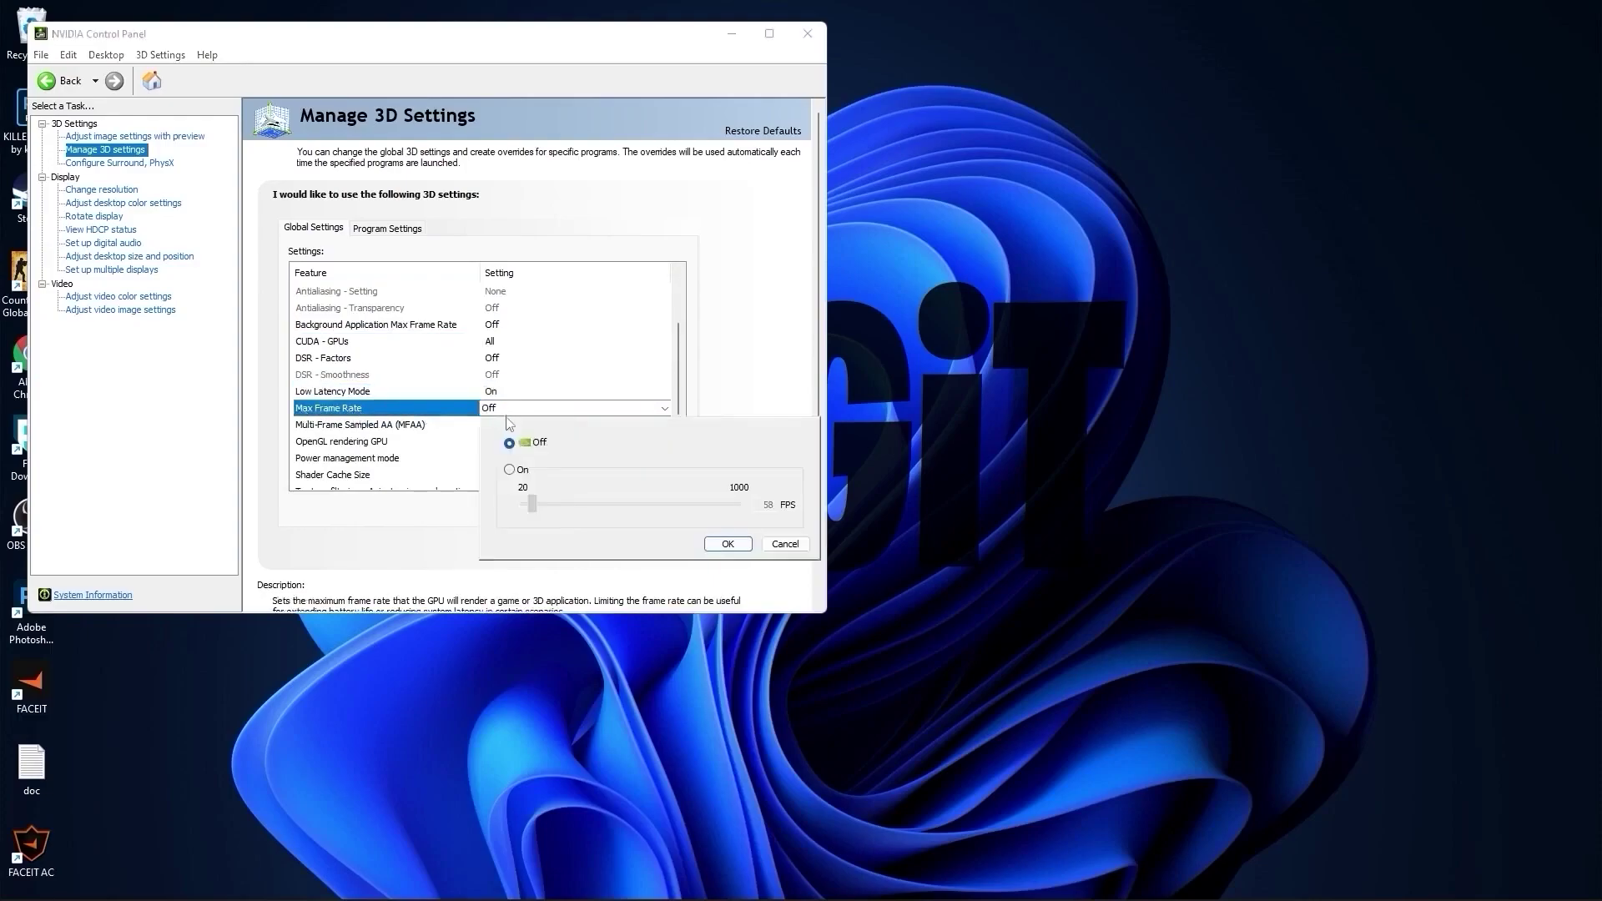
click(727, 544)
Step: Keep GTX 1050 Ti for OpenGL, set Prefer maximum performance power and High performance texture filtering
scroll(309, 363, down, 2)
click(310, 360)
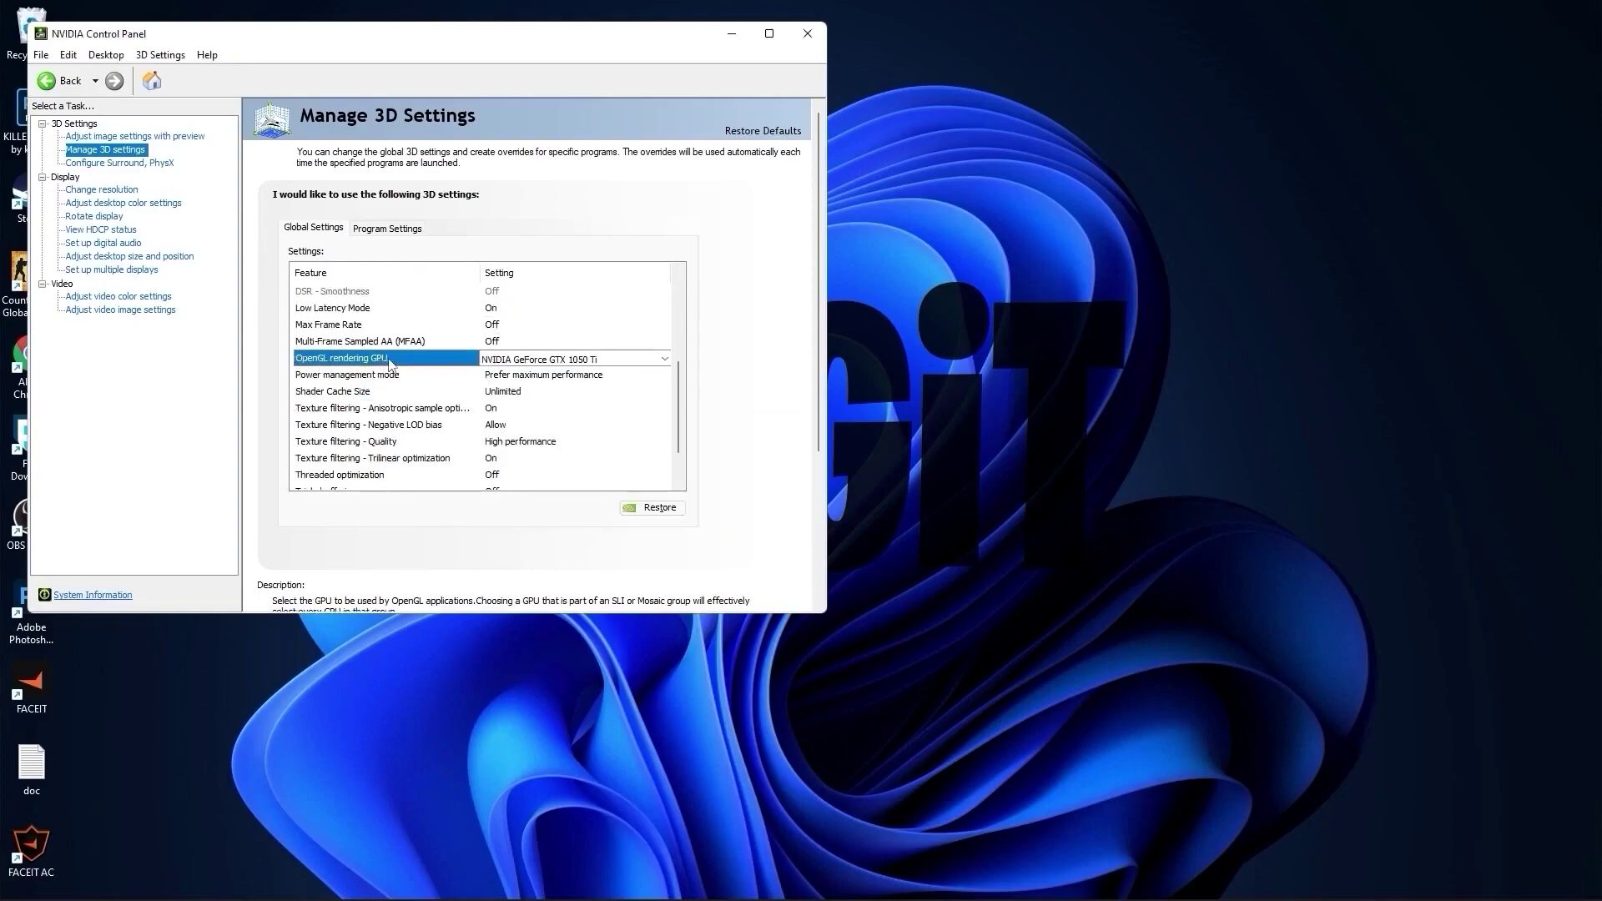
click(510, 364)
click(534, 388)
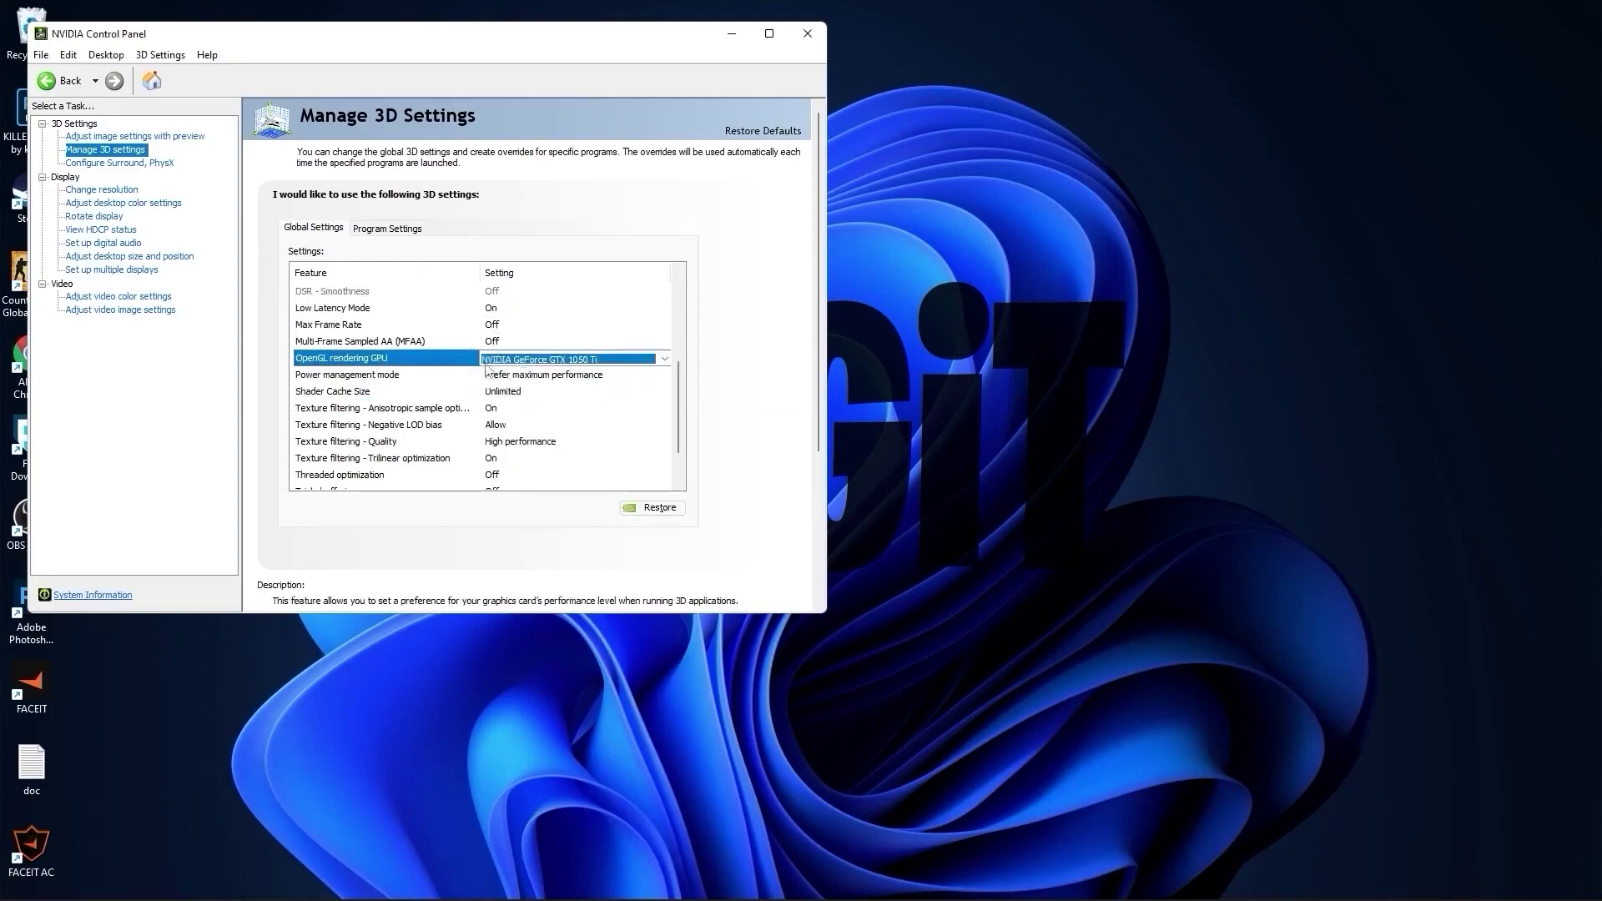
click(300, 377)
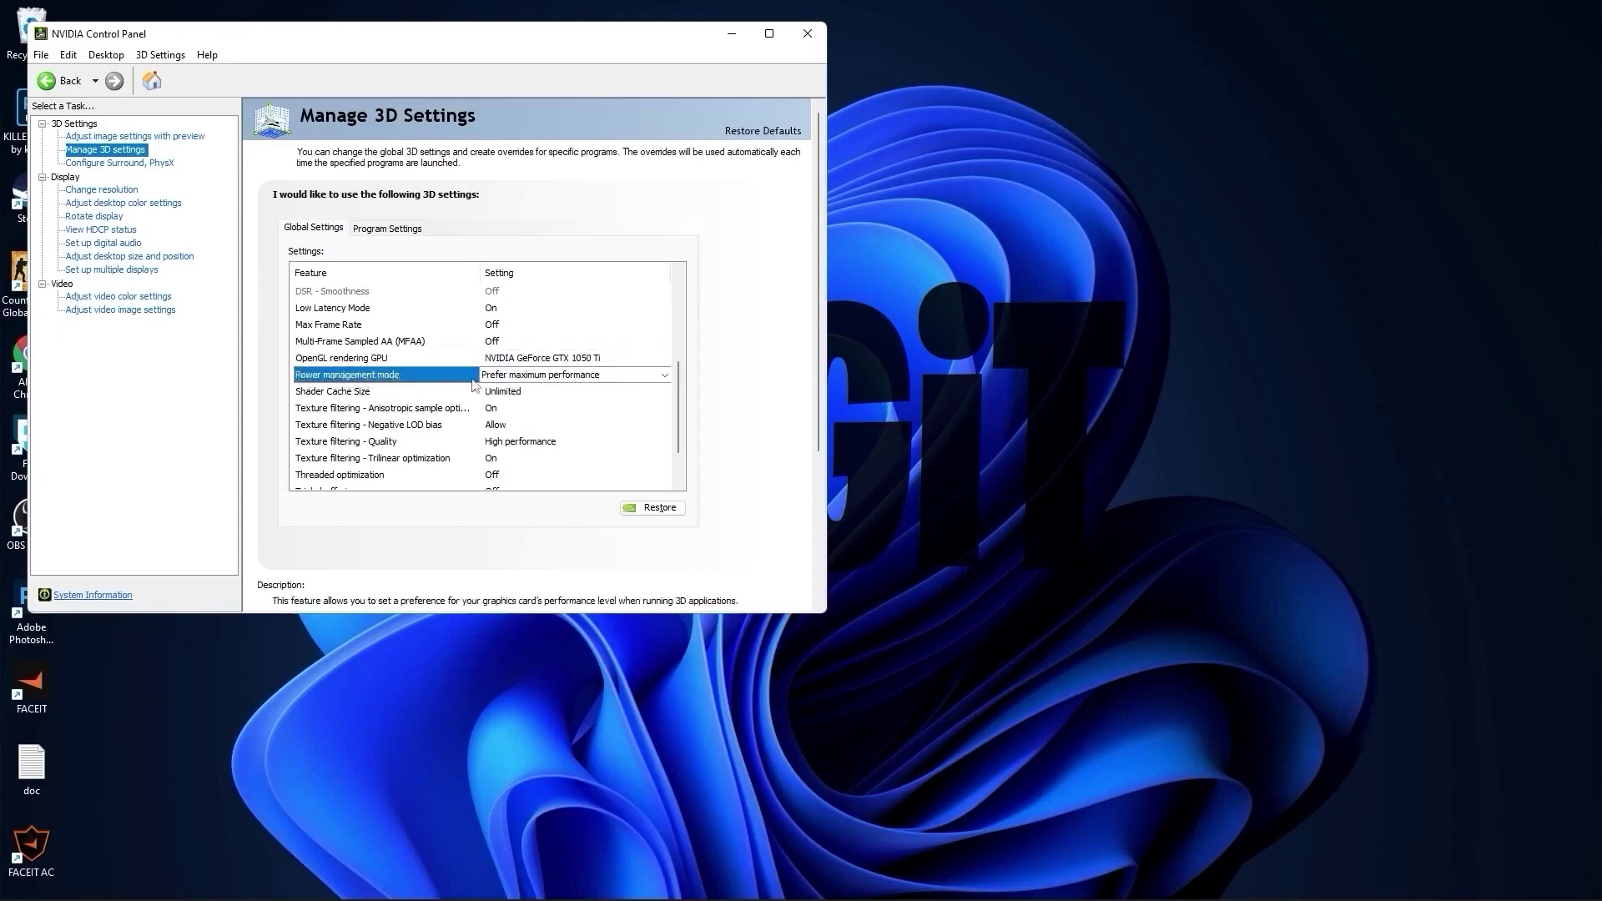
click(511, 377)
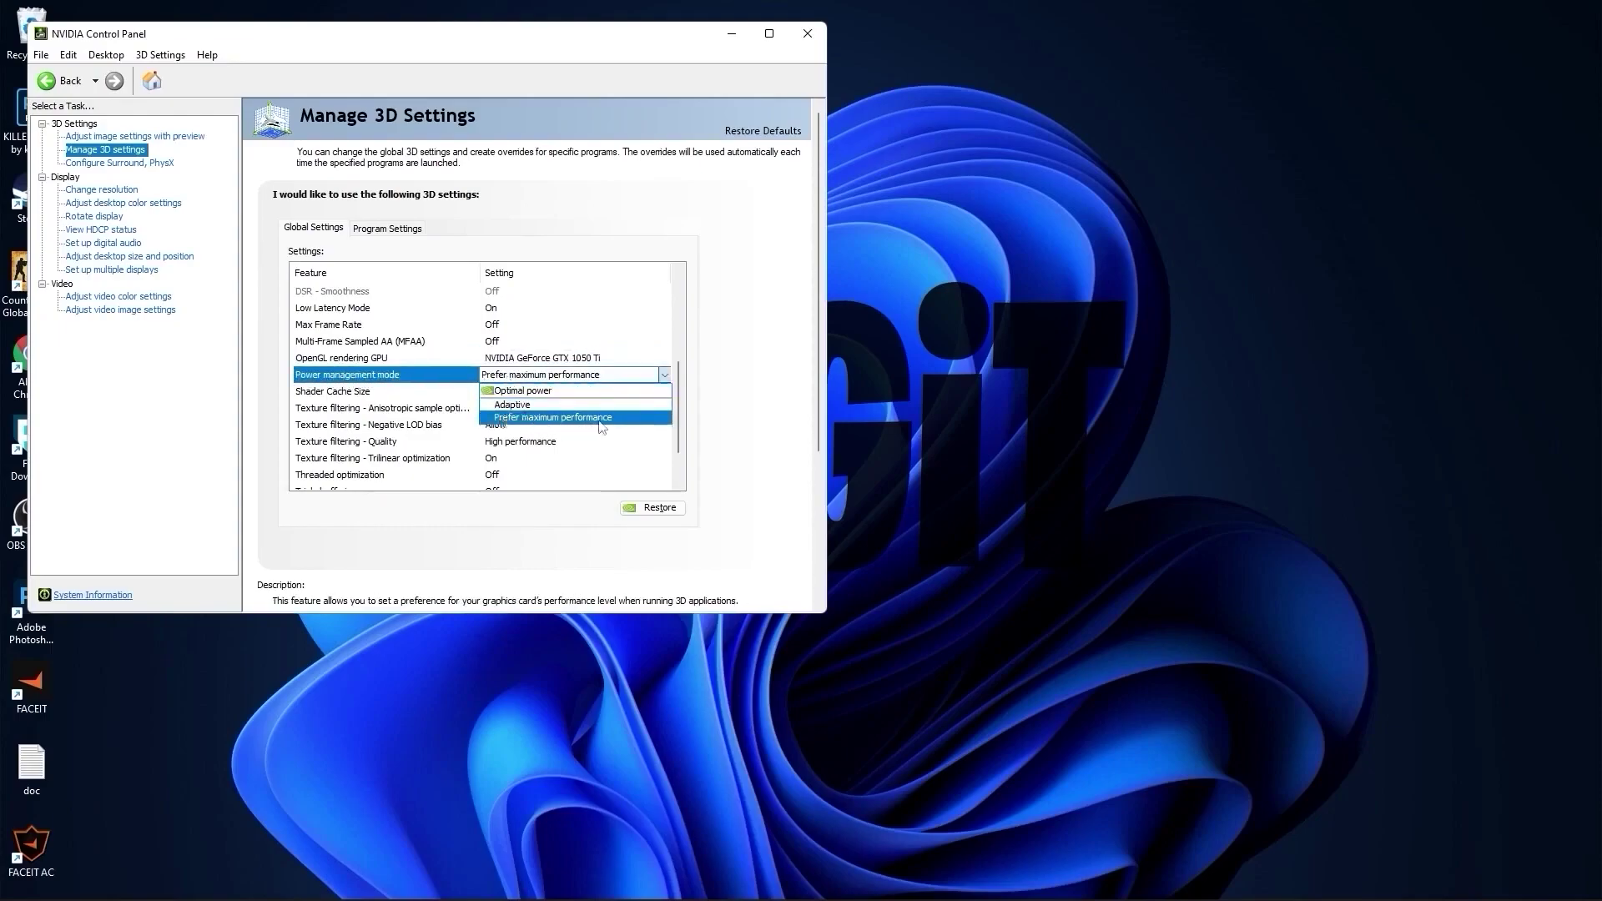
click(548, 418)
scroll(359, 397, down, 1)
click(356, 392)
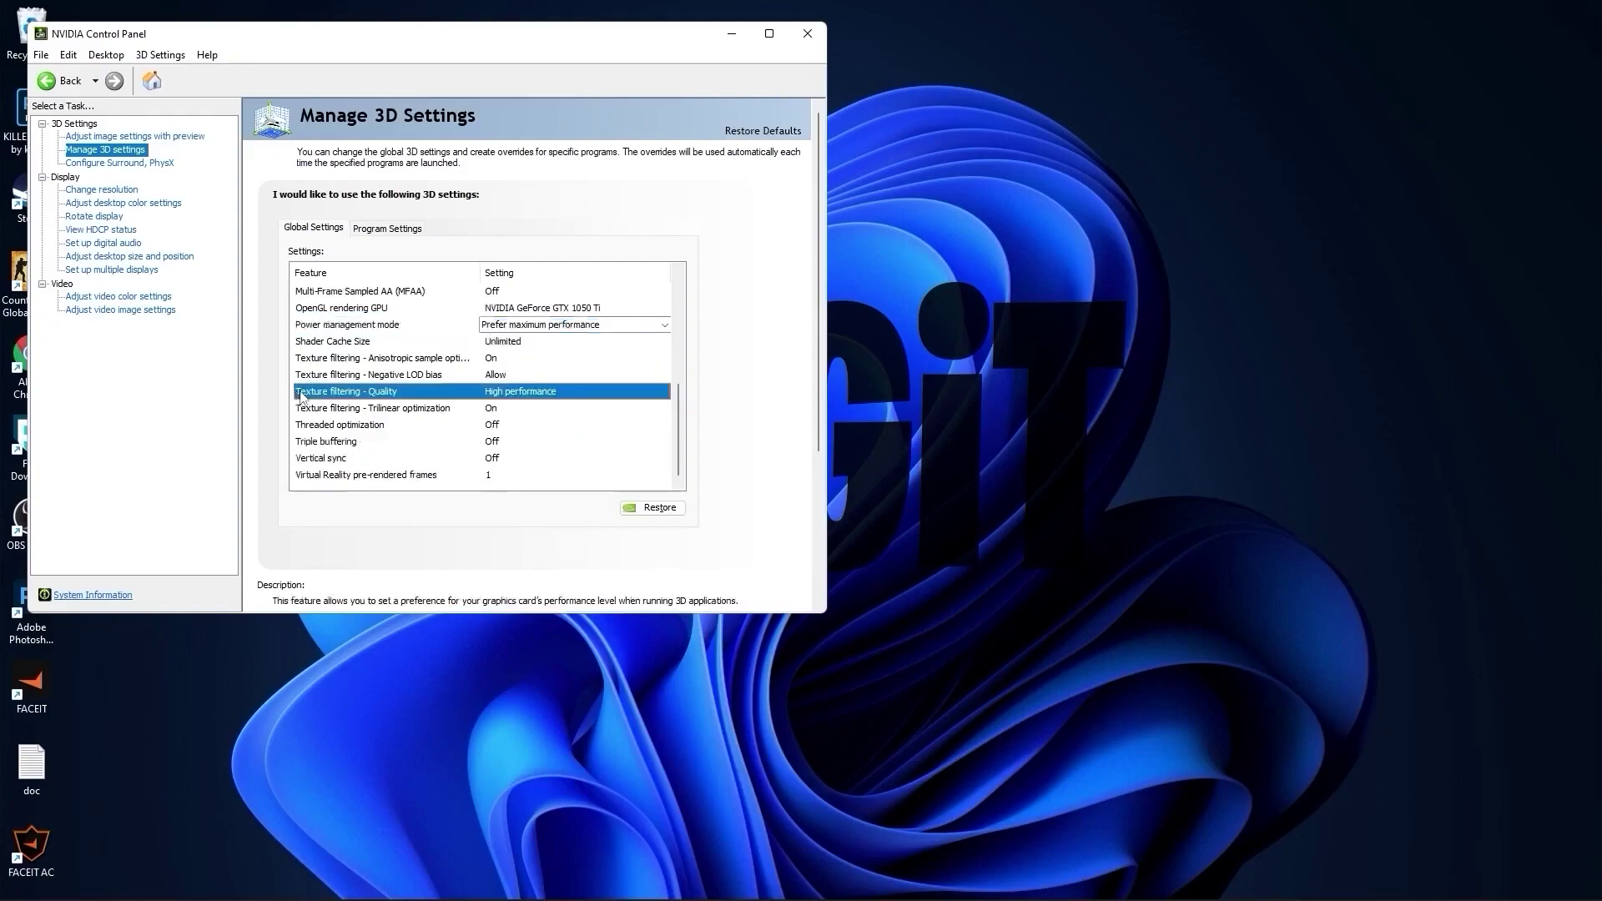
click(501, 394)
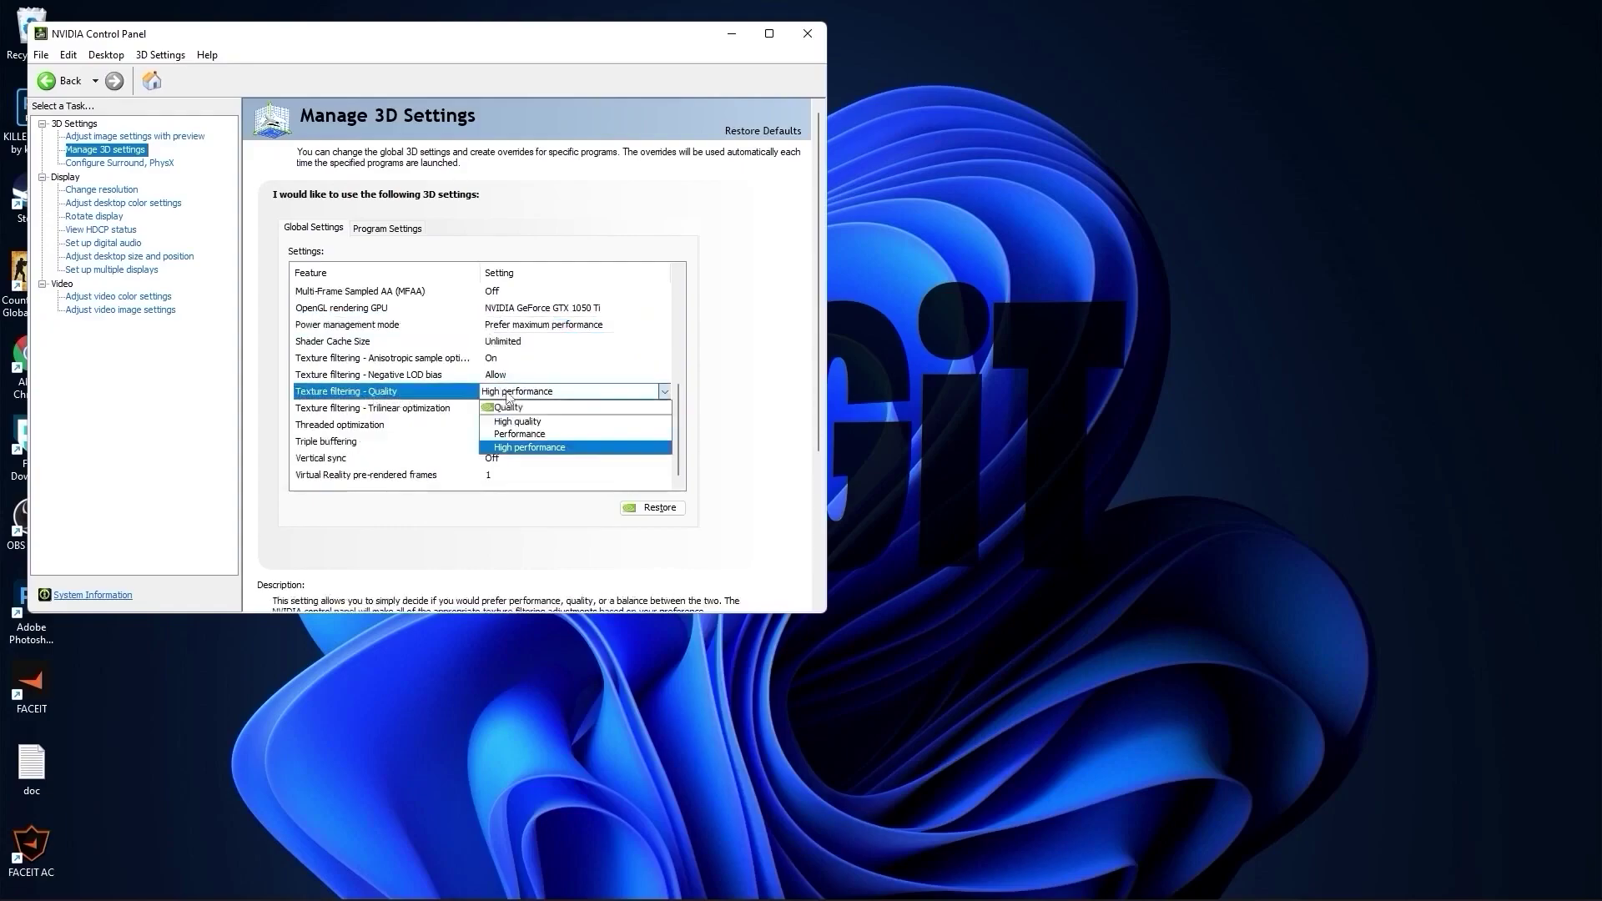
click(501, 446)
Step: Leave Threaded optimization and Vertical sync both set to Off
click(376, 427)
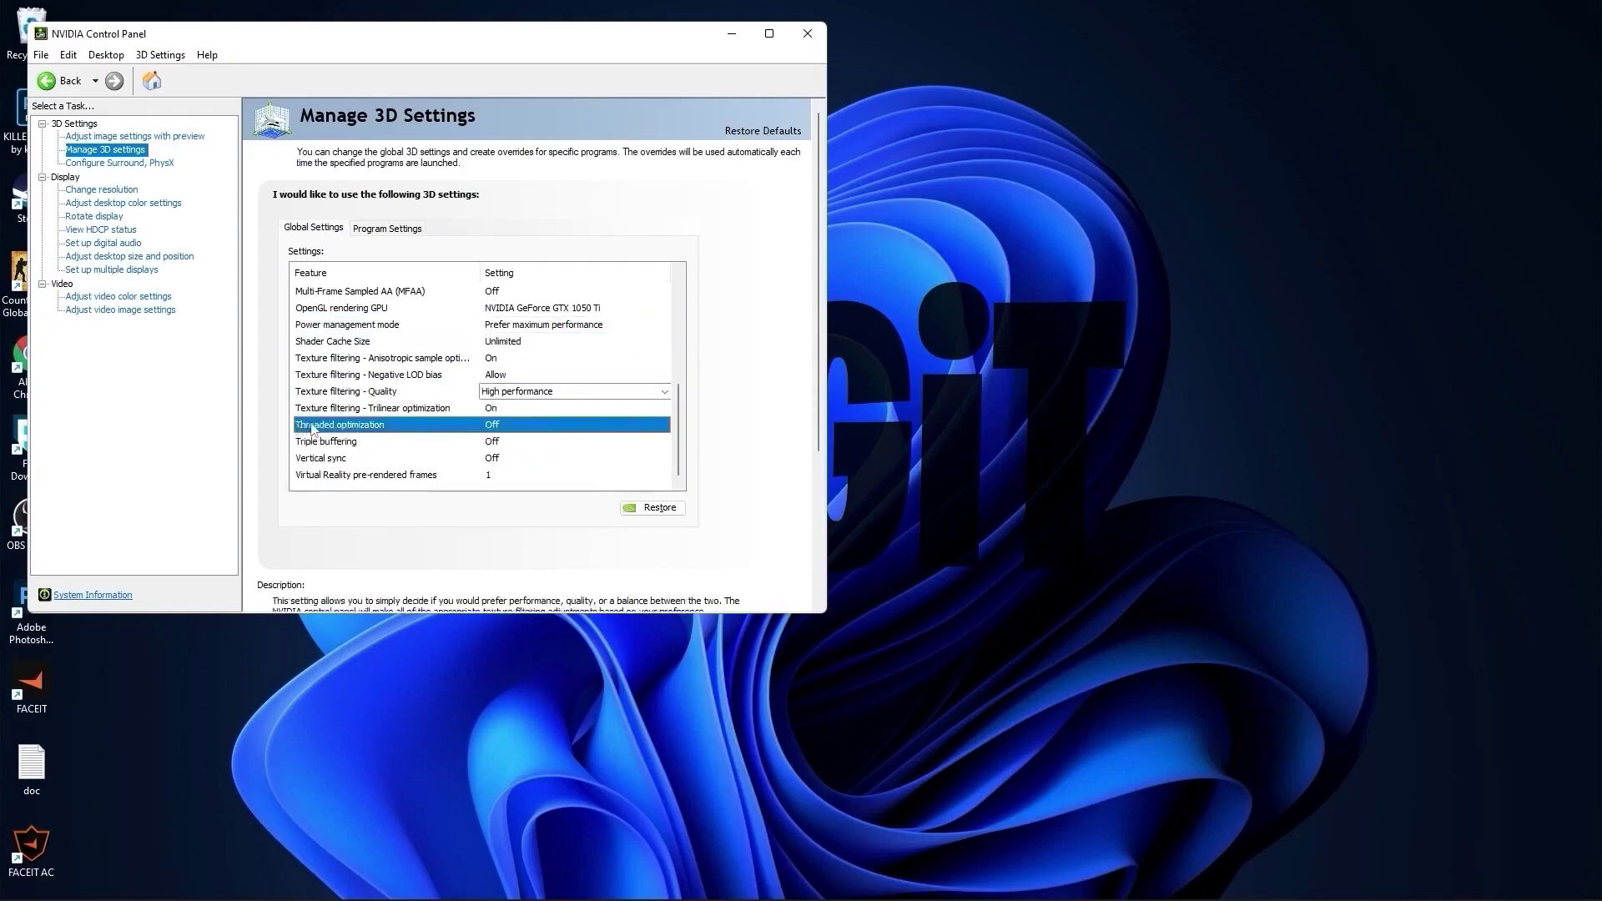
click(490, 427)
click(494, 468)
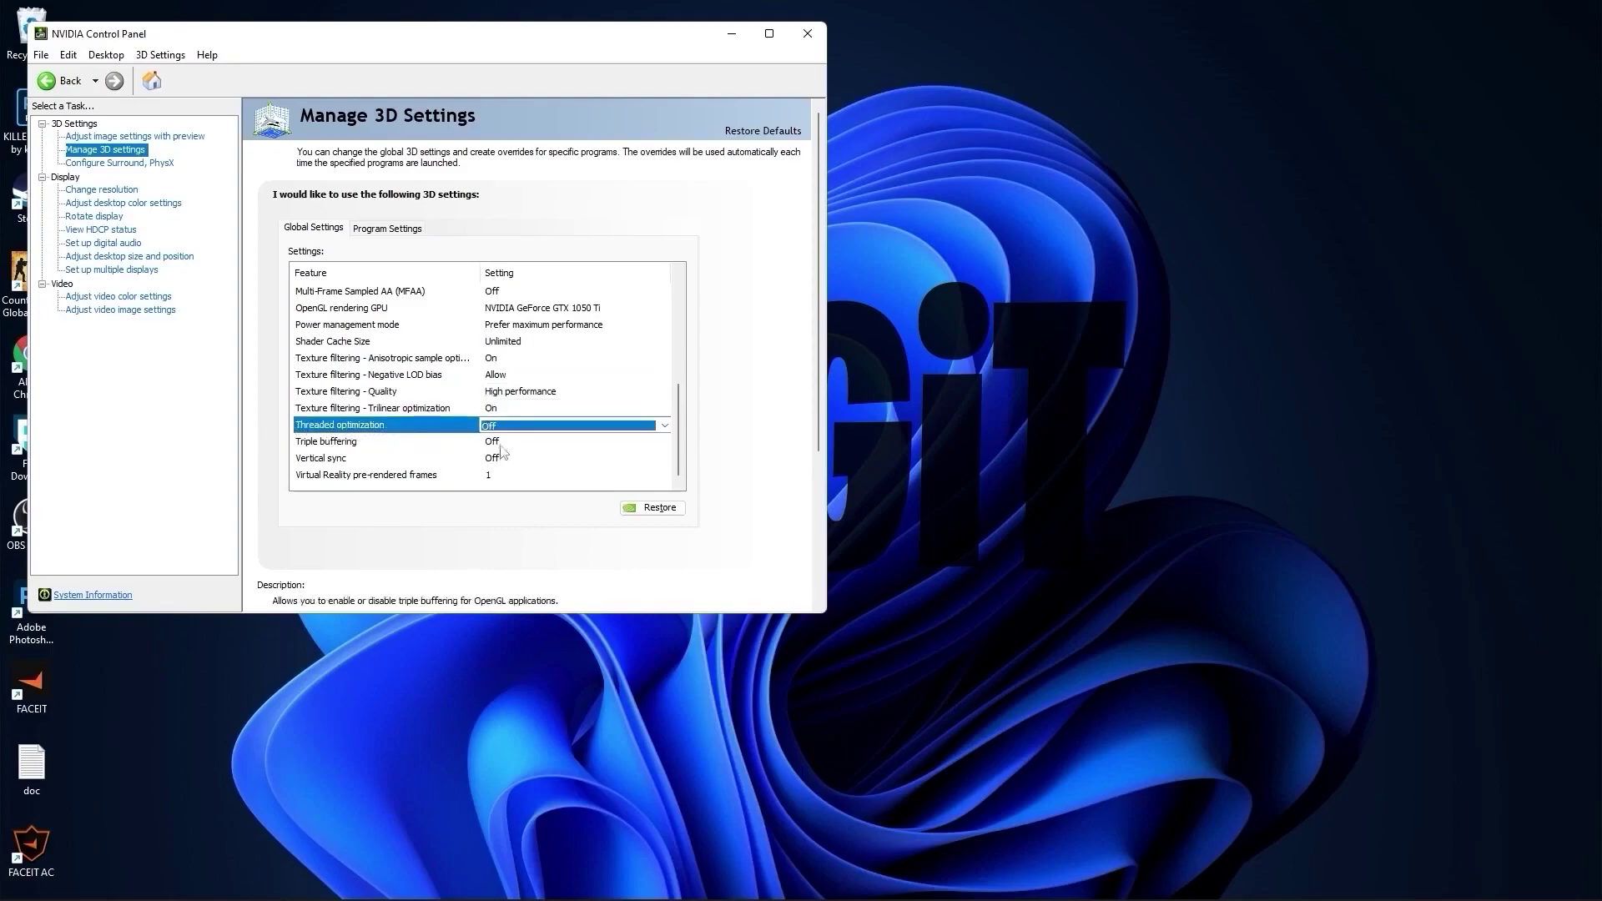
click(300, 459)
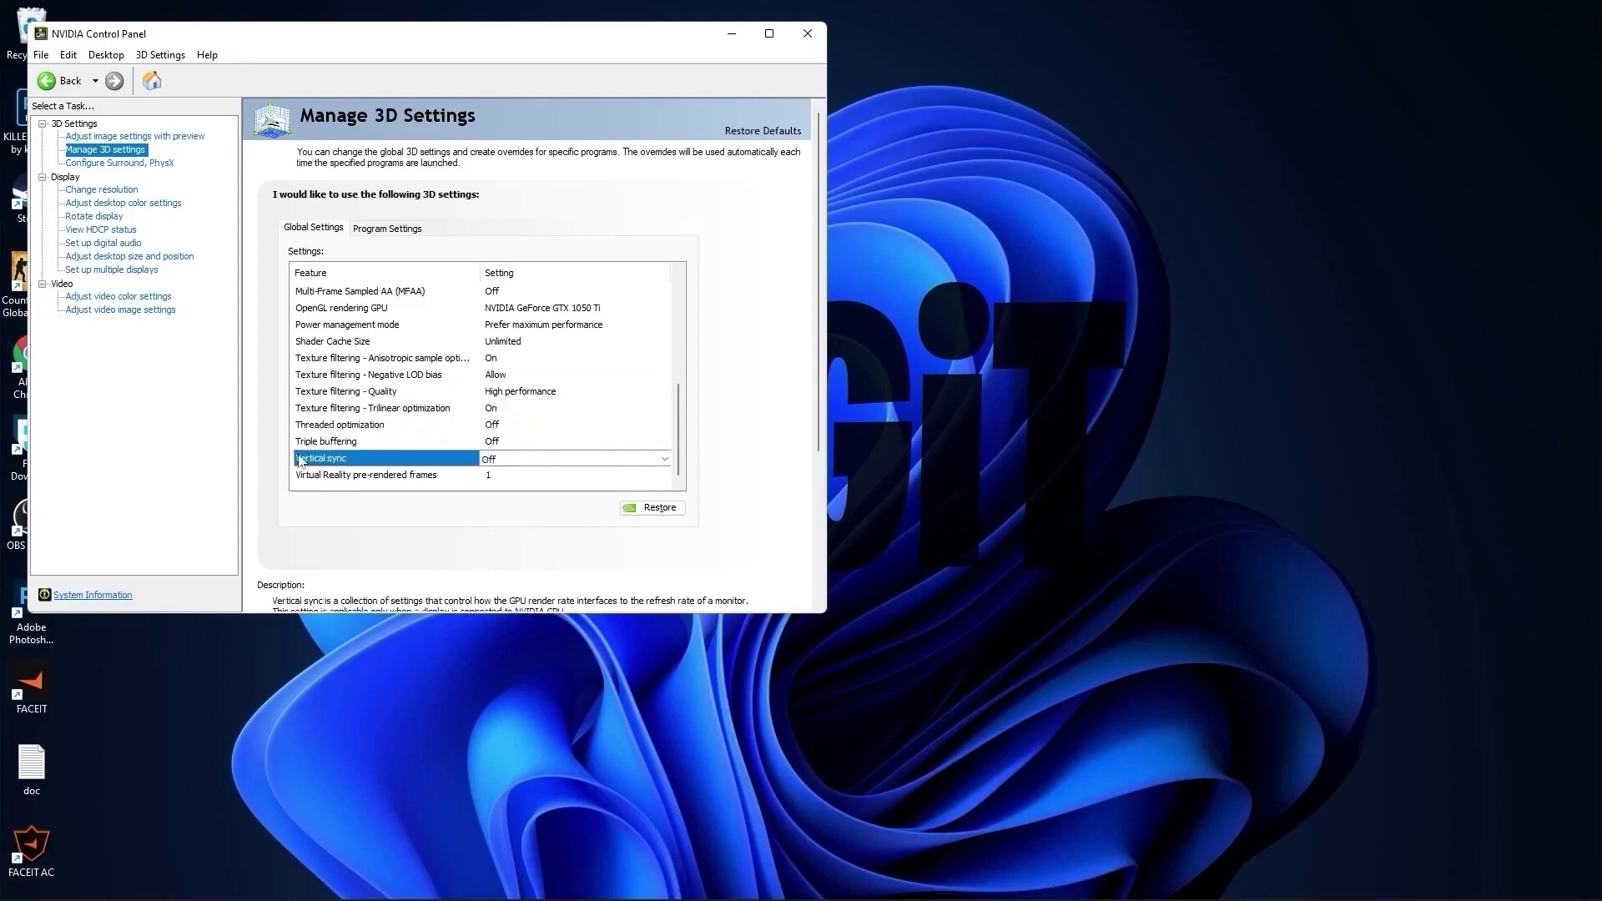
click(489, 459)
click(538, 499)
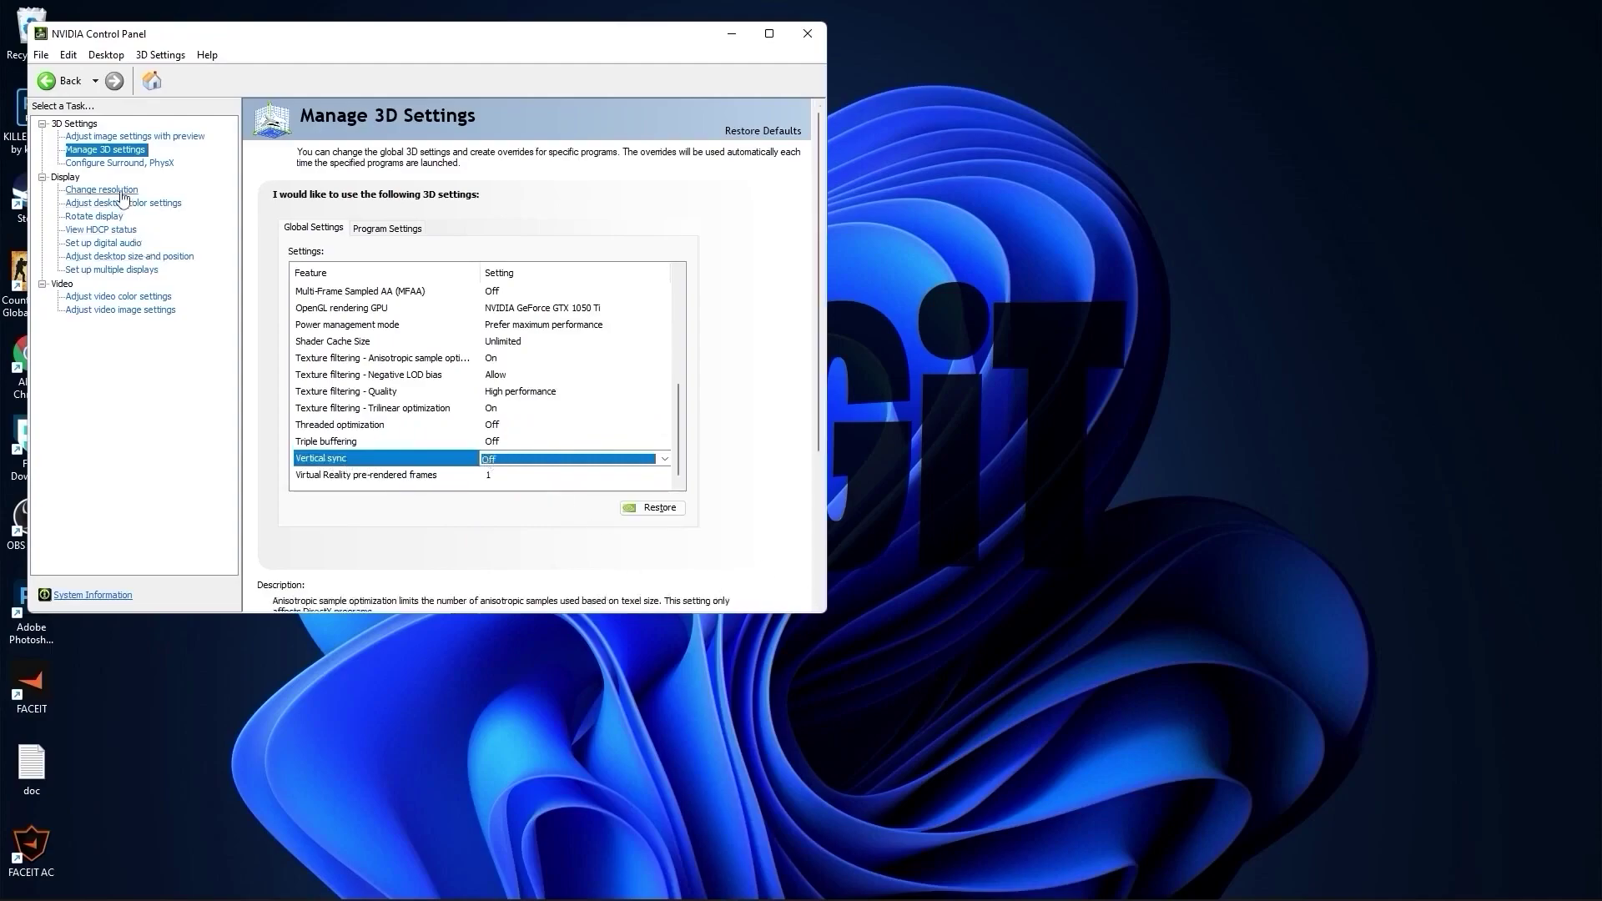
click(95, 190)
Step: Change the display to PC 1920 × 1080 at 75Hz and keep the new settings
scroll(310, 451, up, 5)
click(311, 446)
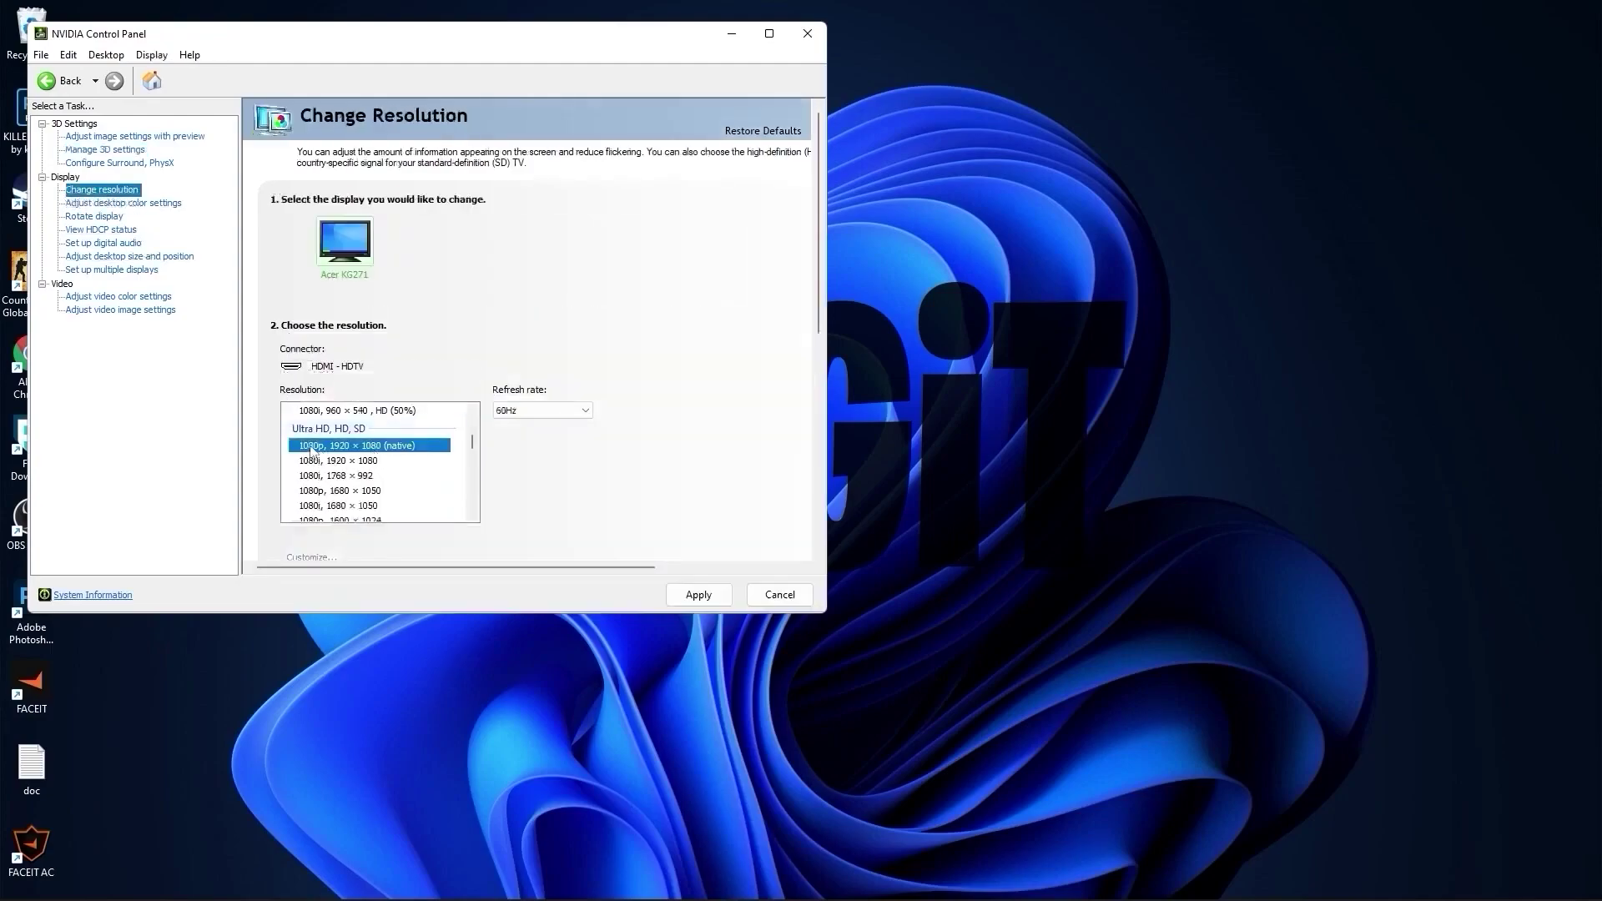
click(542, 410)
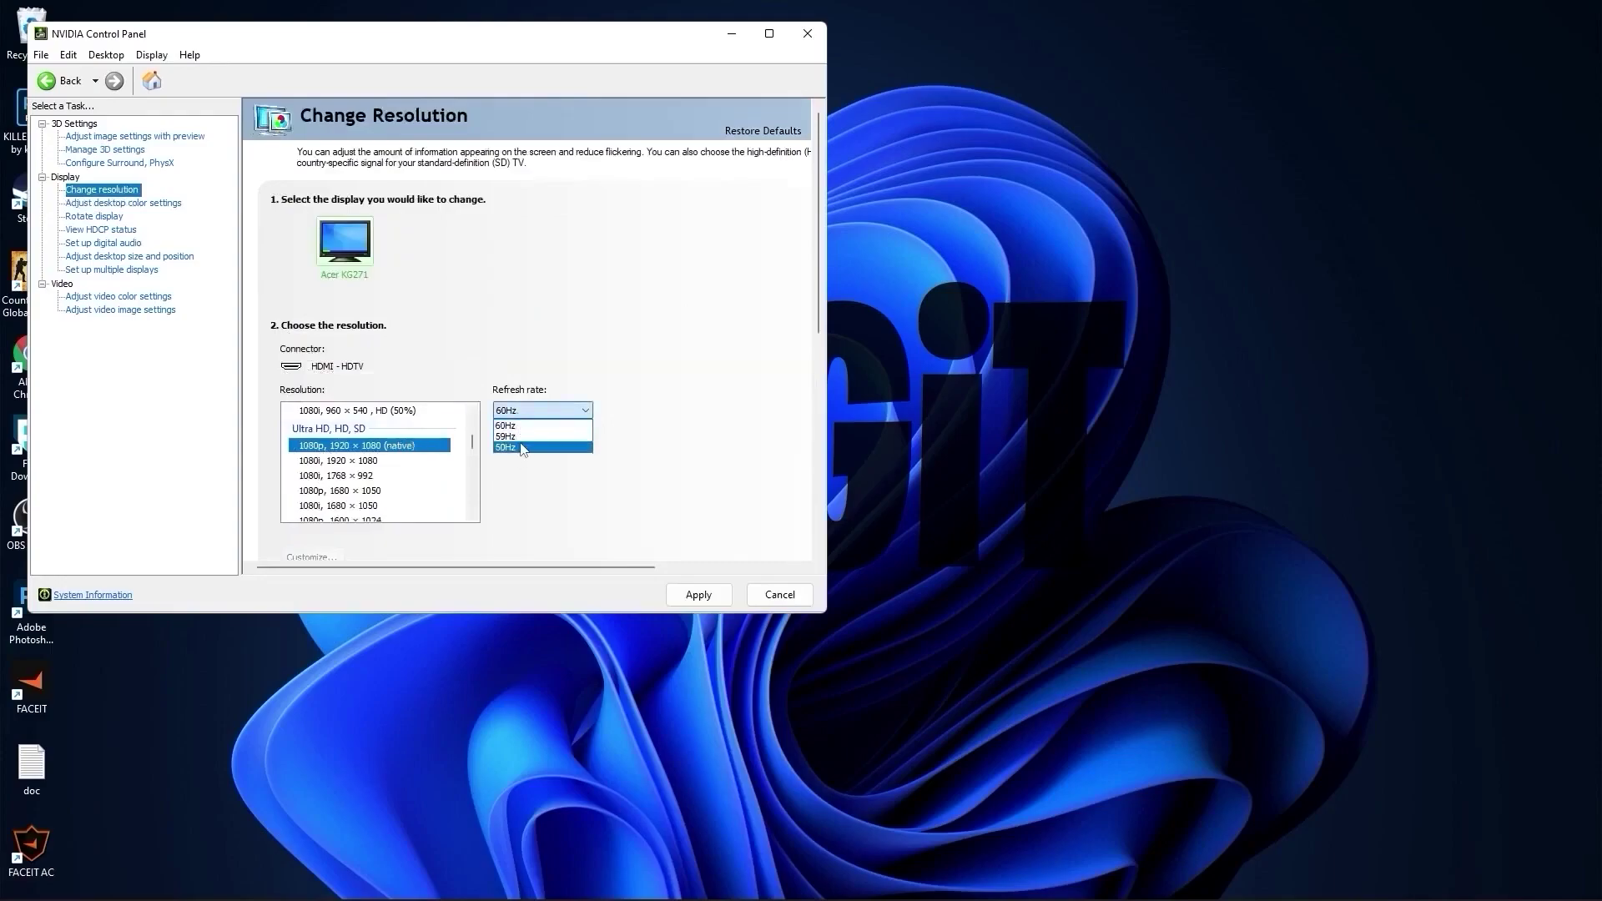
click(513, 423)
scroll(395, 473, down, 5)
scroll(395, 473, down, 5)
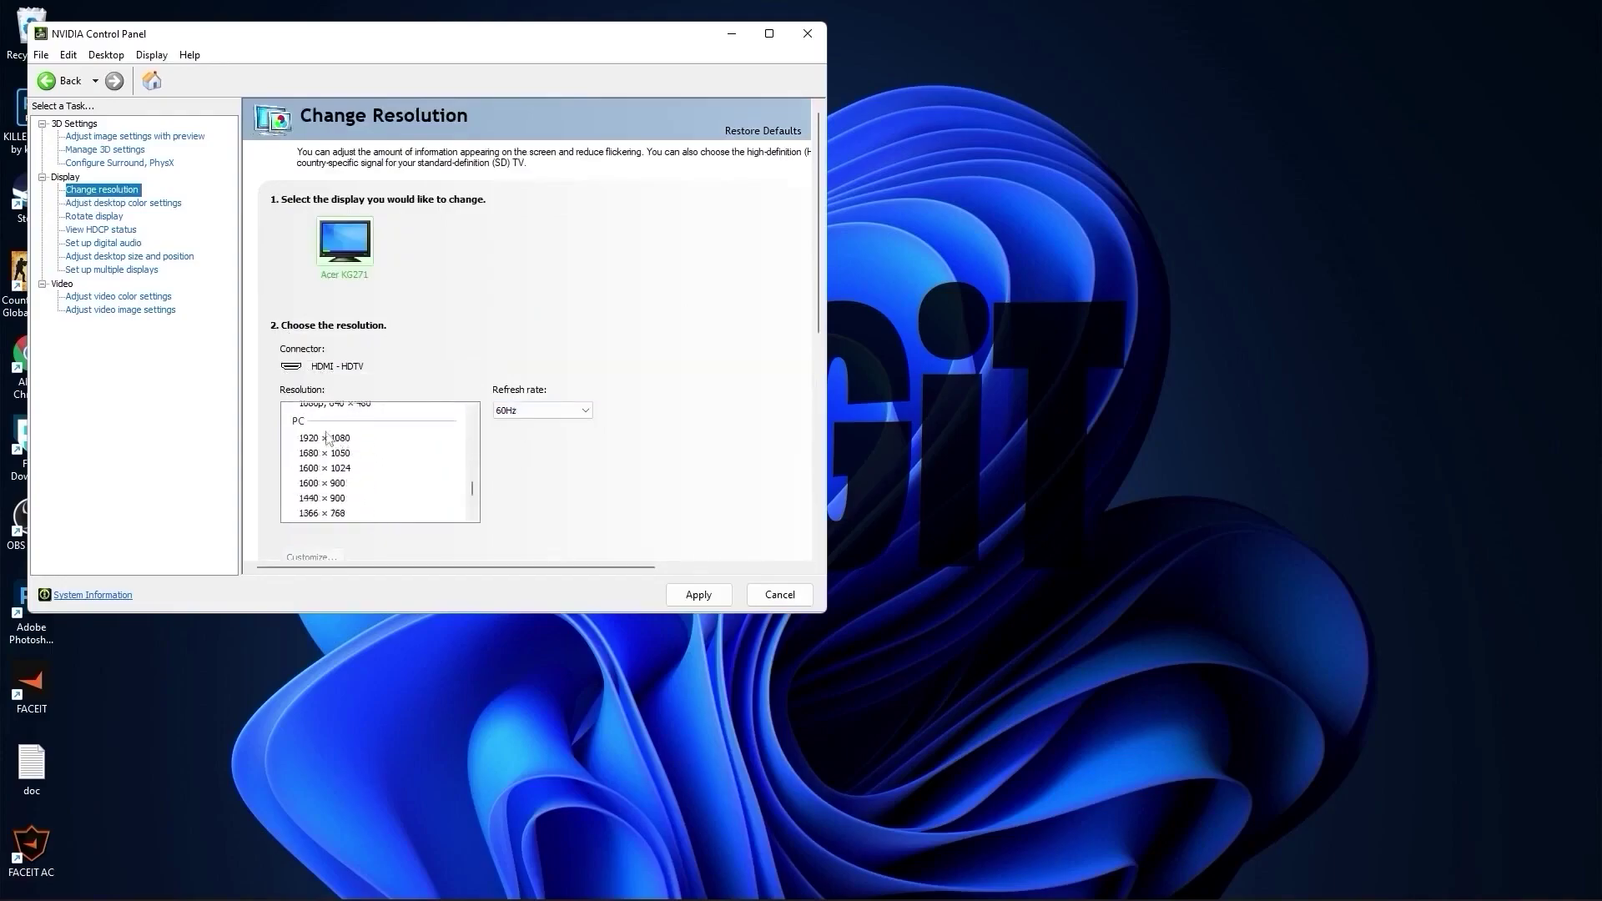
click(354, 440)
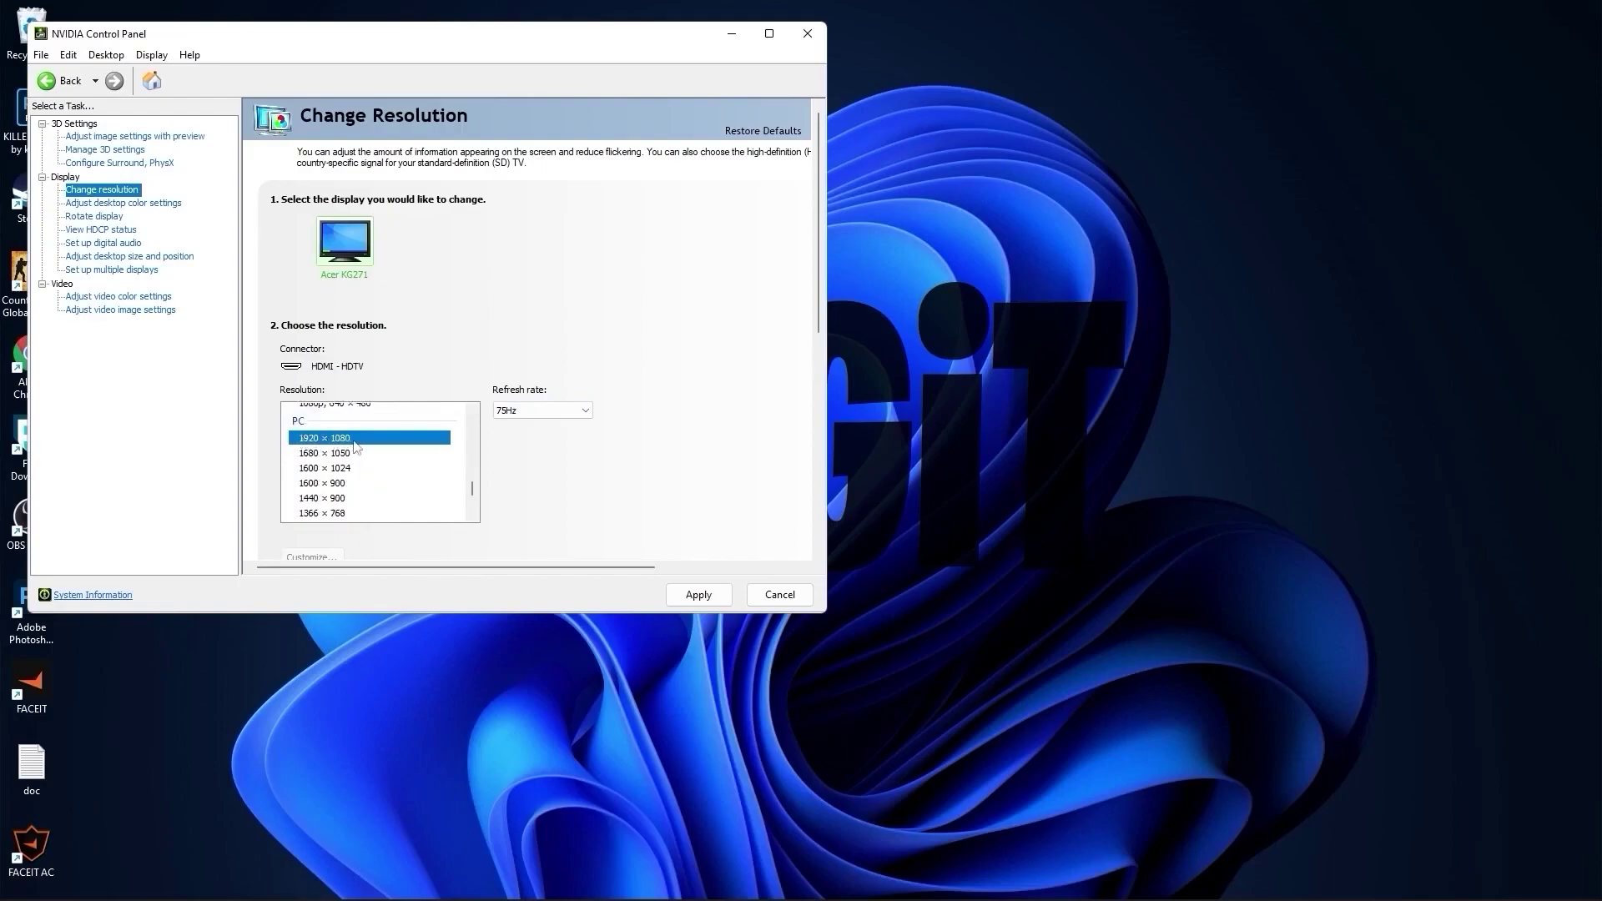
click(517, 411)
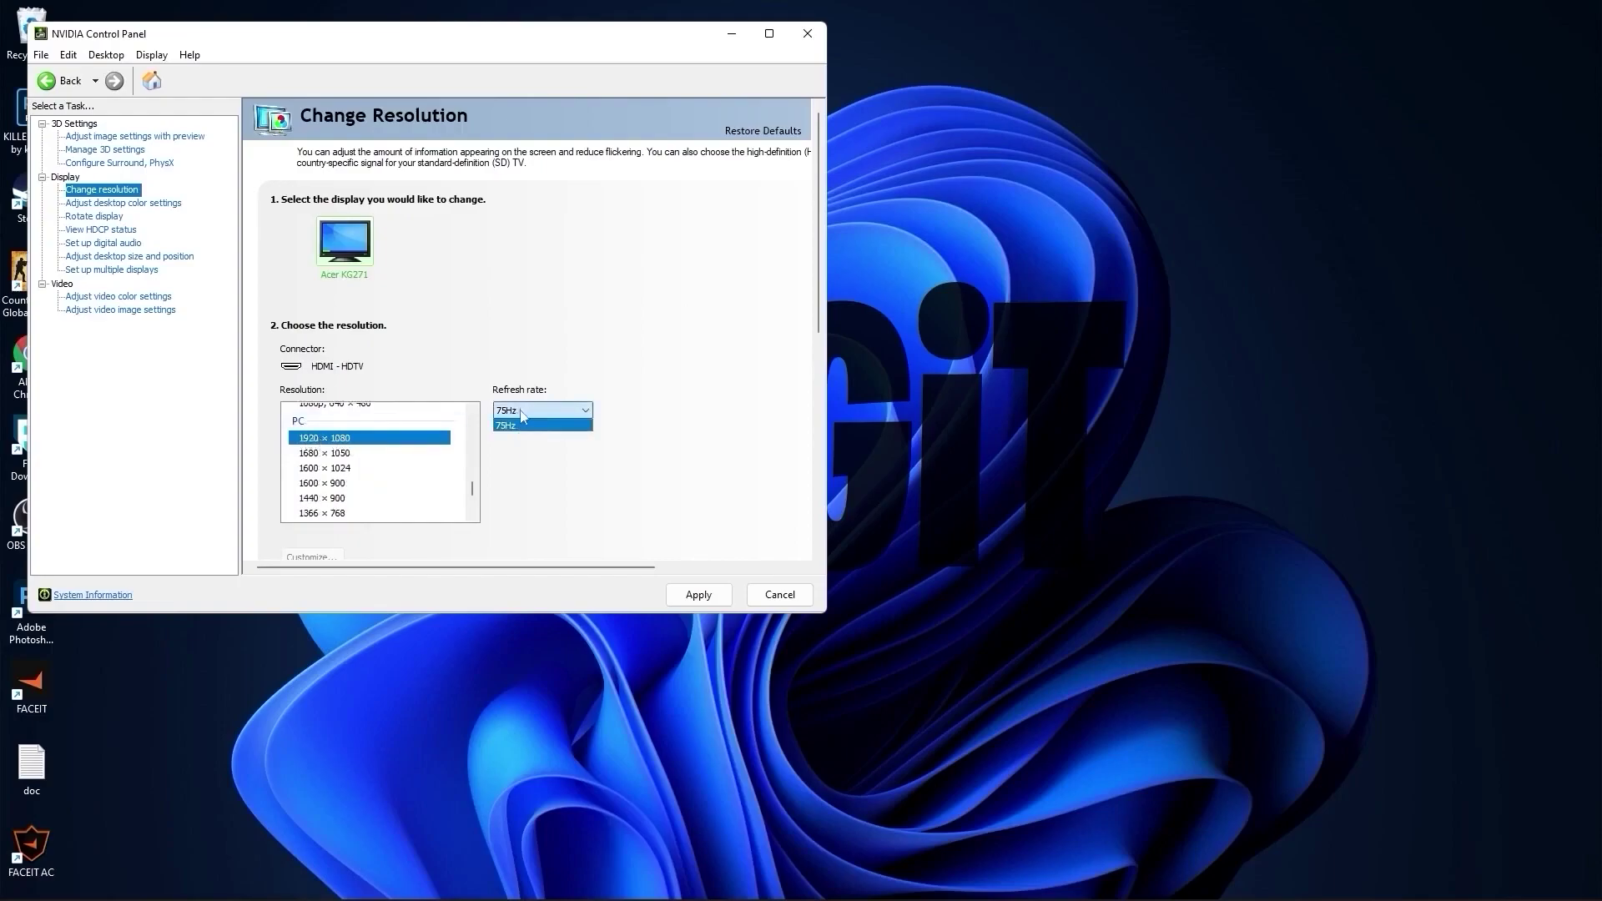
click(521, 411)
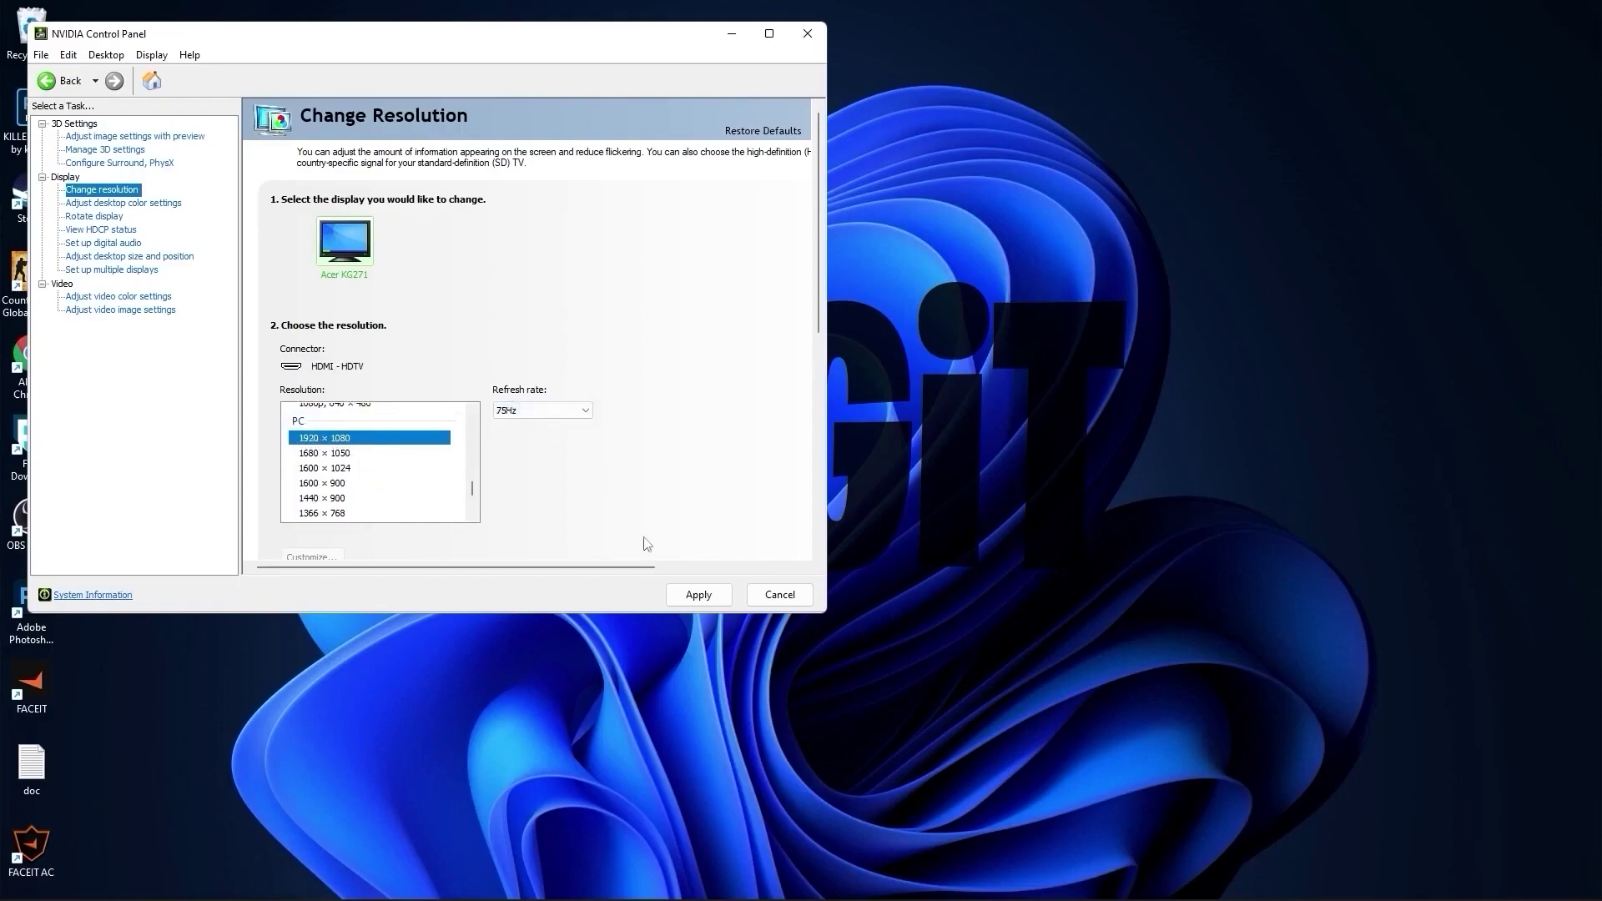
click(693, 596)
click(485, 358)
Step: Lower digital vibrance to 67%, apply it, and close NVIDIA Control Panel
click(117, 204)
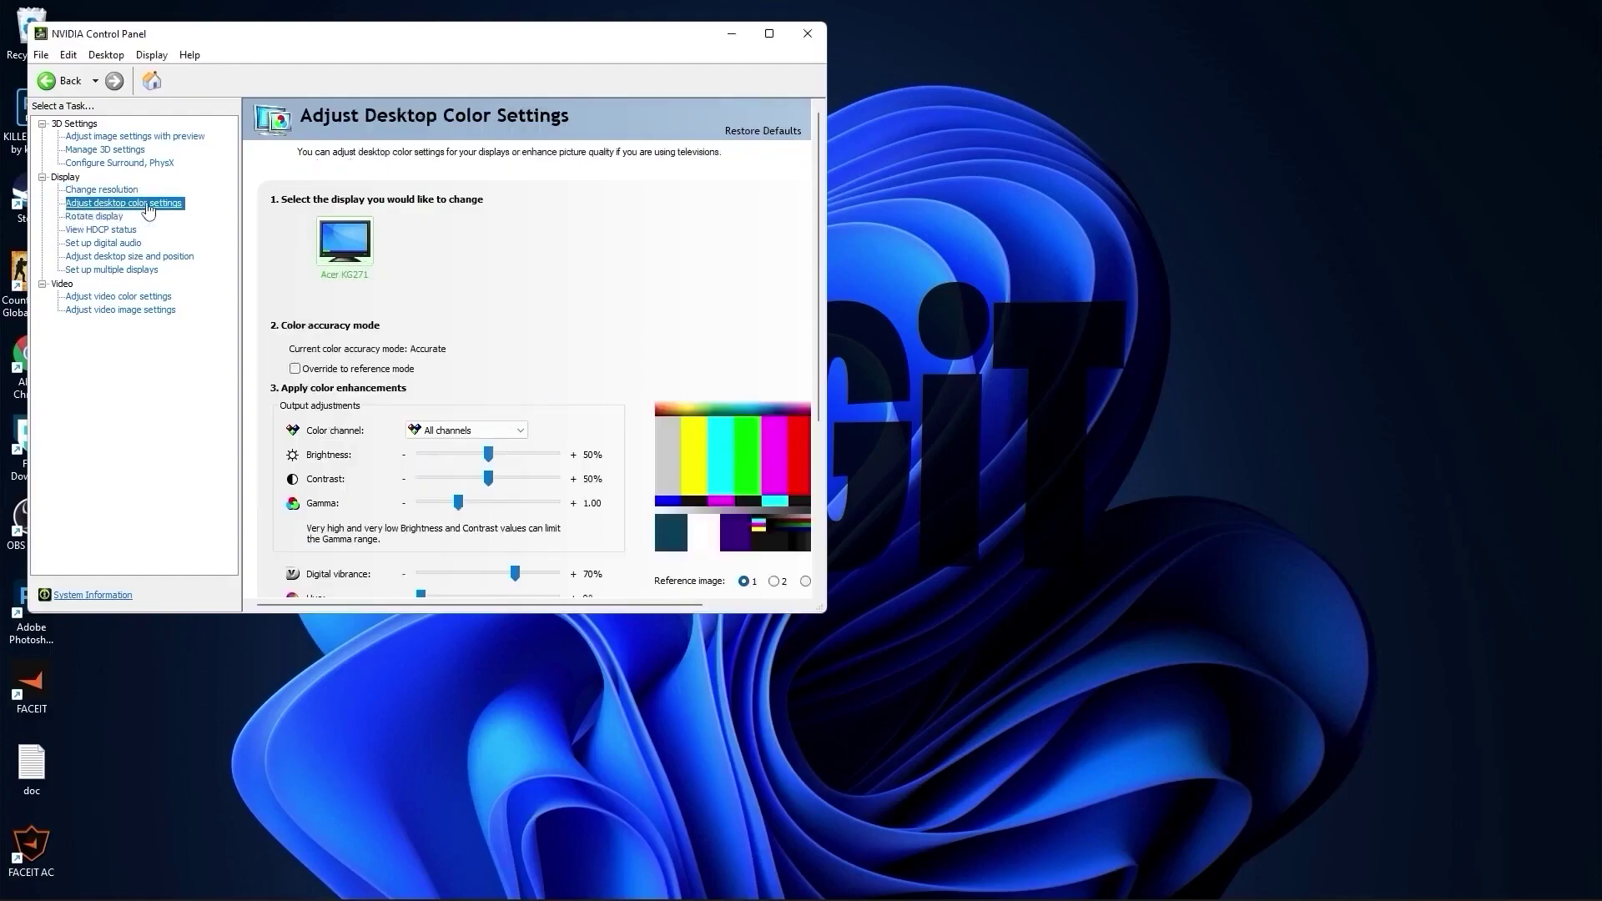
scroll(281, 478, down, 3)
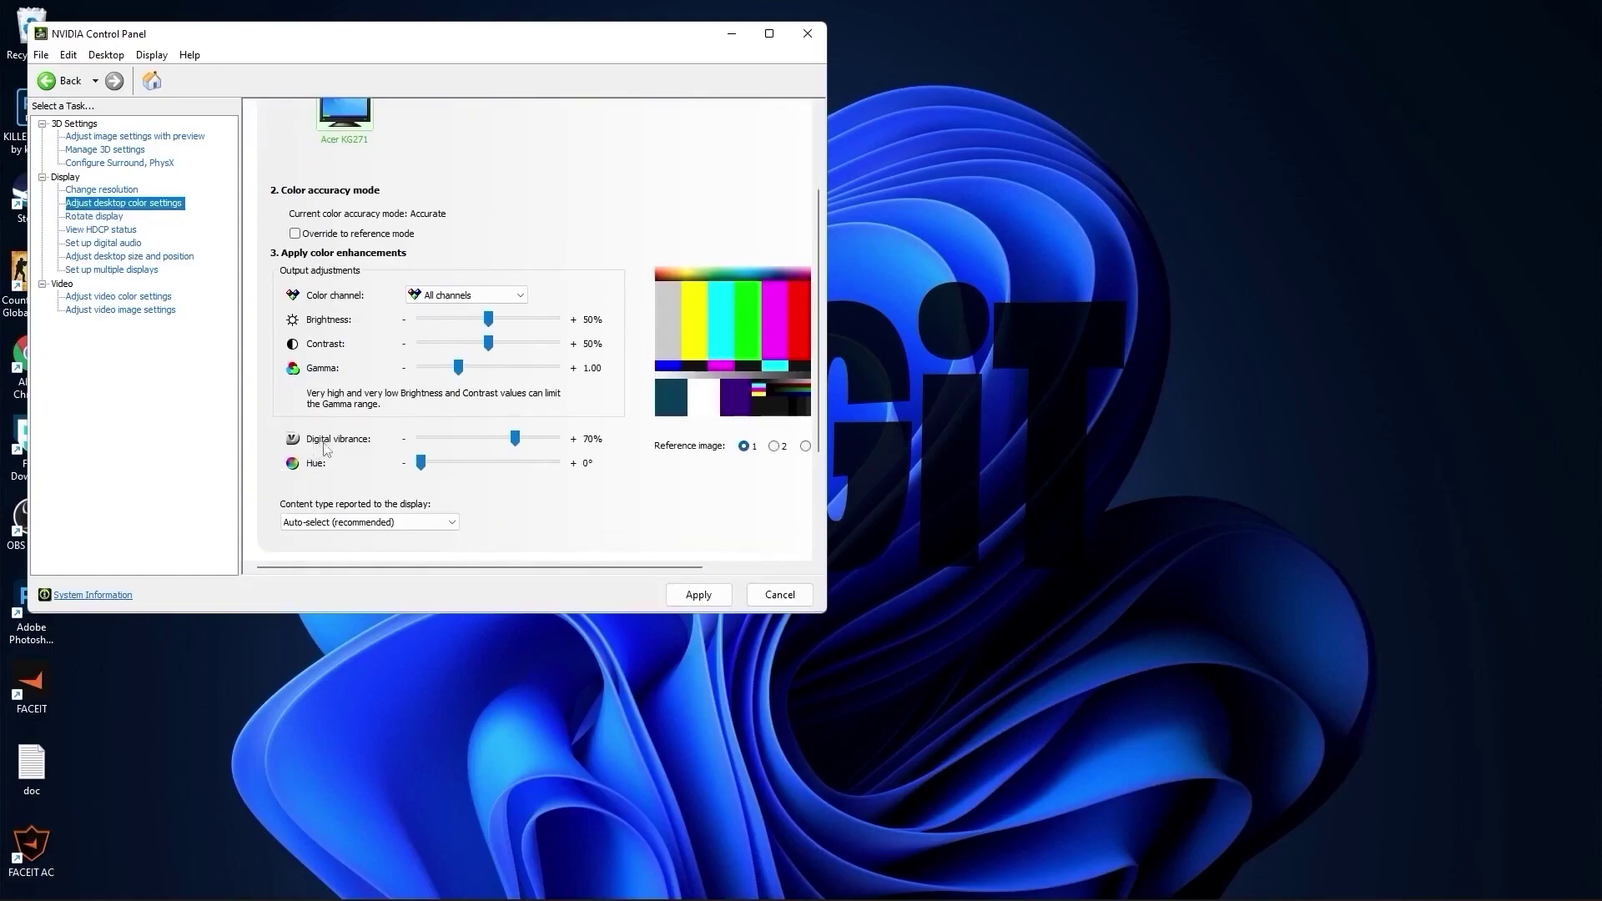
drag(516, 441, 520, 445)
click(698, 594)
click(807, 33)
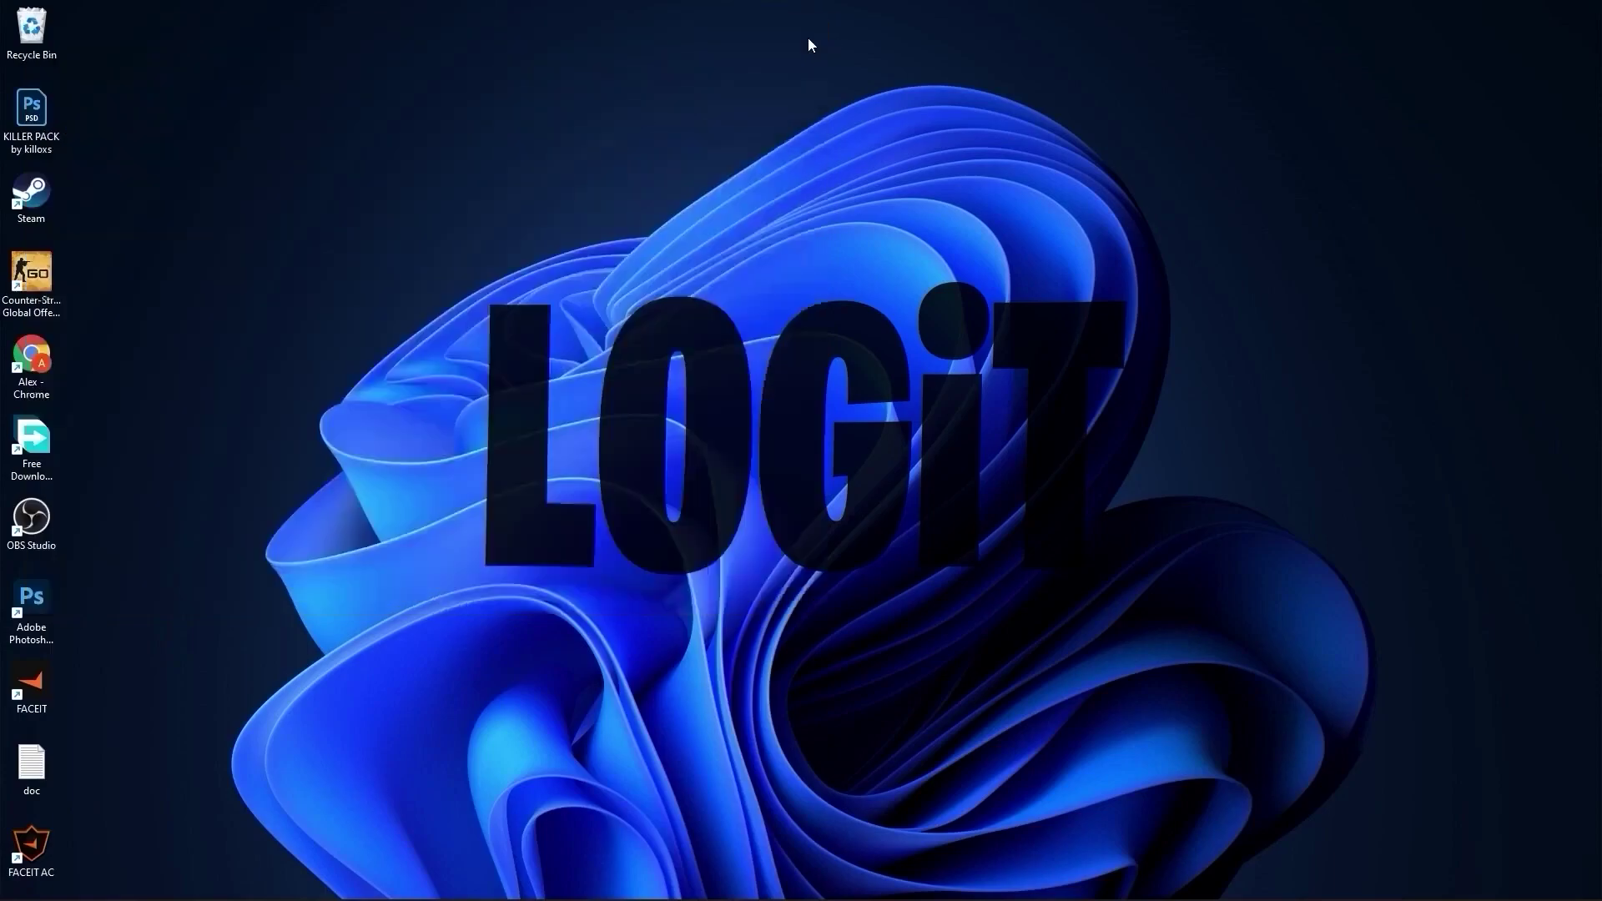
Step: From Choose a power plan, create a High performance-based plan named LOGiT
click(661, 881)
text(choose a power plan)
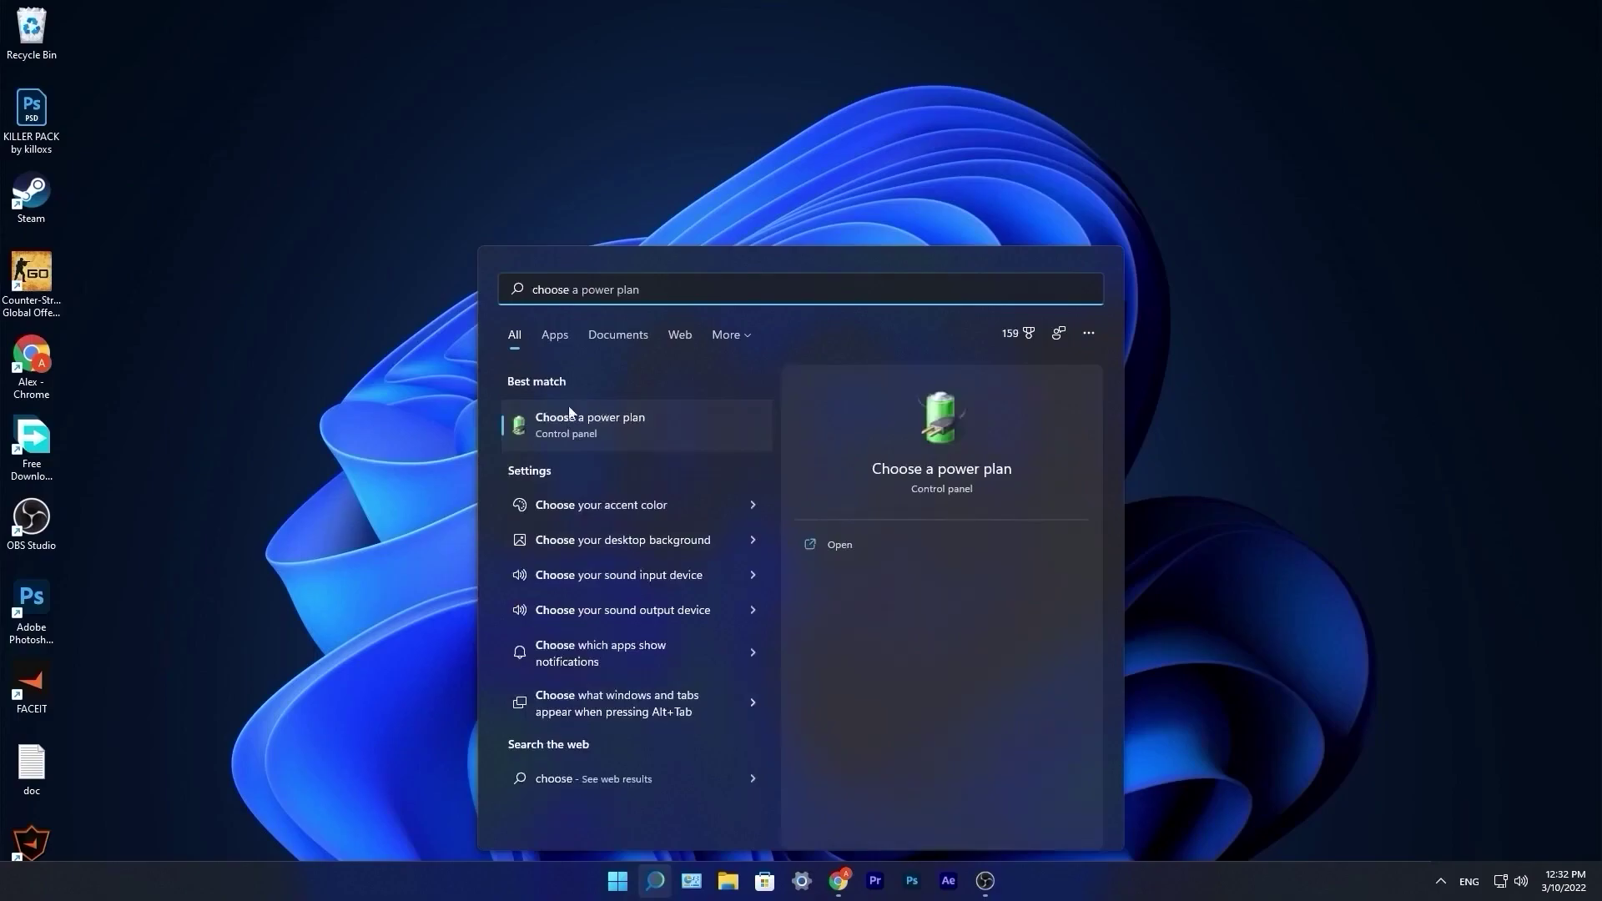
click(597, 424)
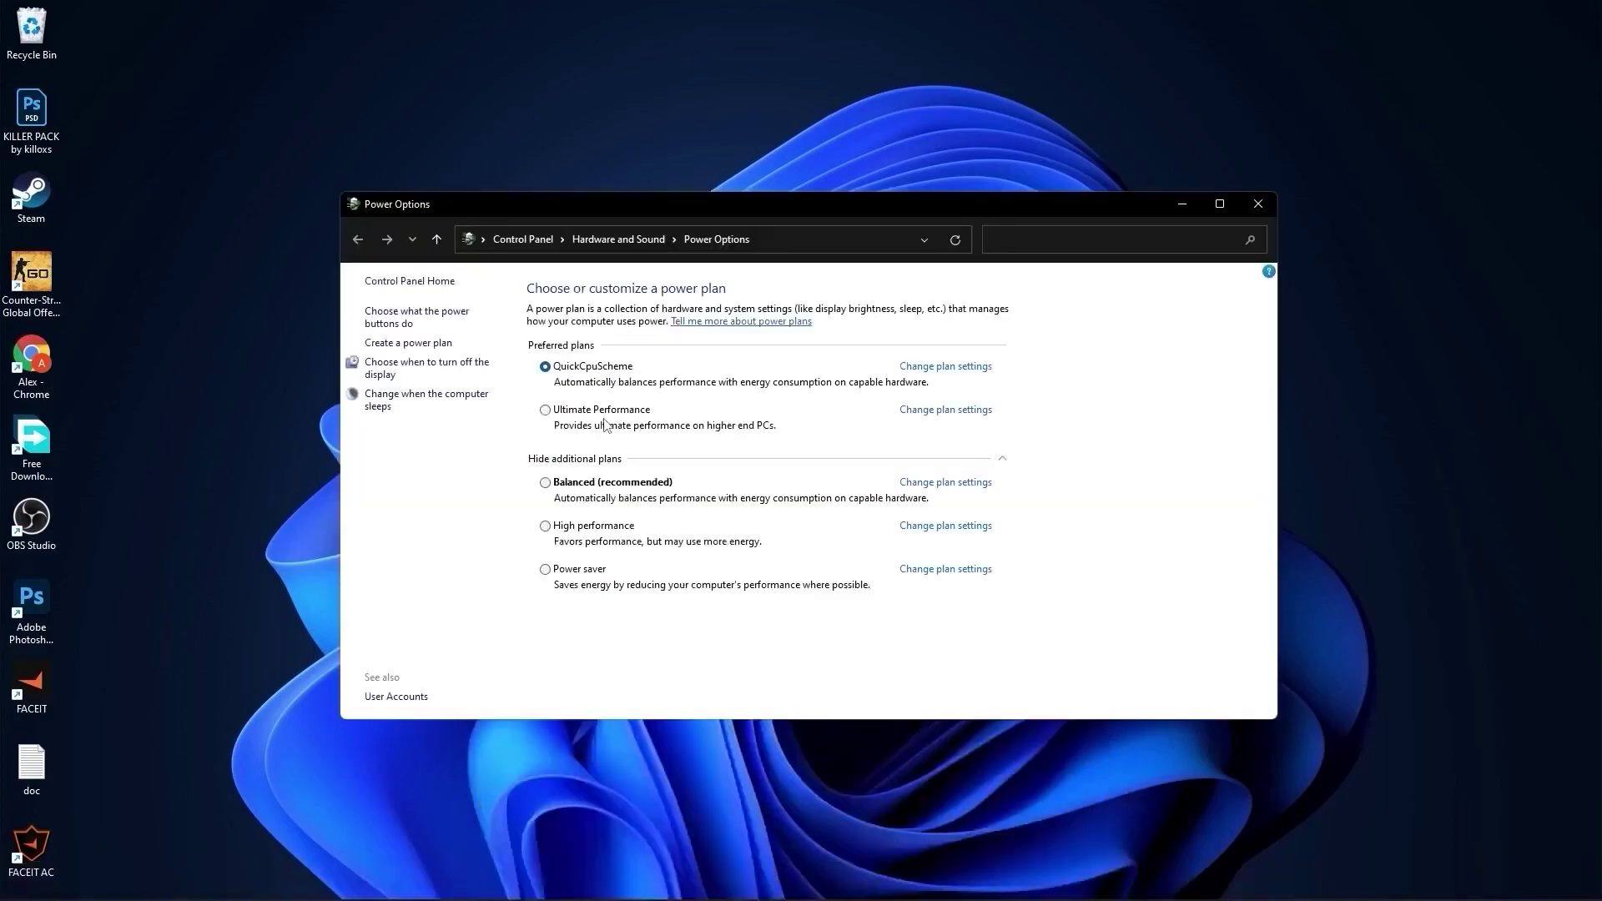
click(371, 344)
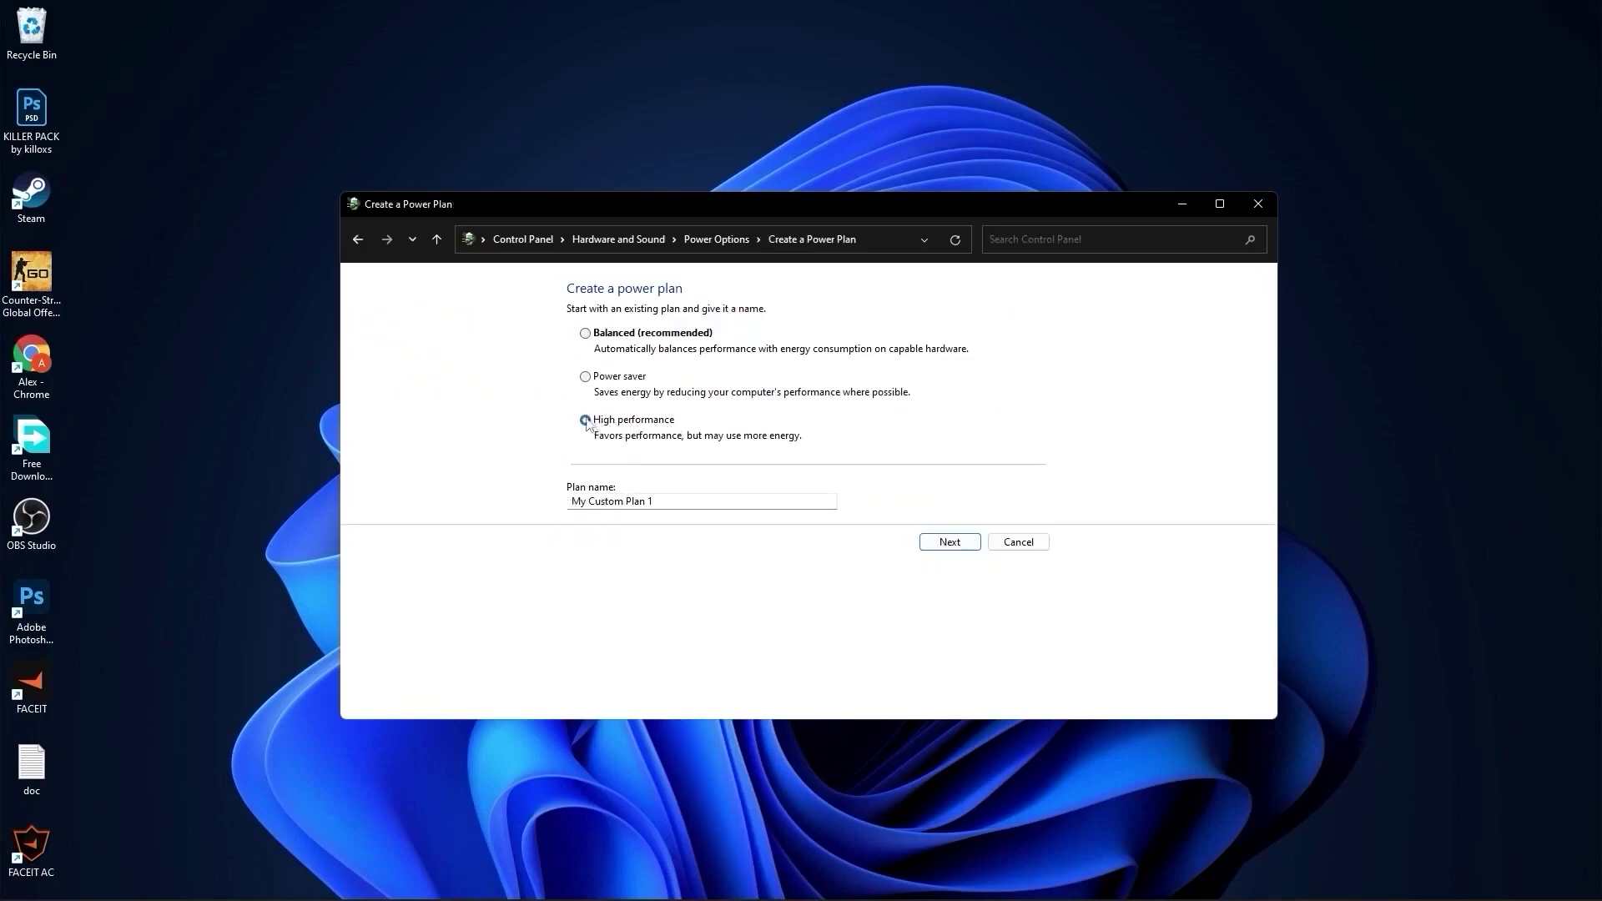
drag(571, 502, 700, 513)
text(LOGiT)
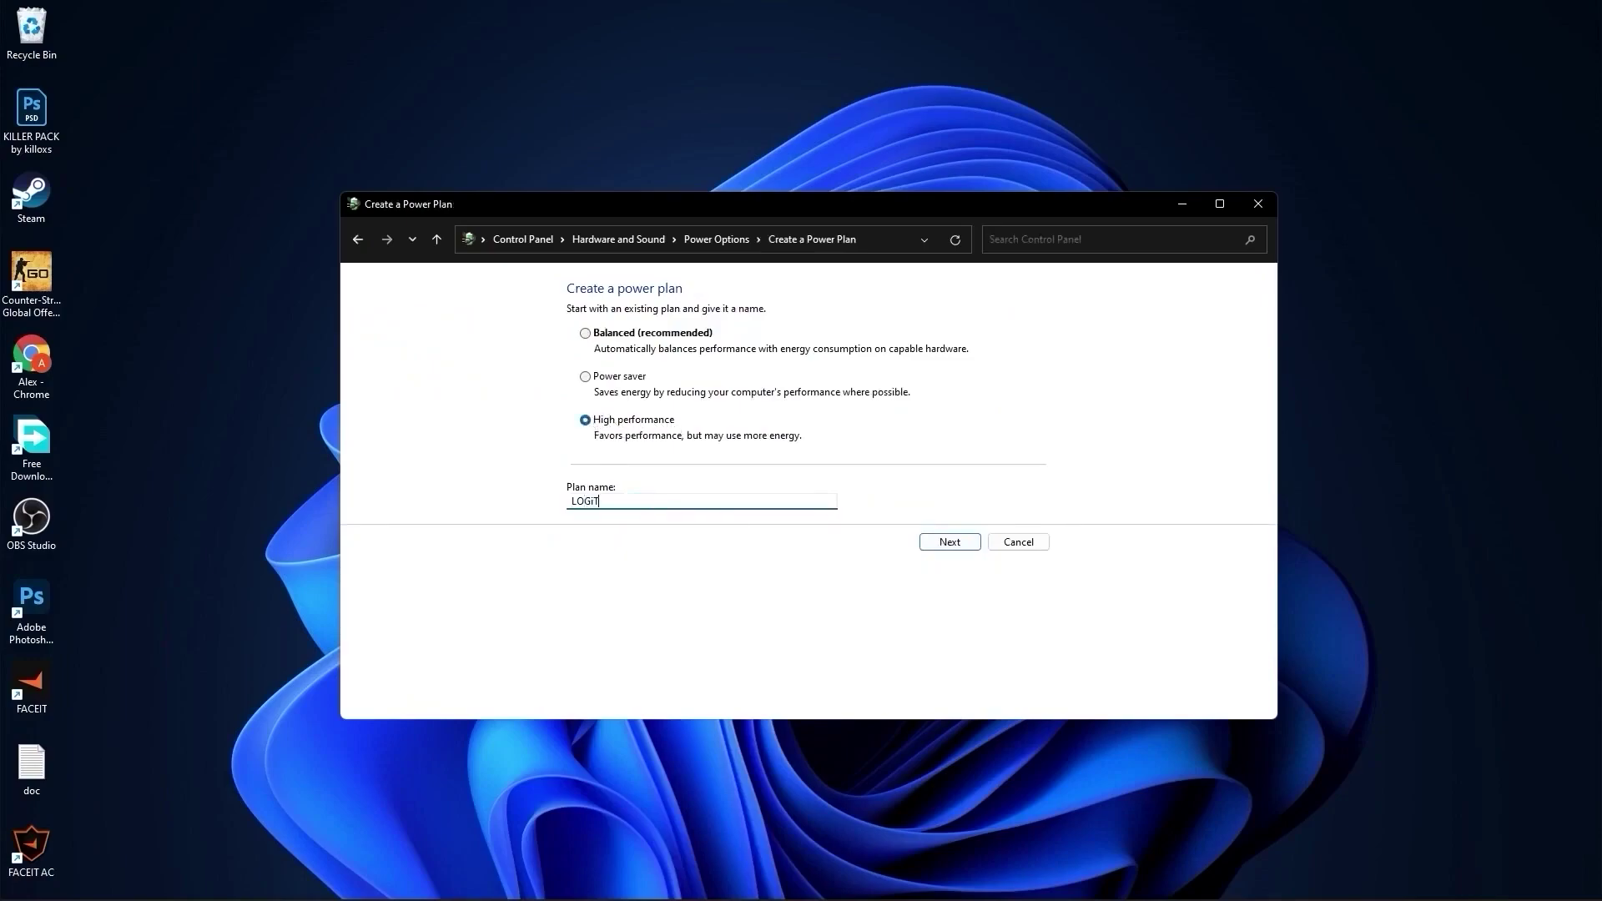
click(954, 542)
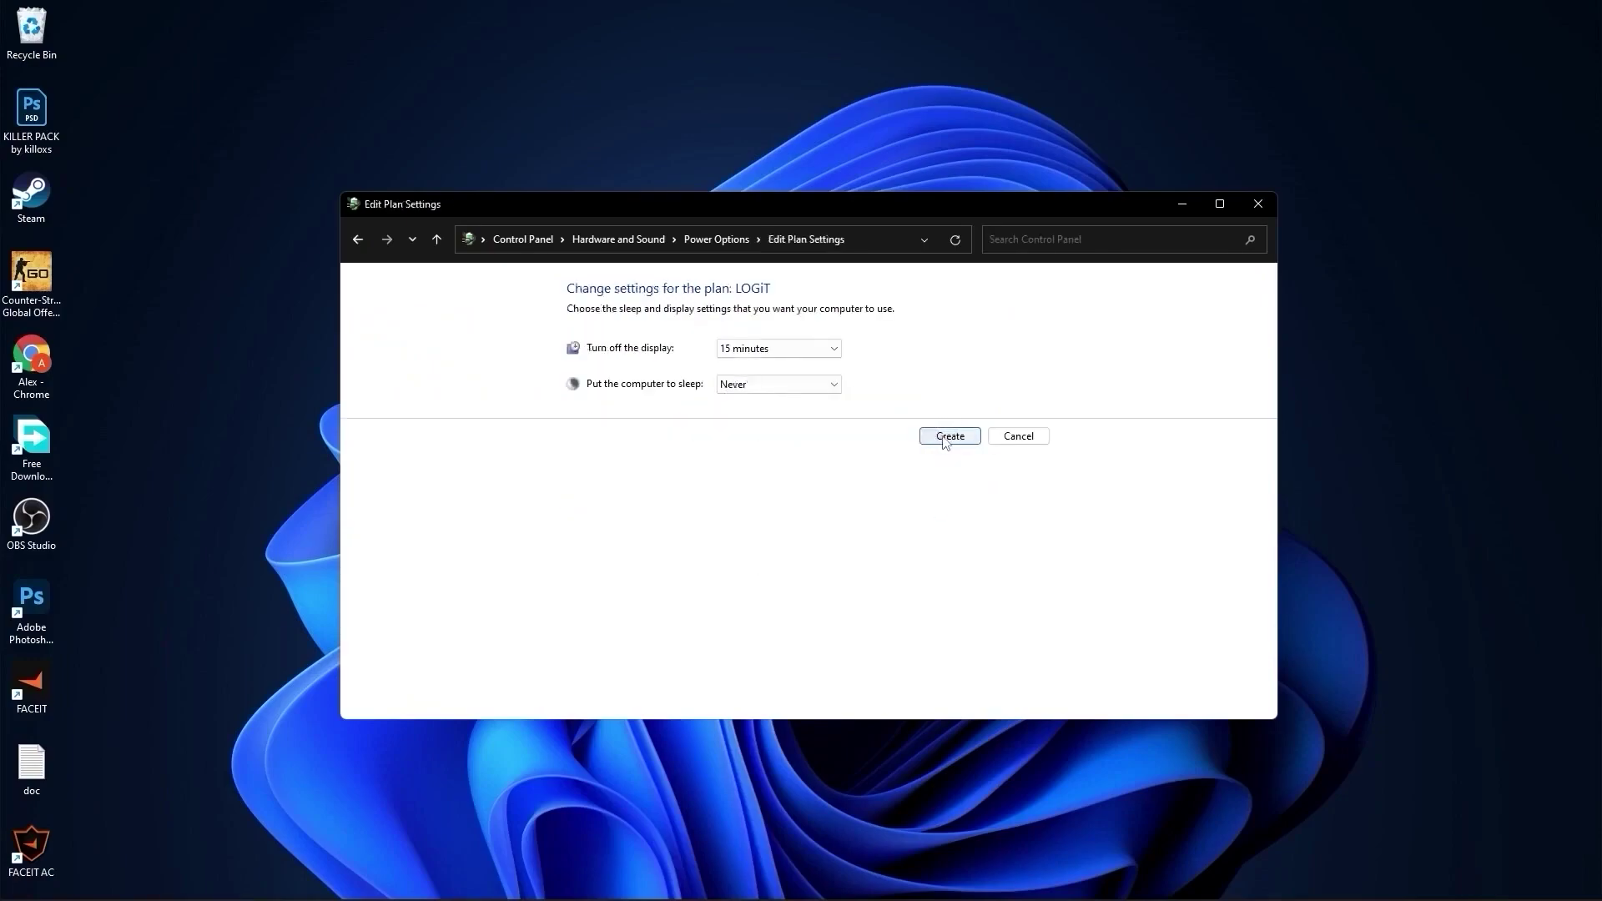
click(950, 436)
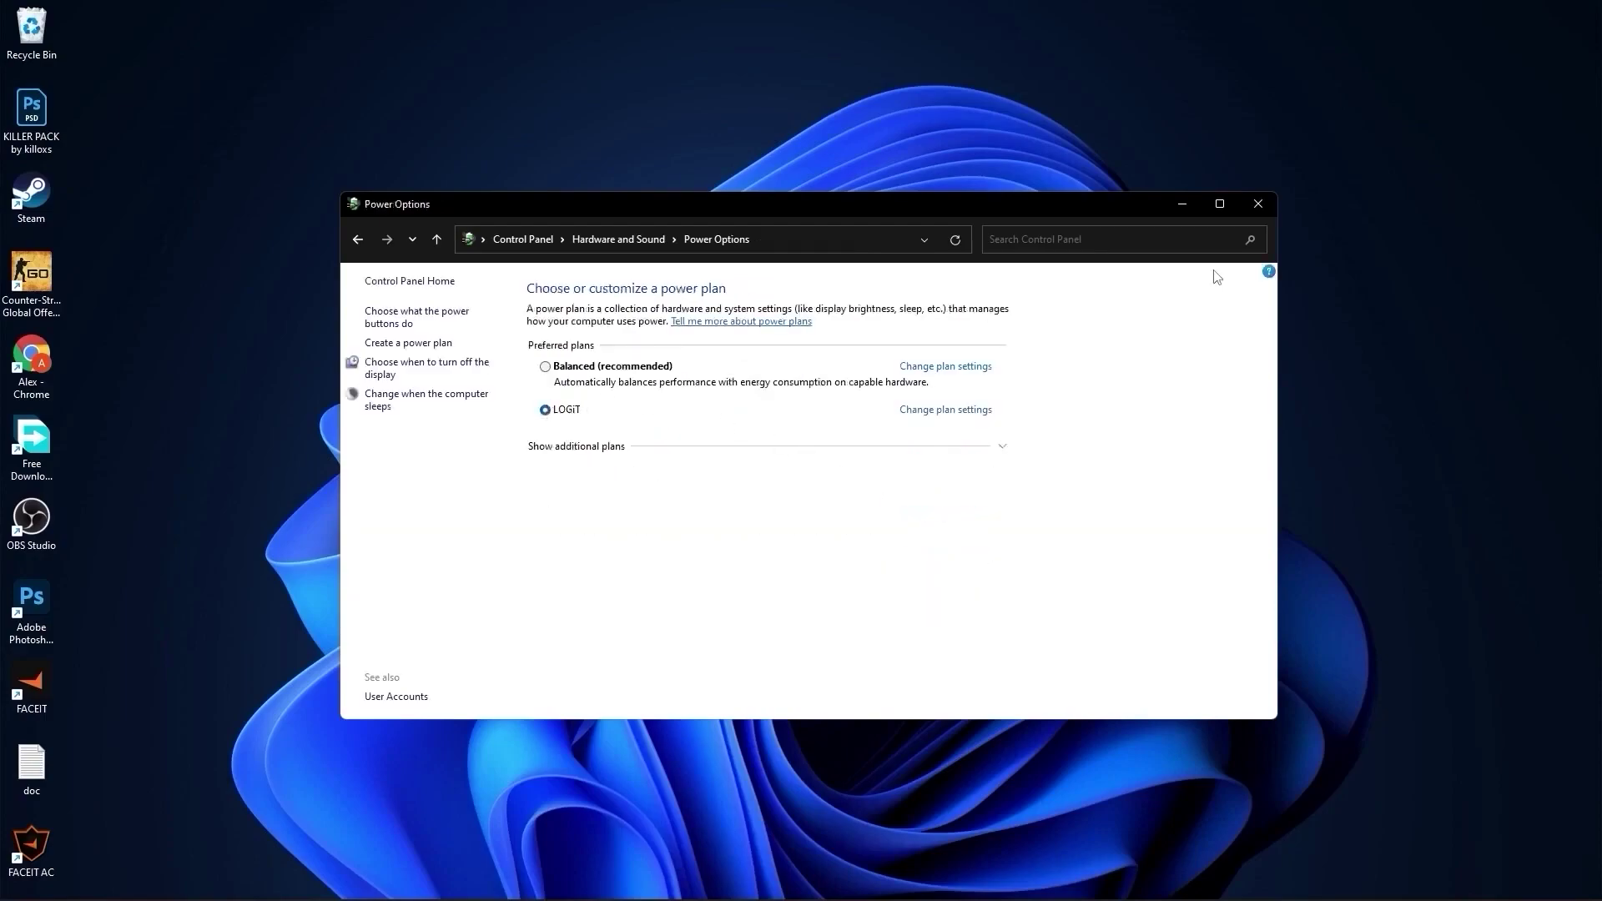
Step: Download the 64-bit Quick CPU installer from coderbag's Quick CPU page, dismissing the ad
click(1257, 204)
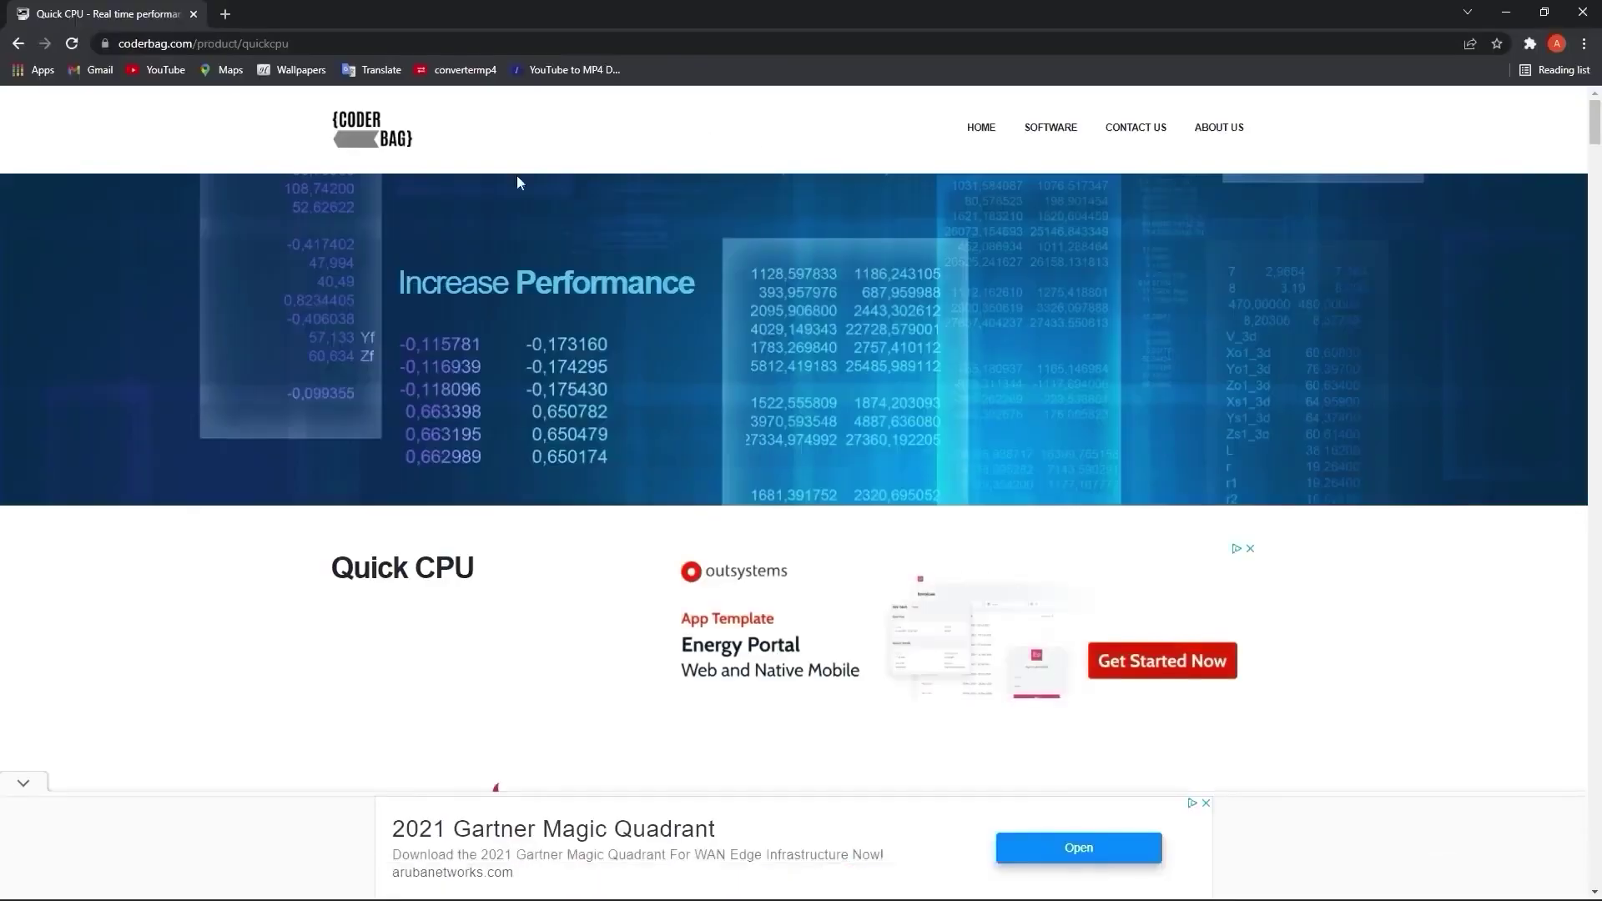
scroll(1013, 568, down, 10)
scroll(1013, 568, down, 20)
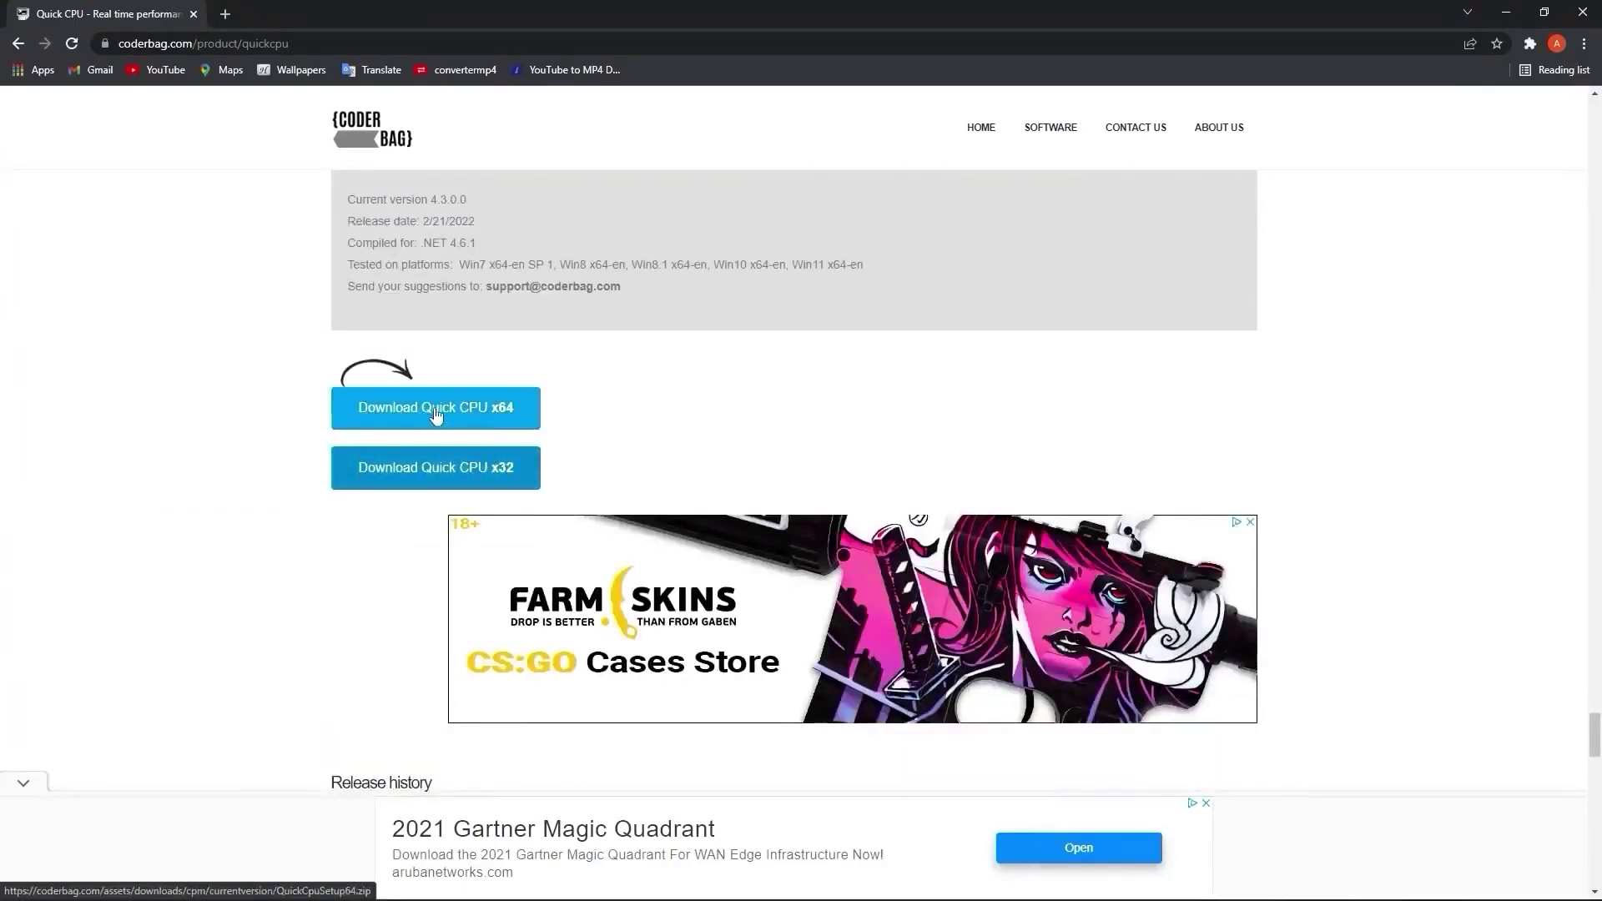
click(438, 412)
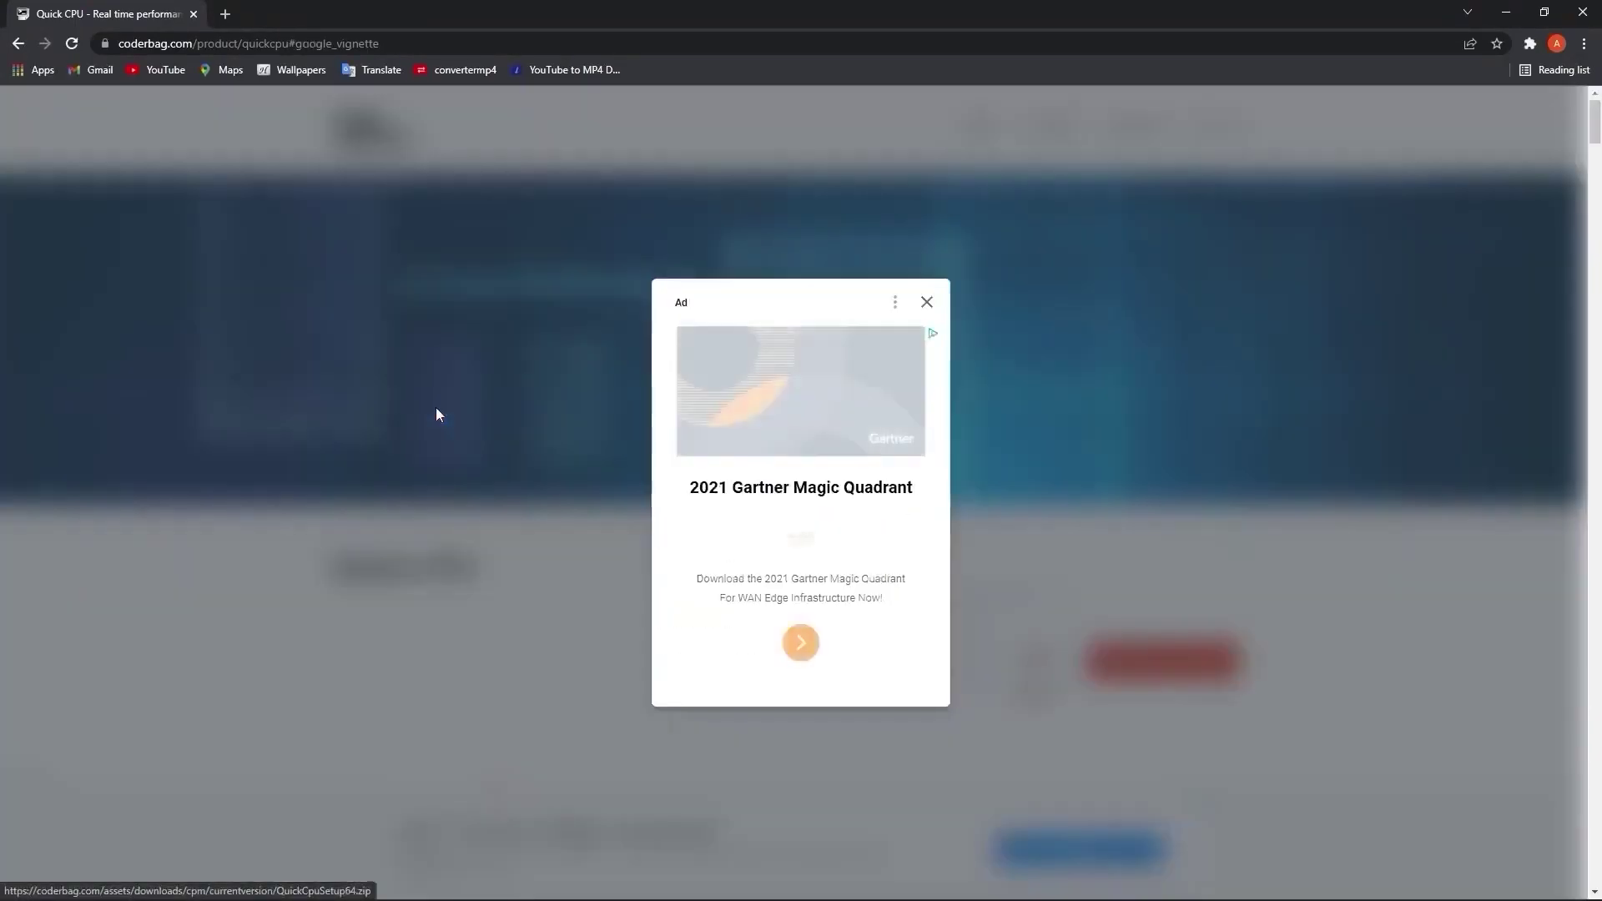
click(927, 302)
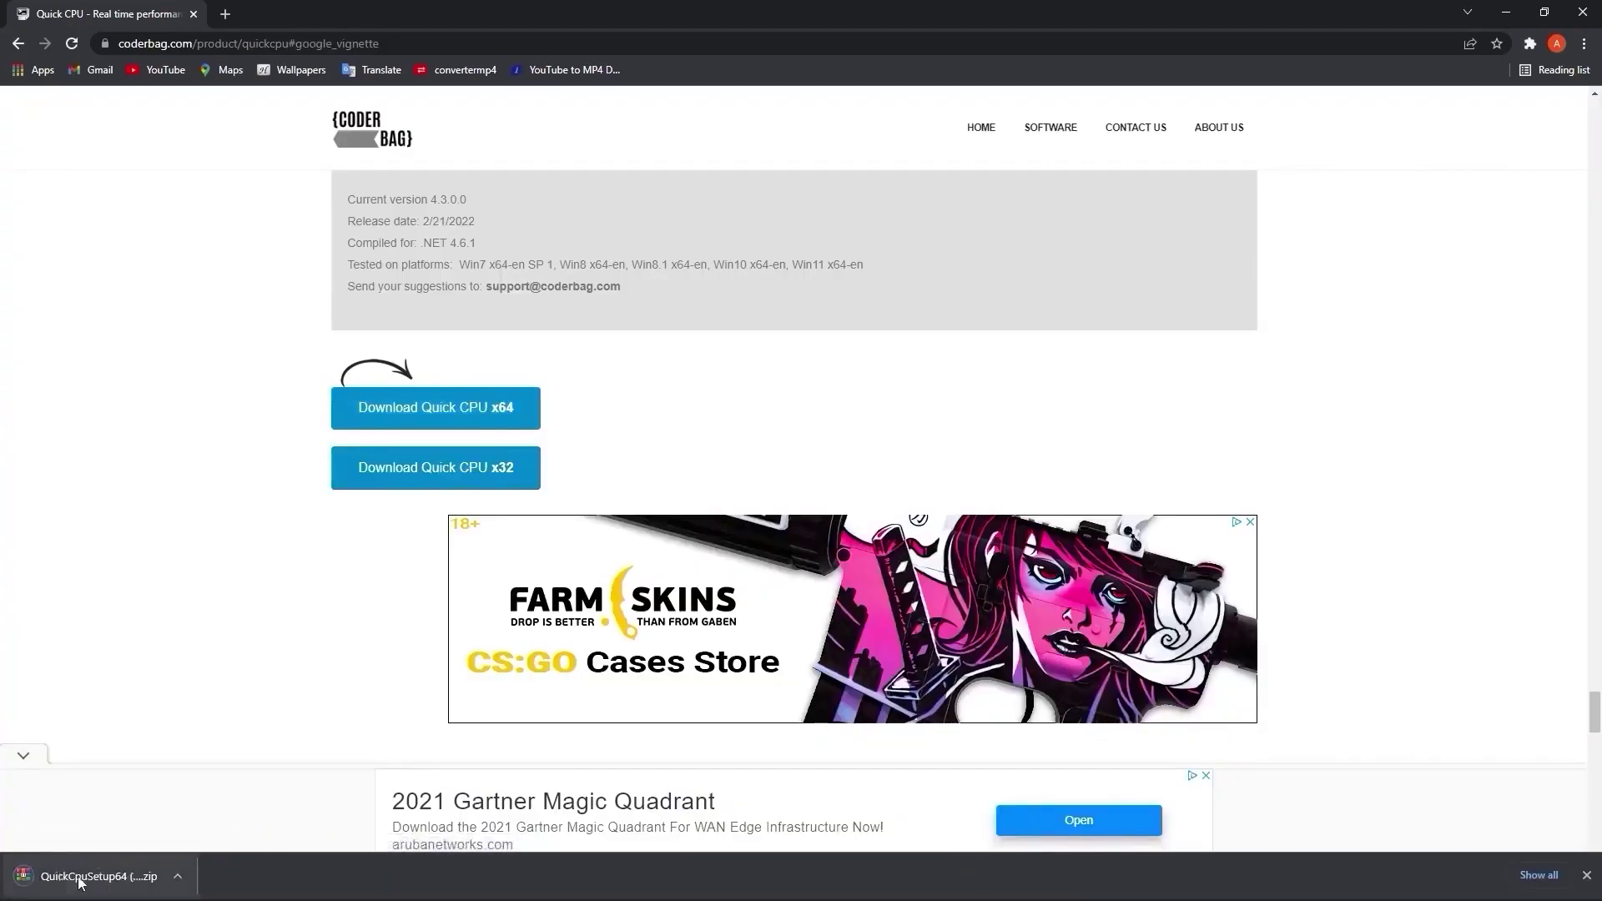
Step: Open the downloaded QuickCpuSetup64 zip and minimize Chrome
click(179, 878)
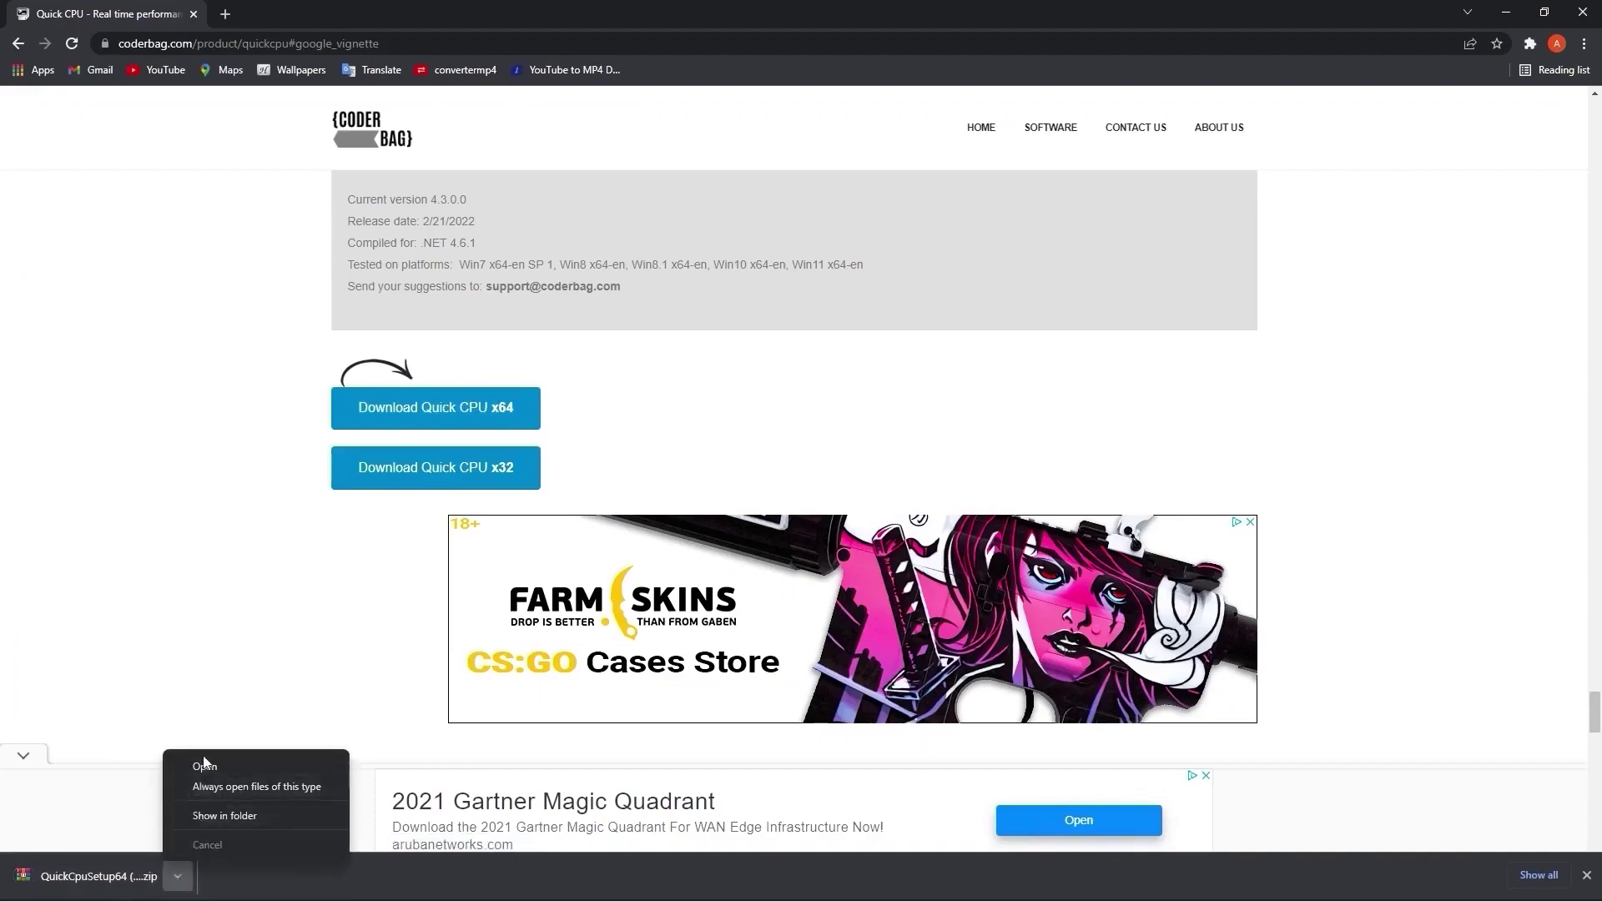
click(206, 762)
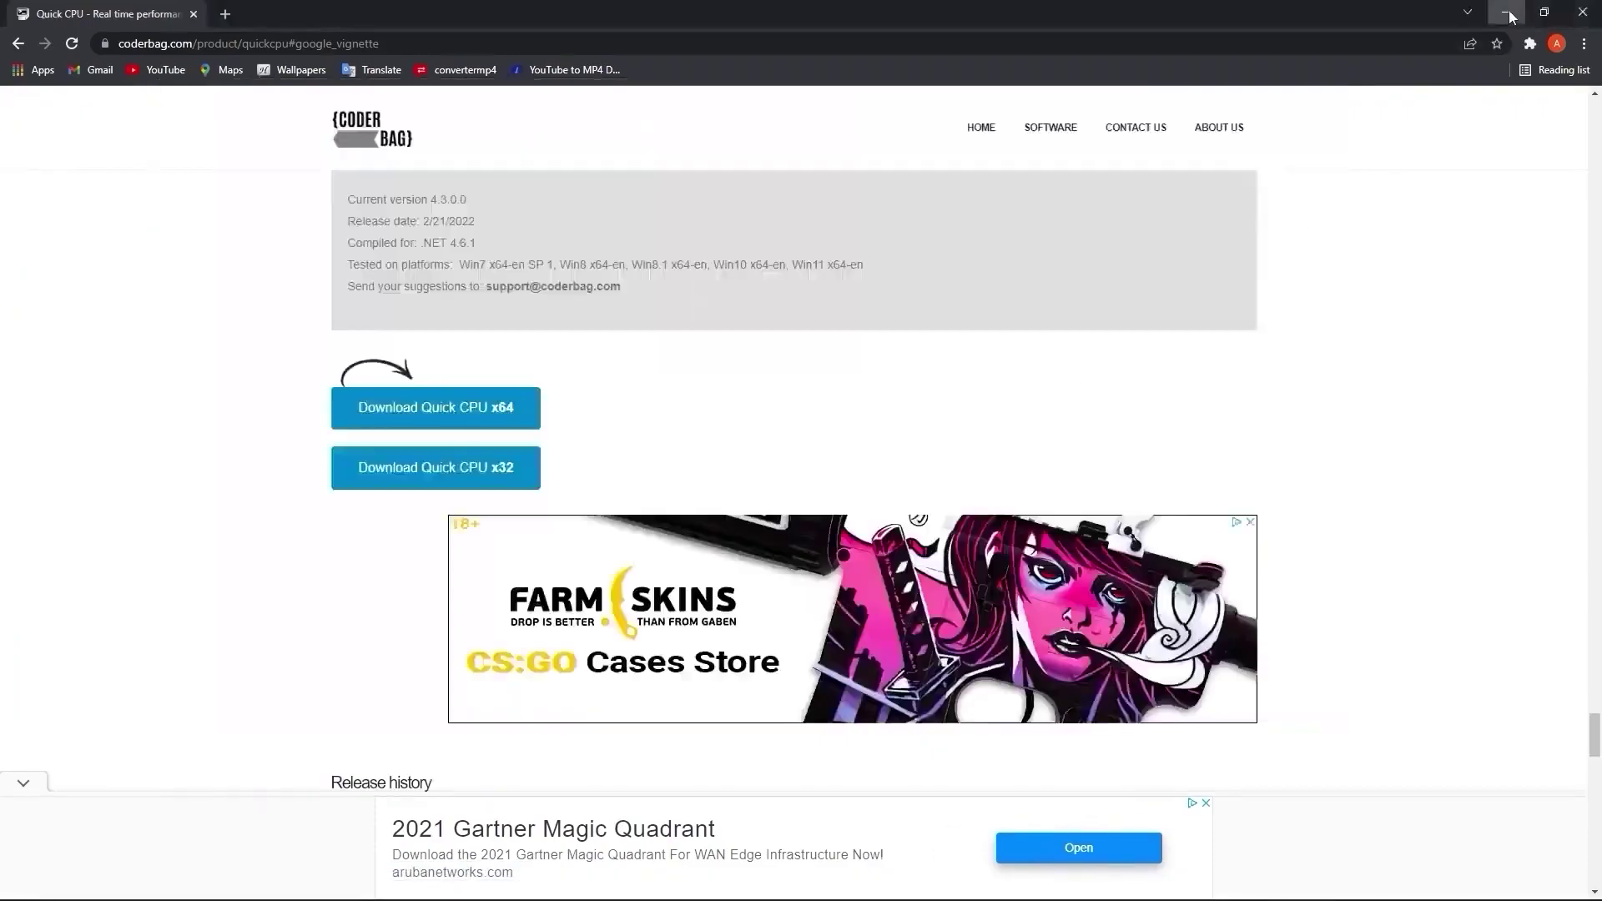
click(1509, 13)
Step: Launch QuickCpuSetup64 from the WinRAR archive and close the archive window
click(1120, 192)
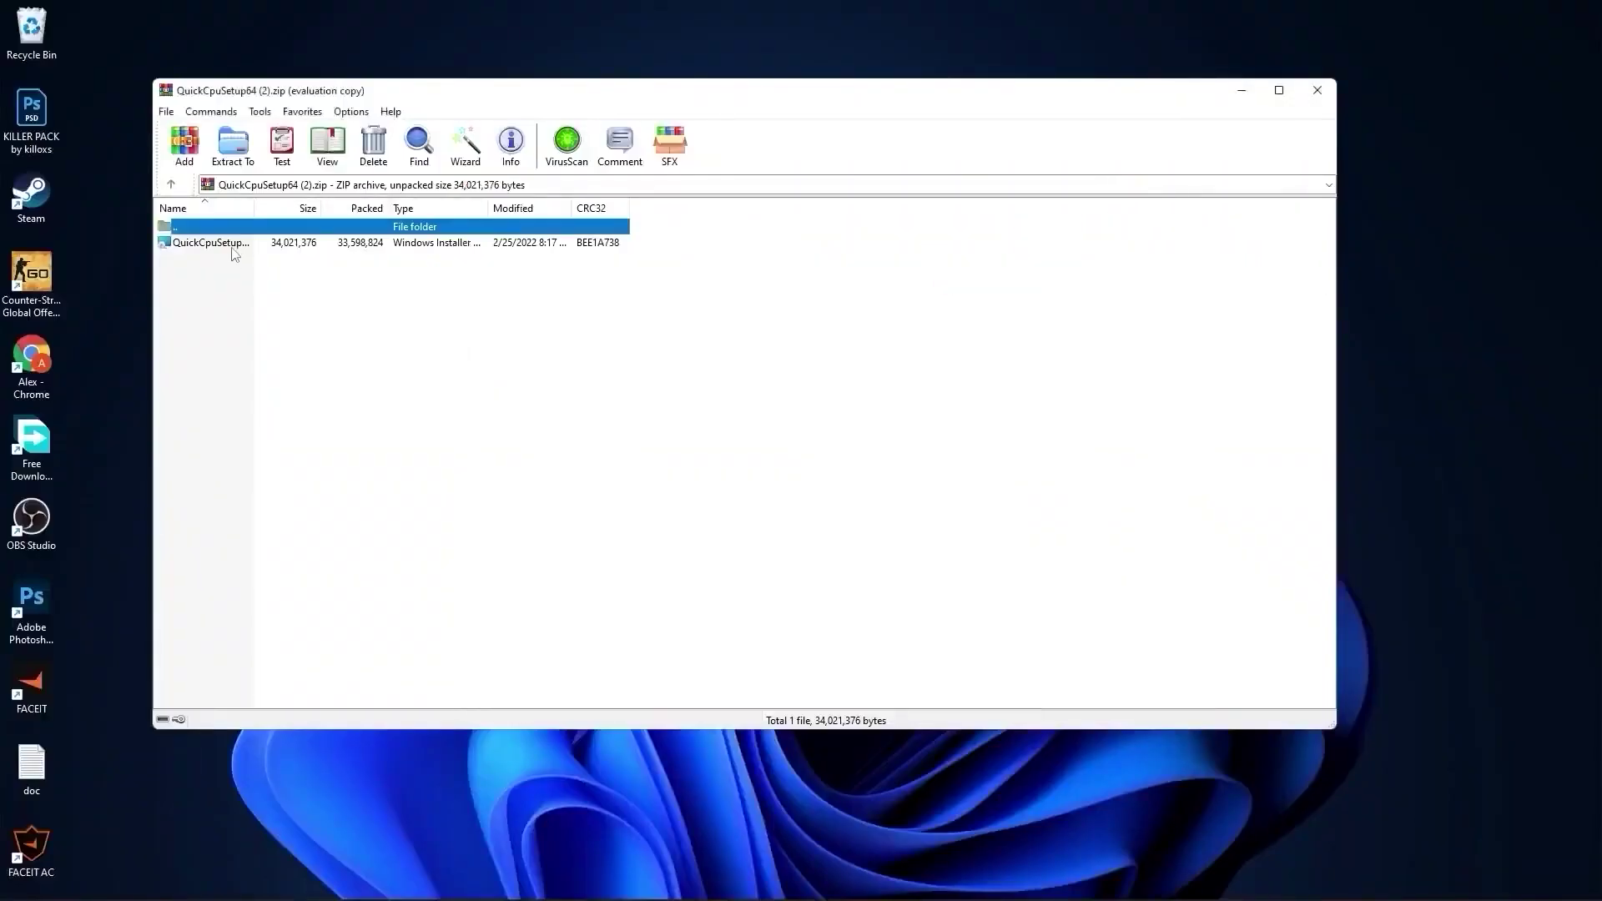
click(184, 244)
double_click(224, 244)
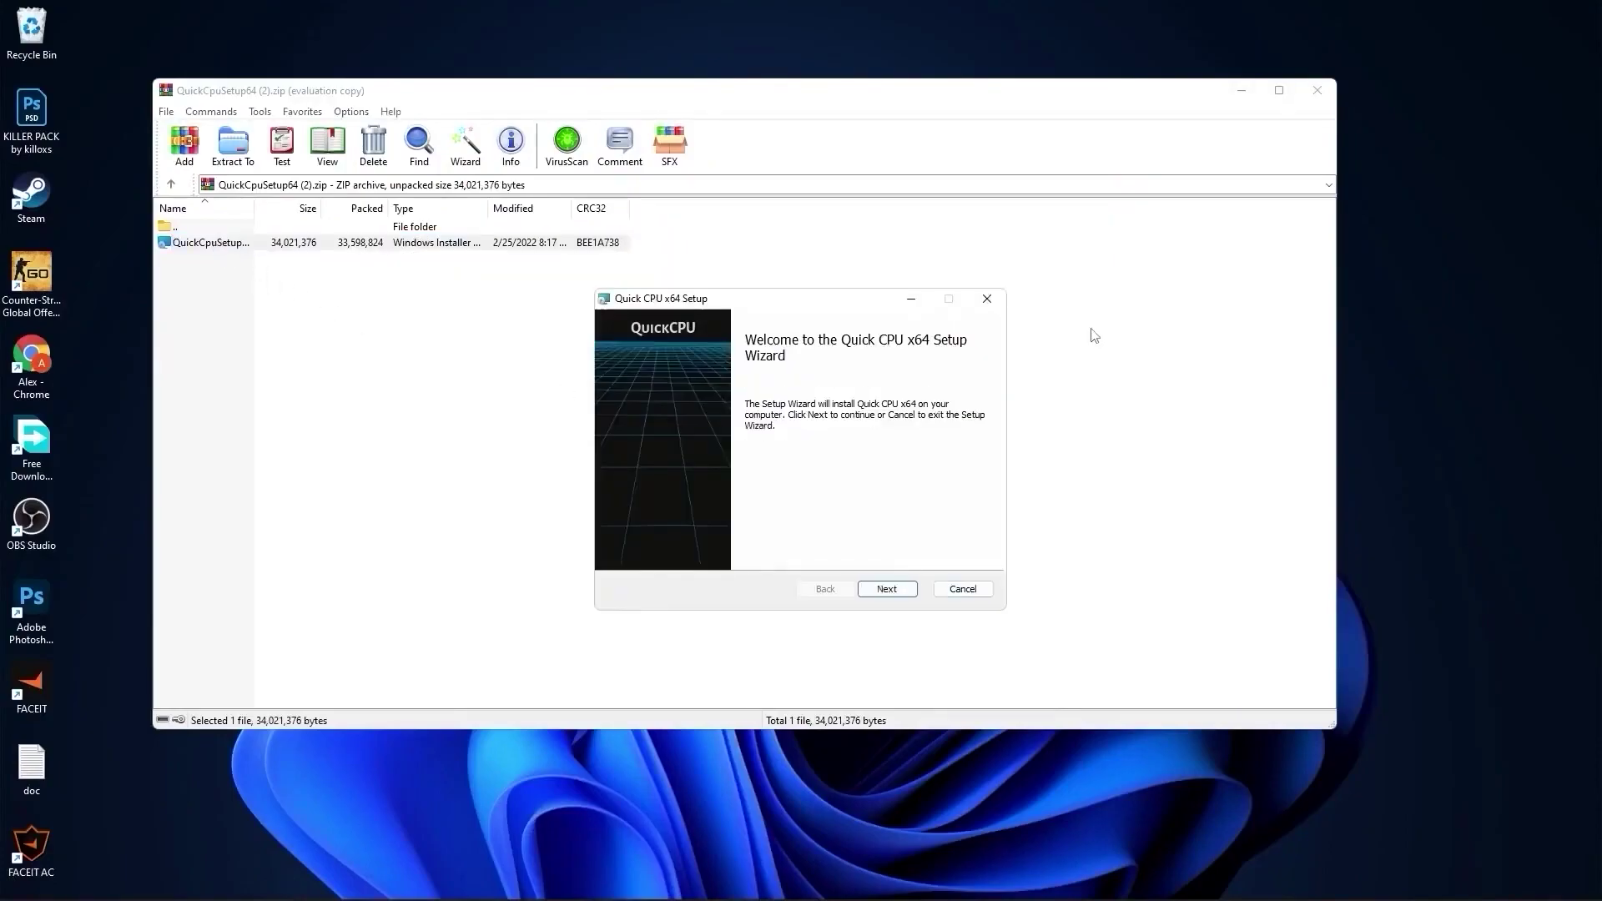
click(1317, 91)
Step: Accept the licence and install Quick CPU to C:\Program Files\QuickCPU\, then launch it
click(887, 589)
click(624, 551)
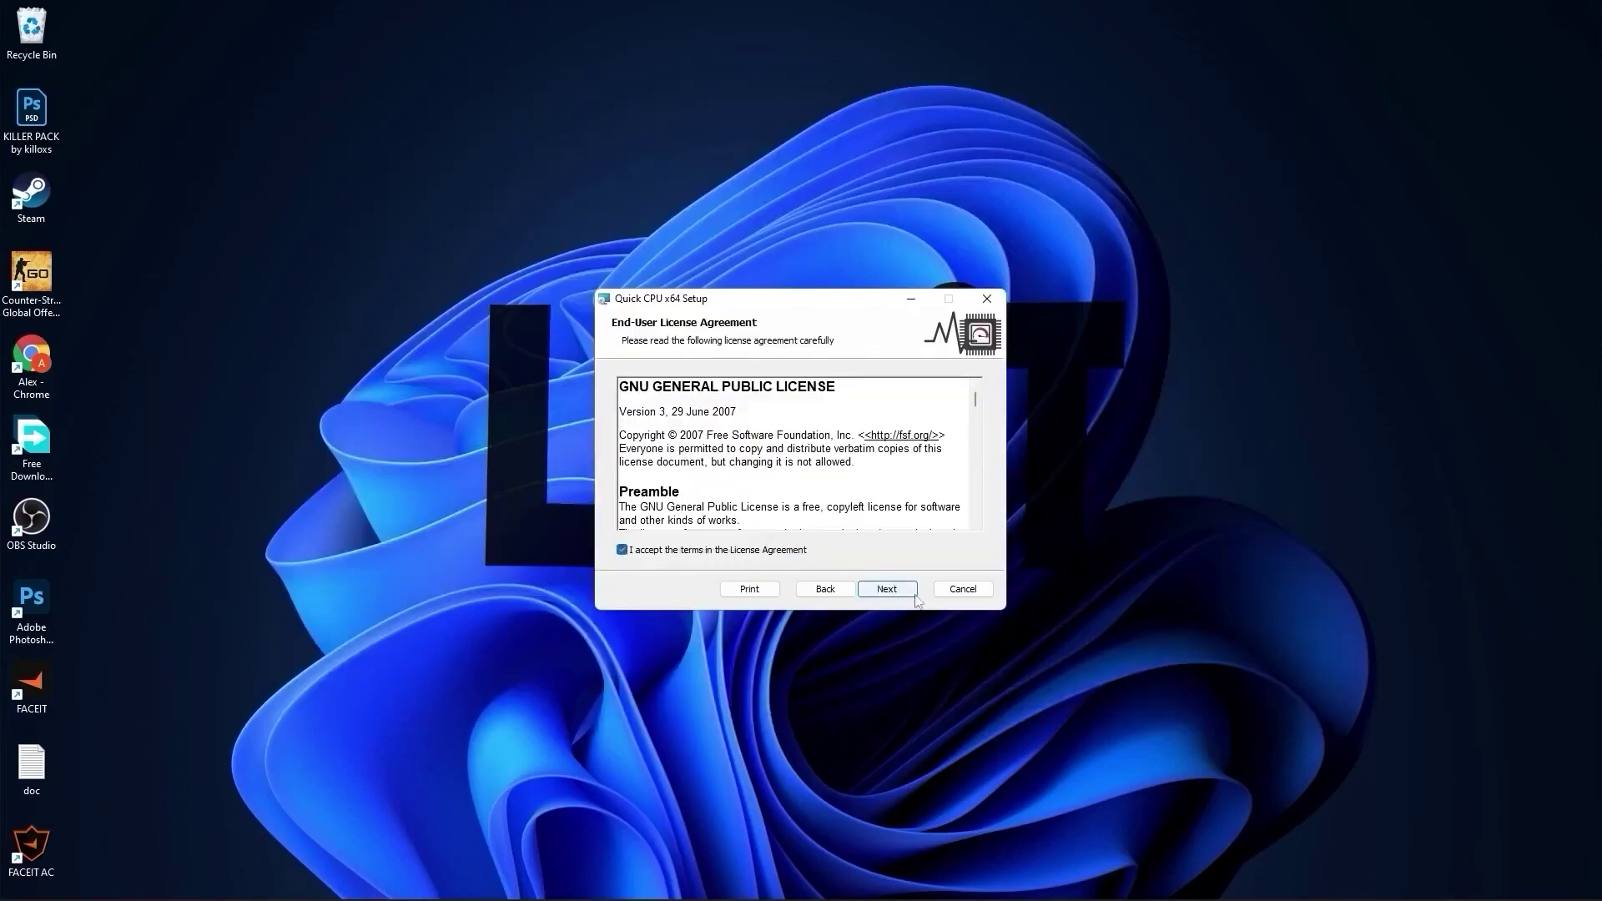
click(883, 587)
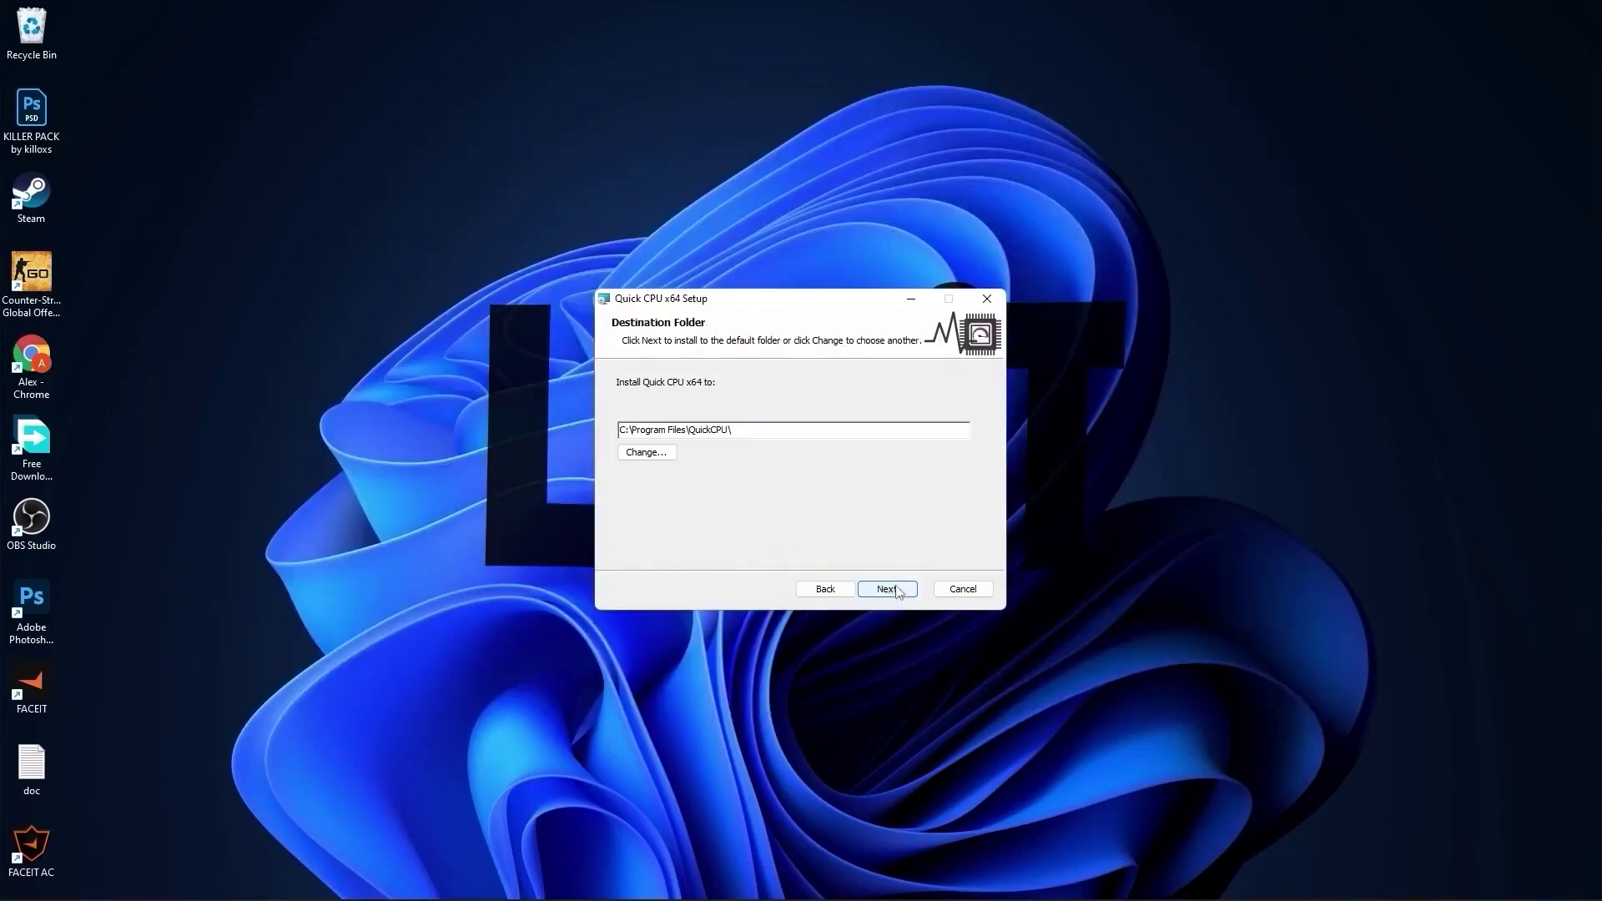
click(887, 588)
click(880, 588)
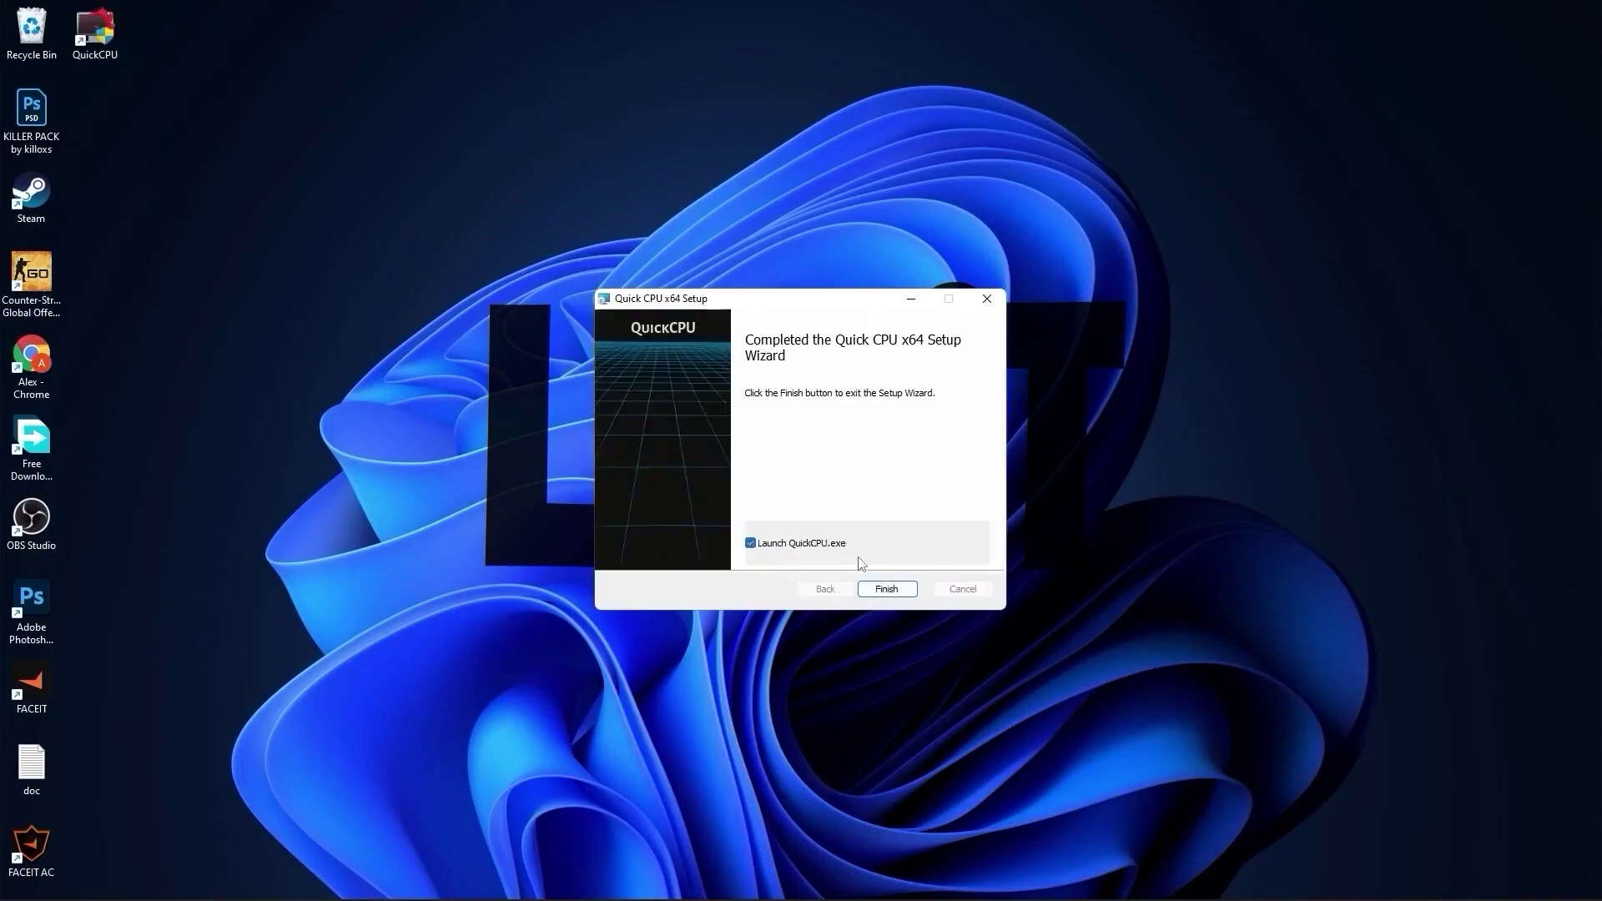
click(886, 589)
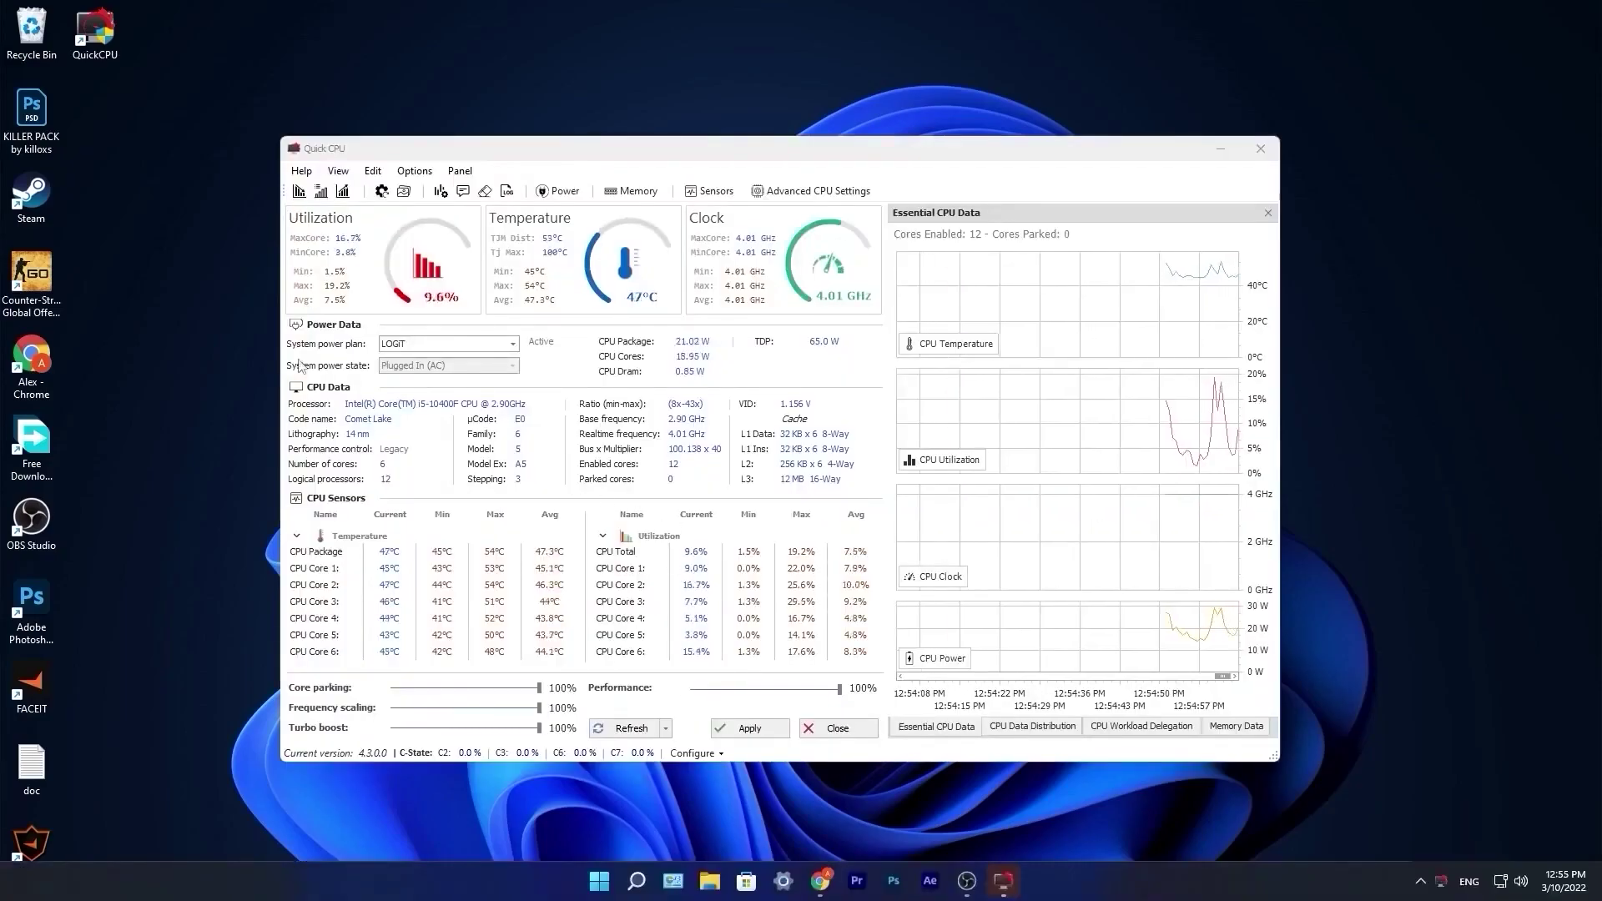
Step: Keep LOGIT as the power plan and set core parking and frequency scaling to 100%
click(410, 346)
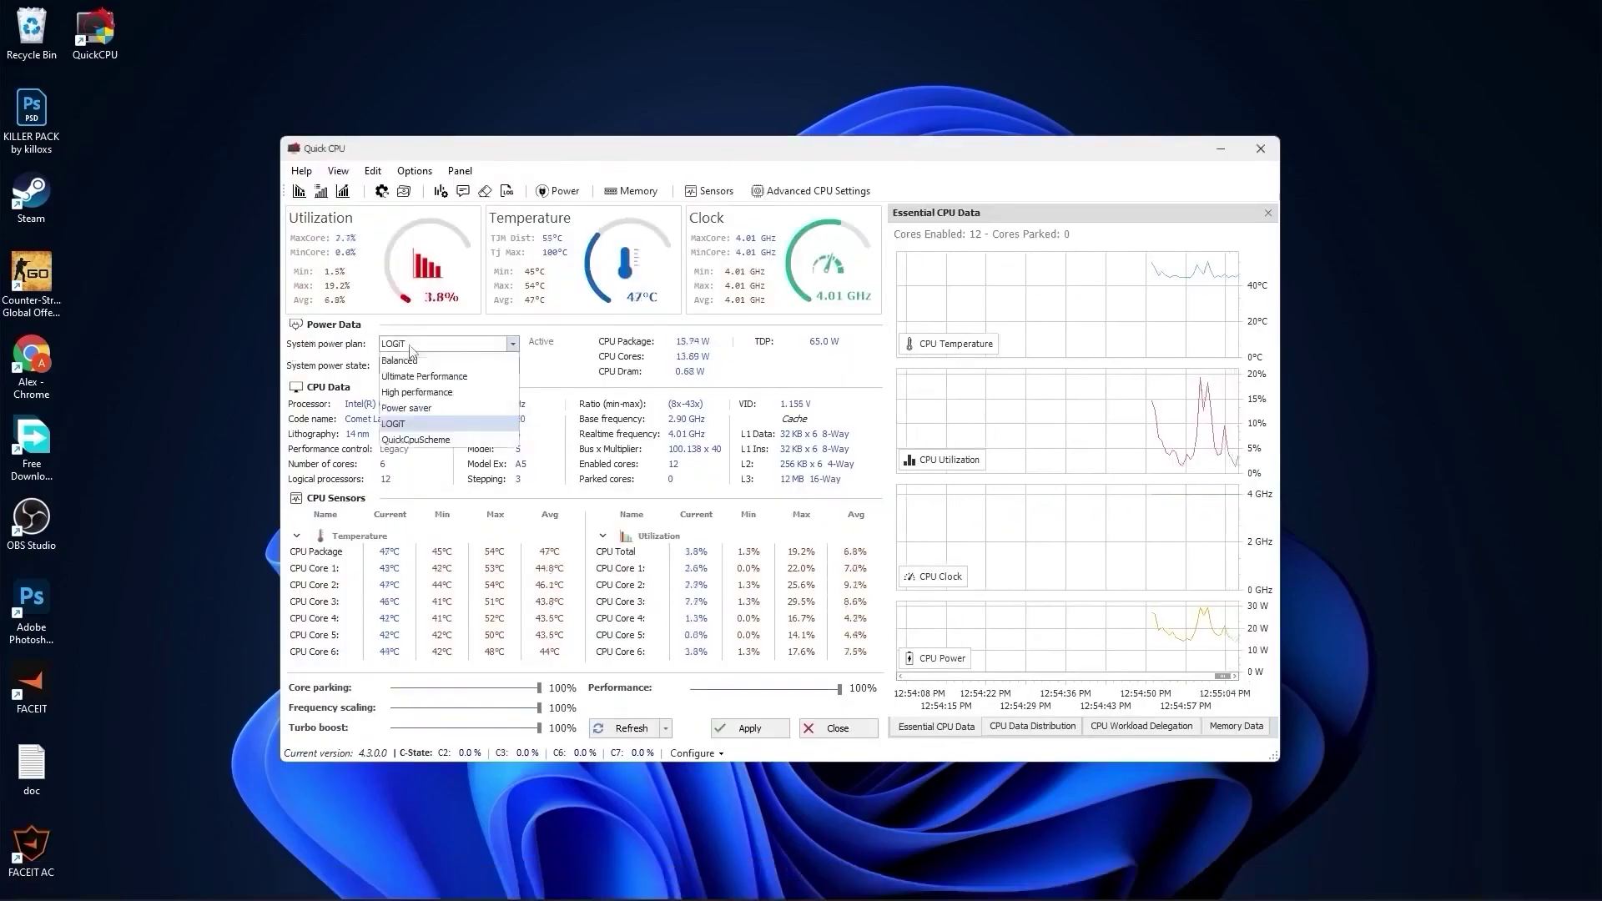
click(390, 426)
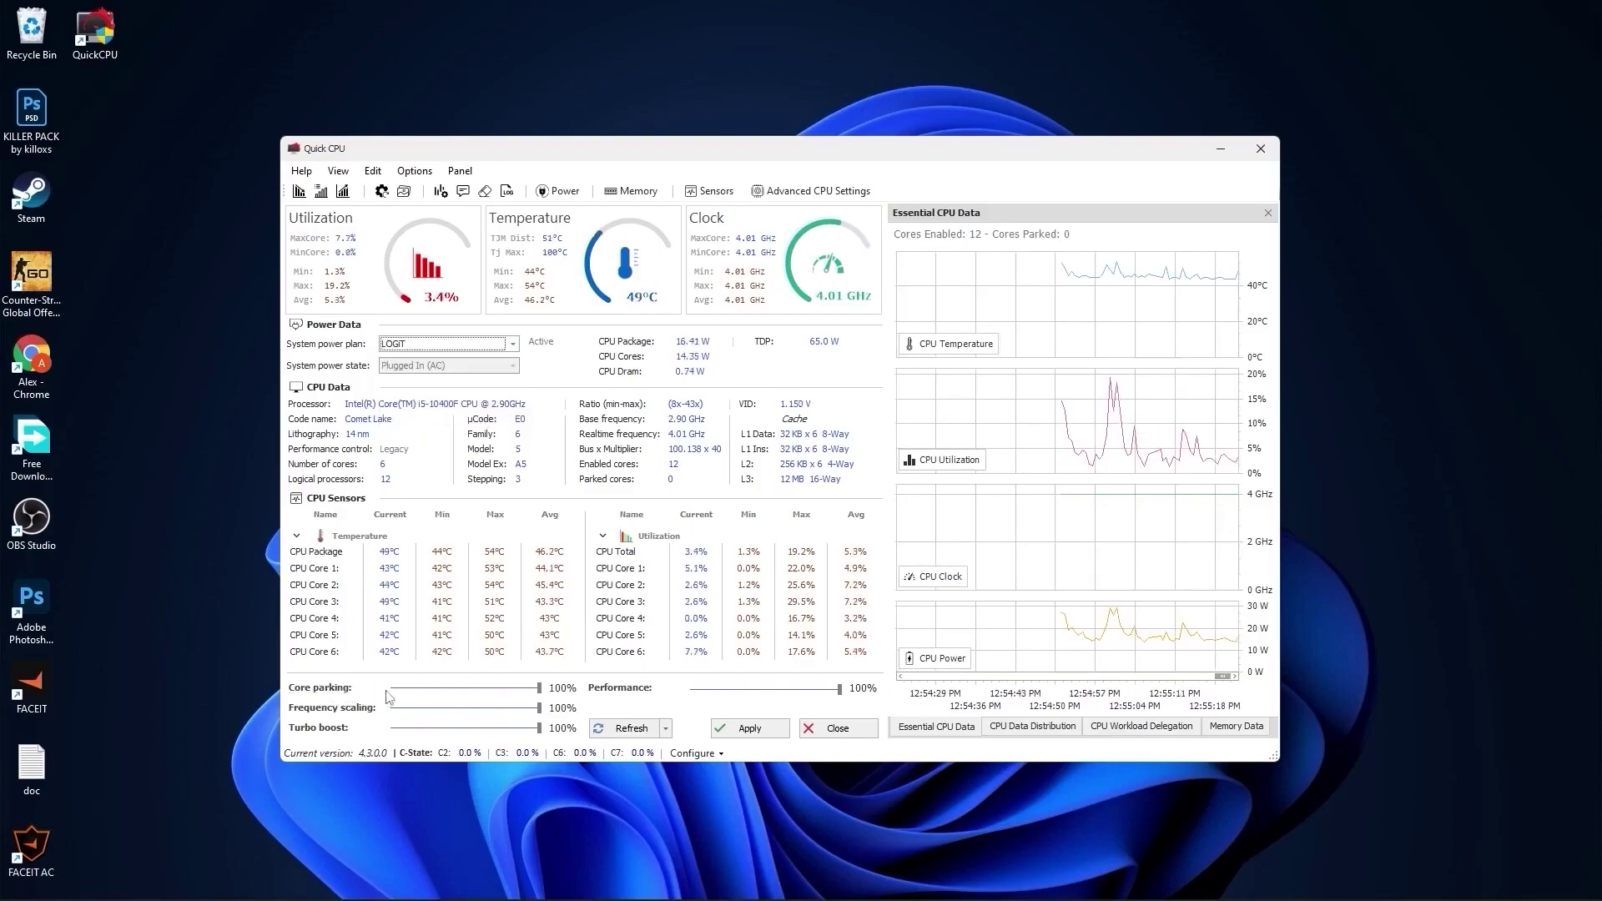
mouse_move(539, 689)
mouse_down()
mouse_move(513, 690)
mouse_move(545, 690)
mouse_up()
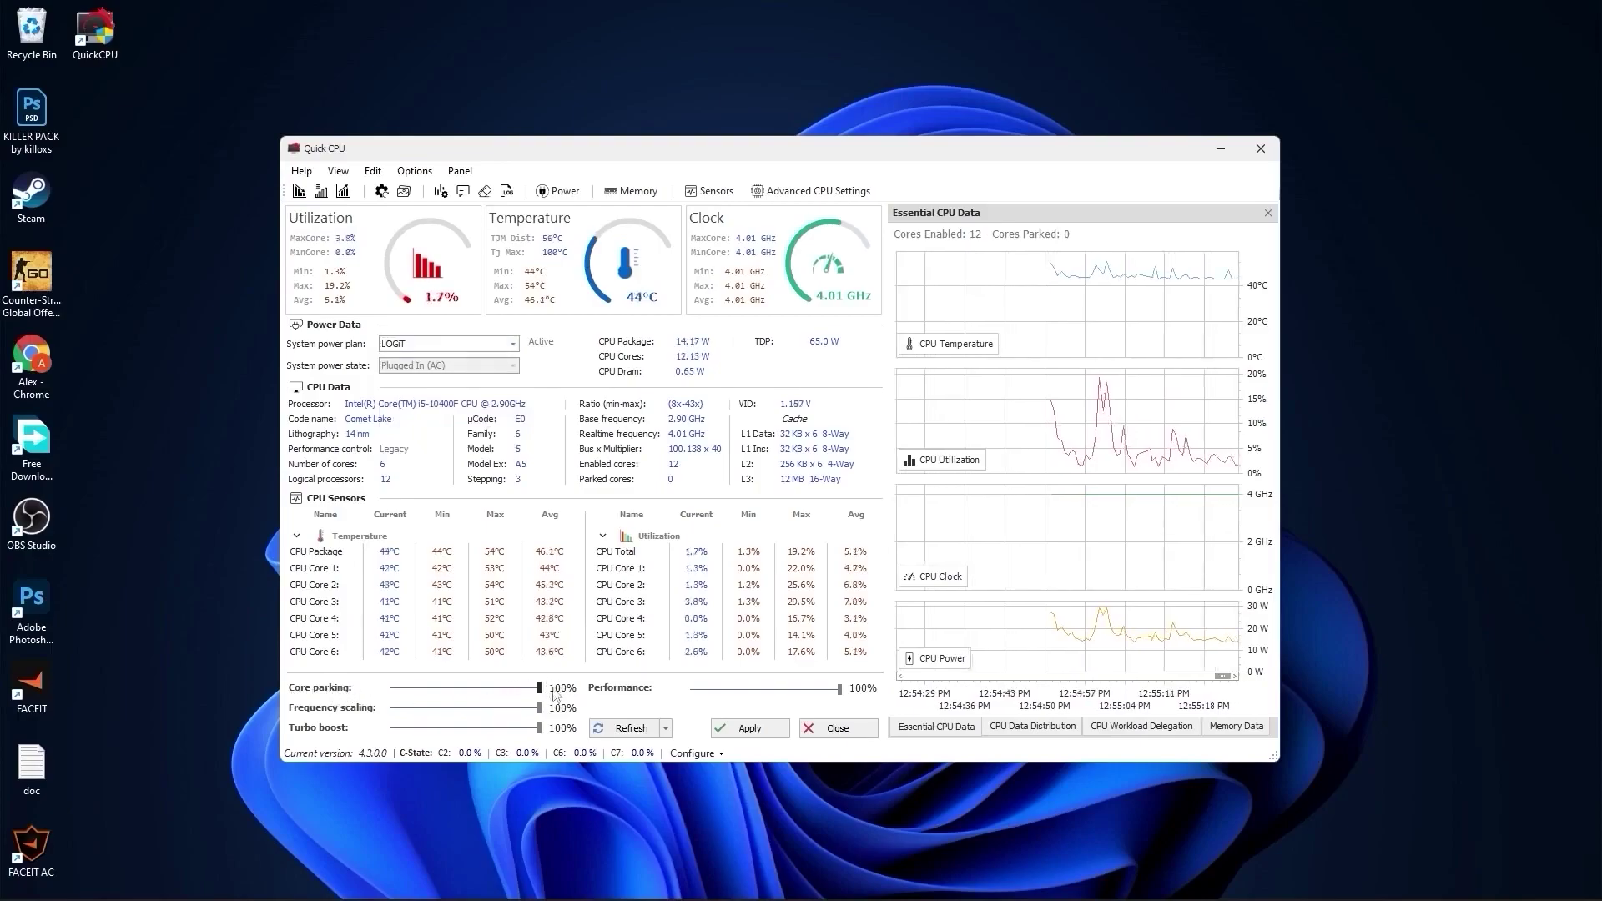
mouse_move(539, 708)
mouse_down()
mouse_move(515, 709)
mouse_move(552, 708)
mouse_up()
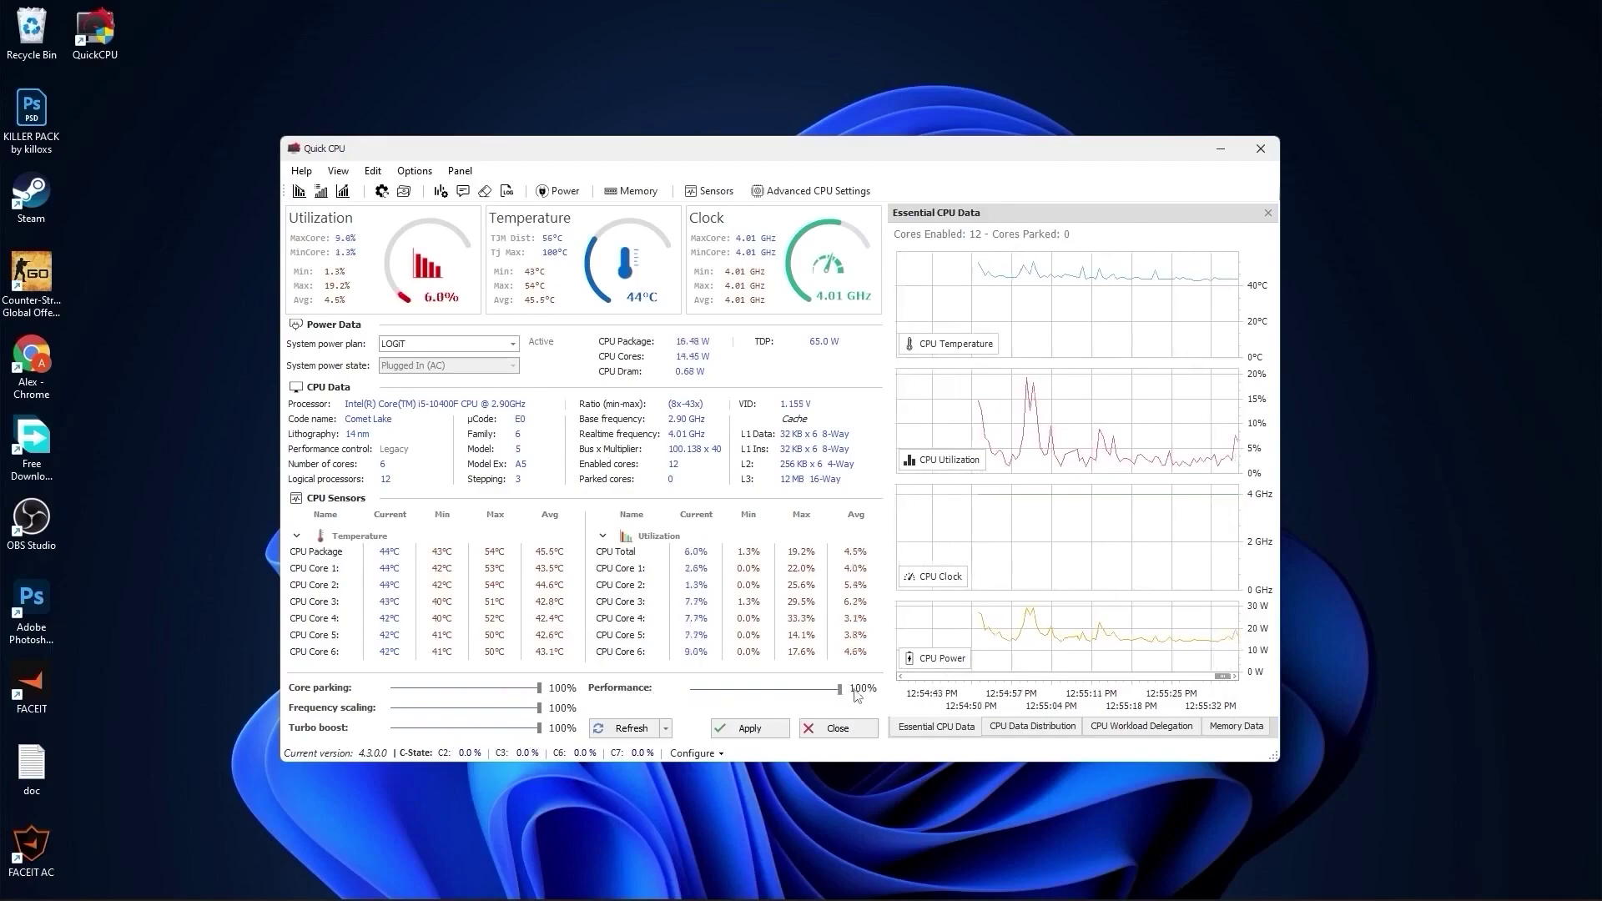
Step: Apply the Quick CPU settings, acknowledge the confirmation, and close Quick CPU
click(750, 728)
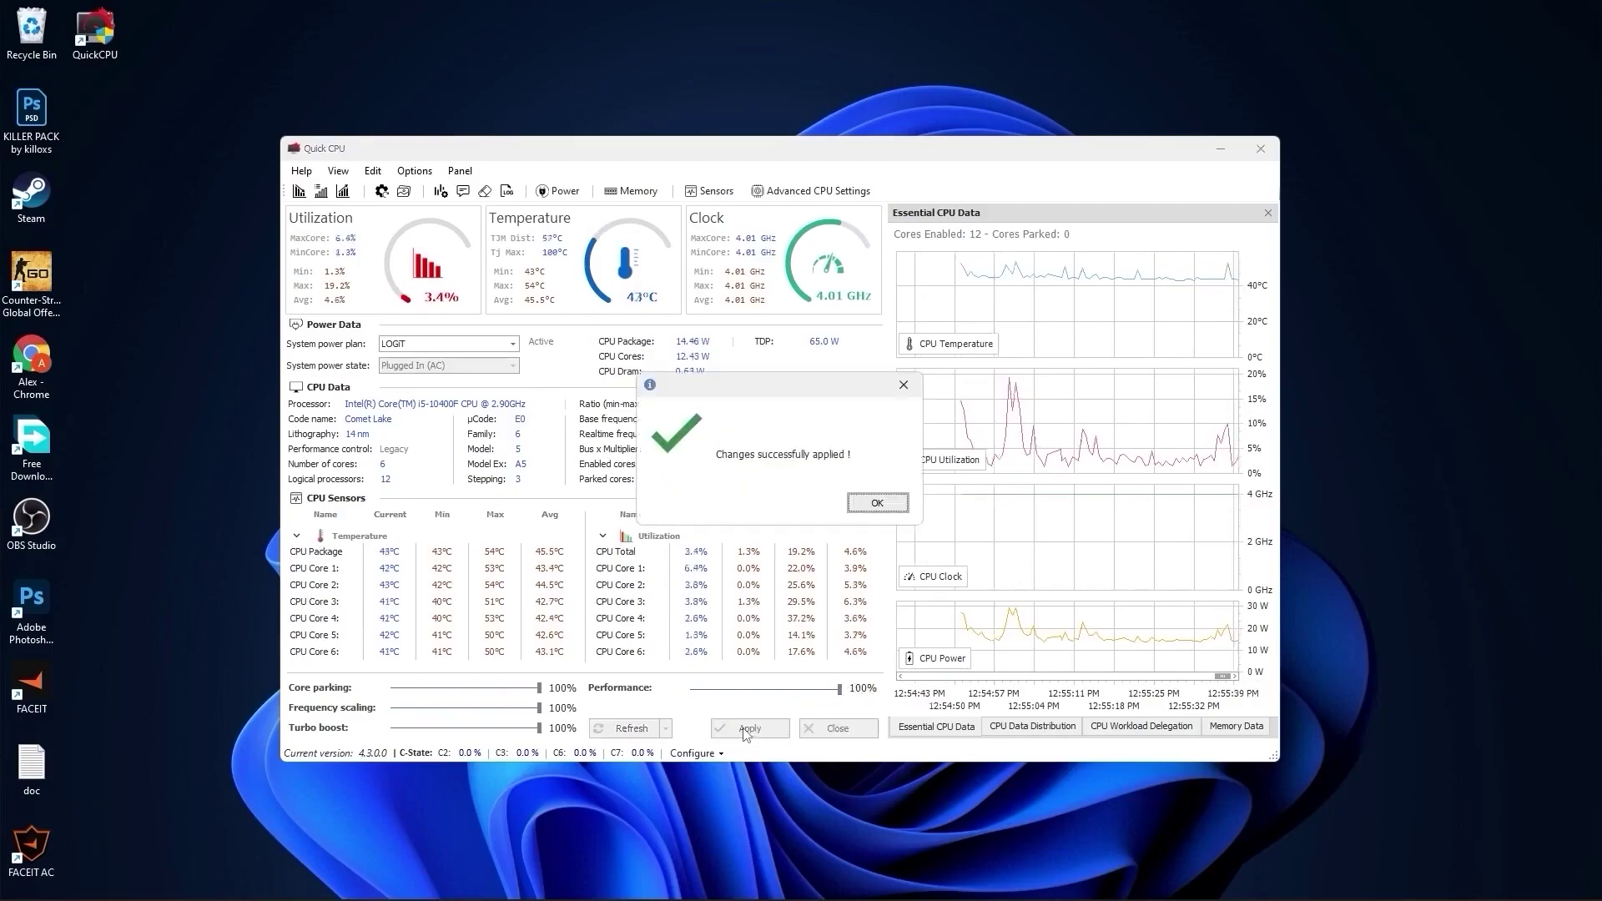
click(876, 503)
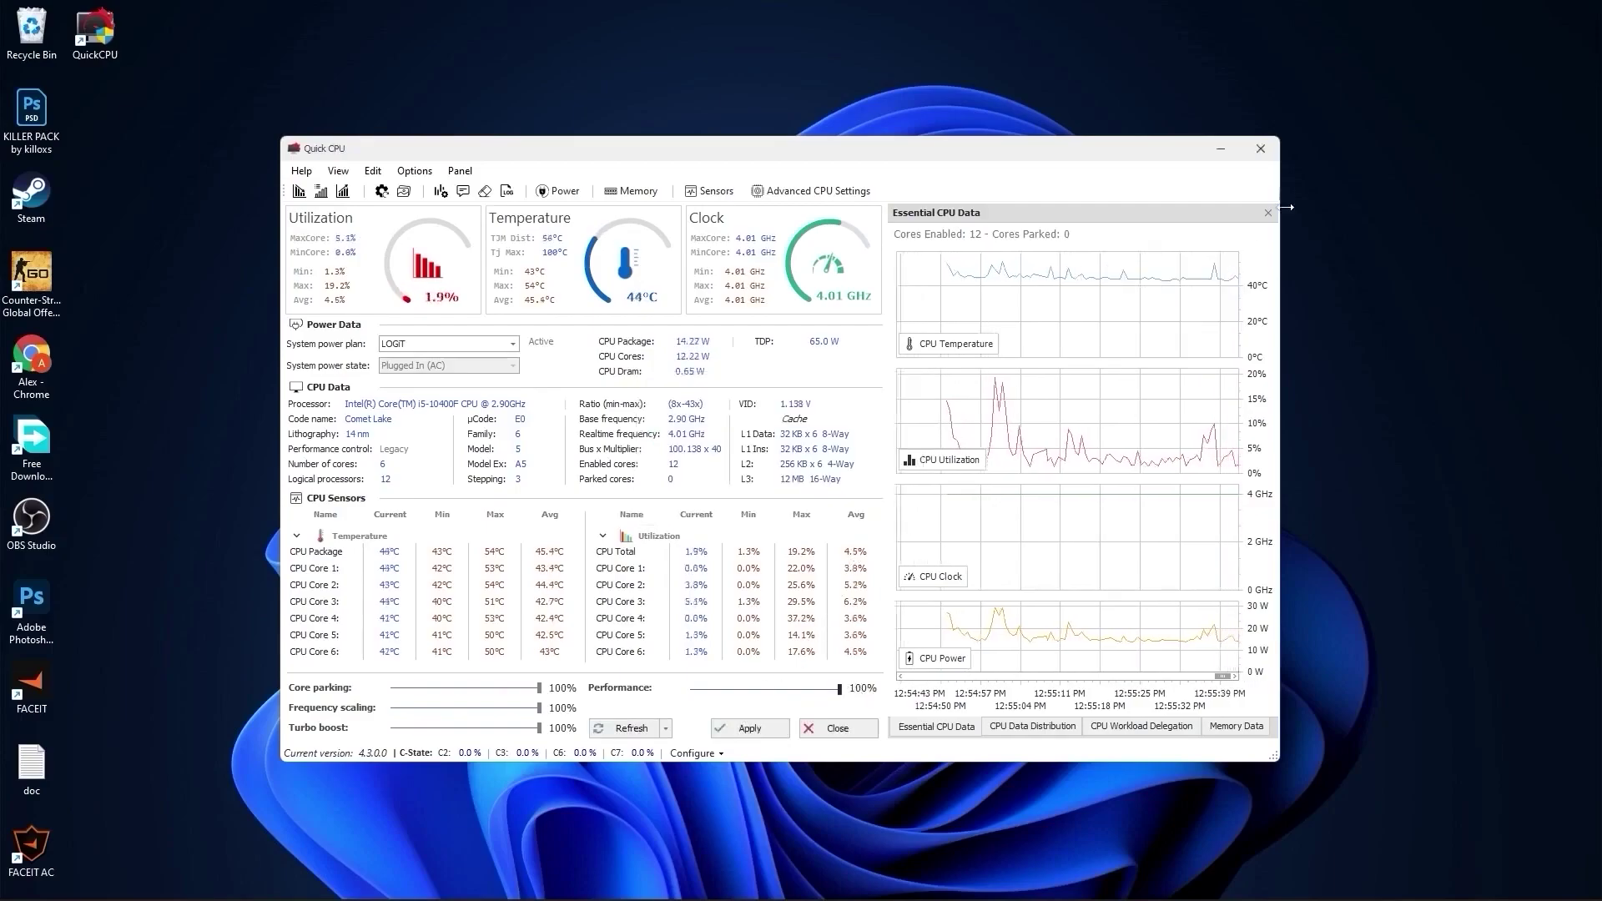
click(1261, 149)
click(655, 885)
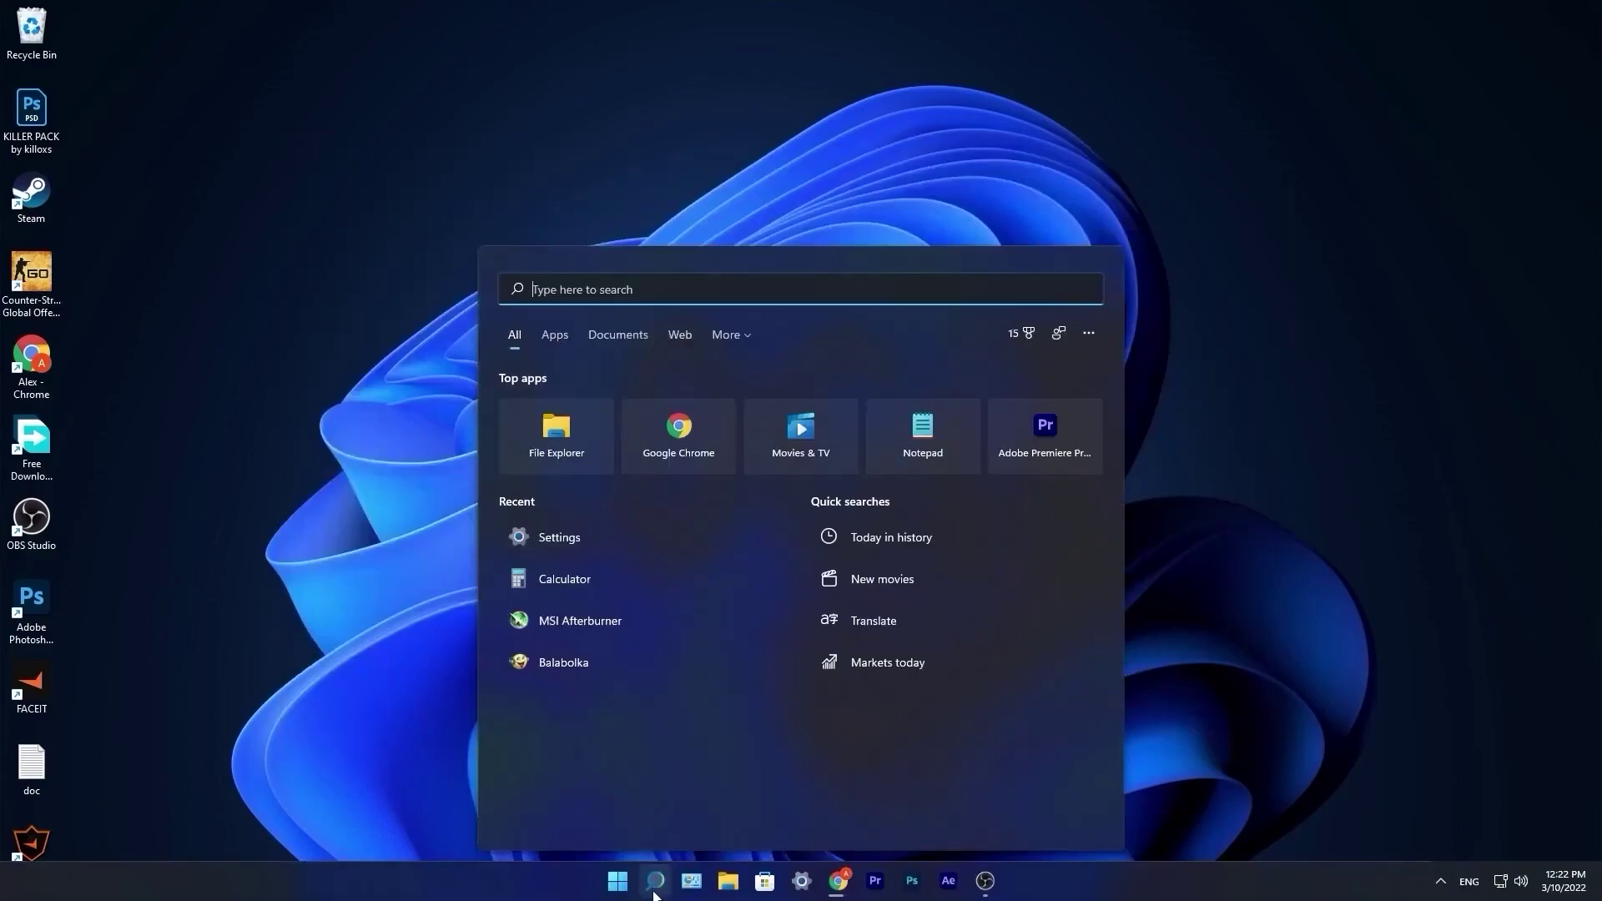
Step: Sort Task Manager's Startup apps by Status, confirm only SecurityHealthSystray is enabled, and close it
text(task)
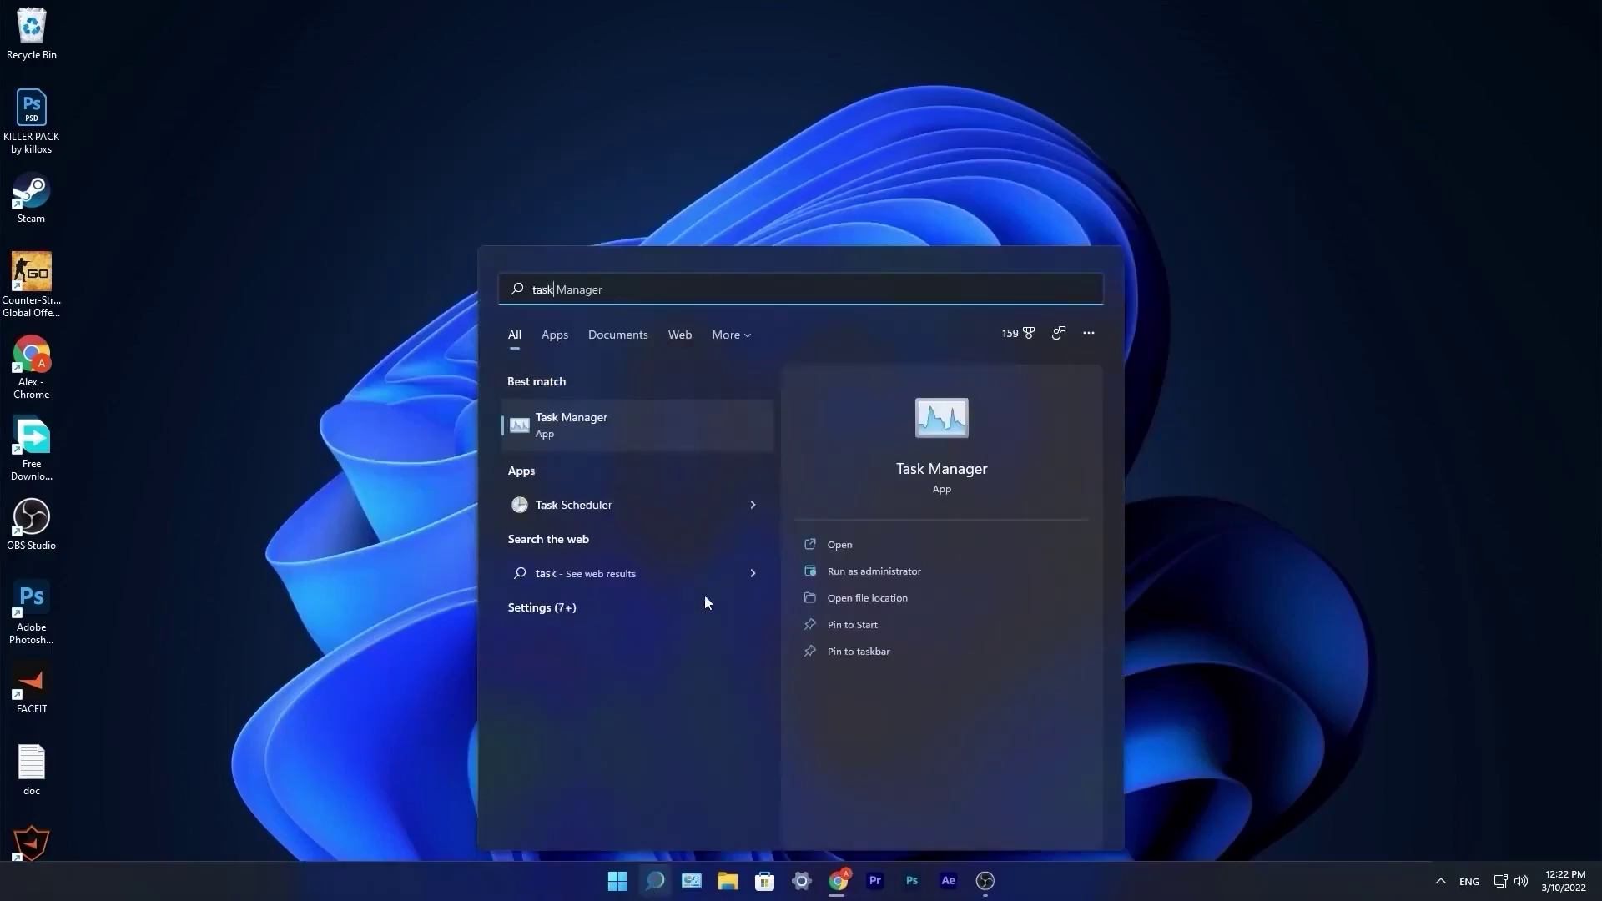
click(589, 419)
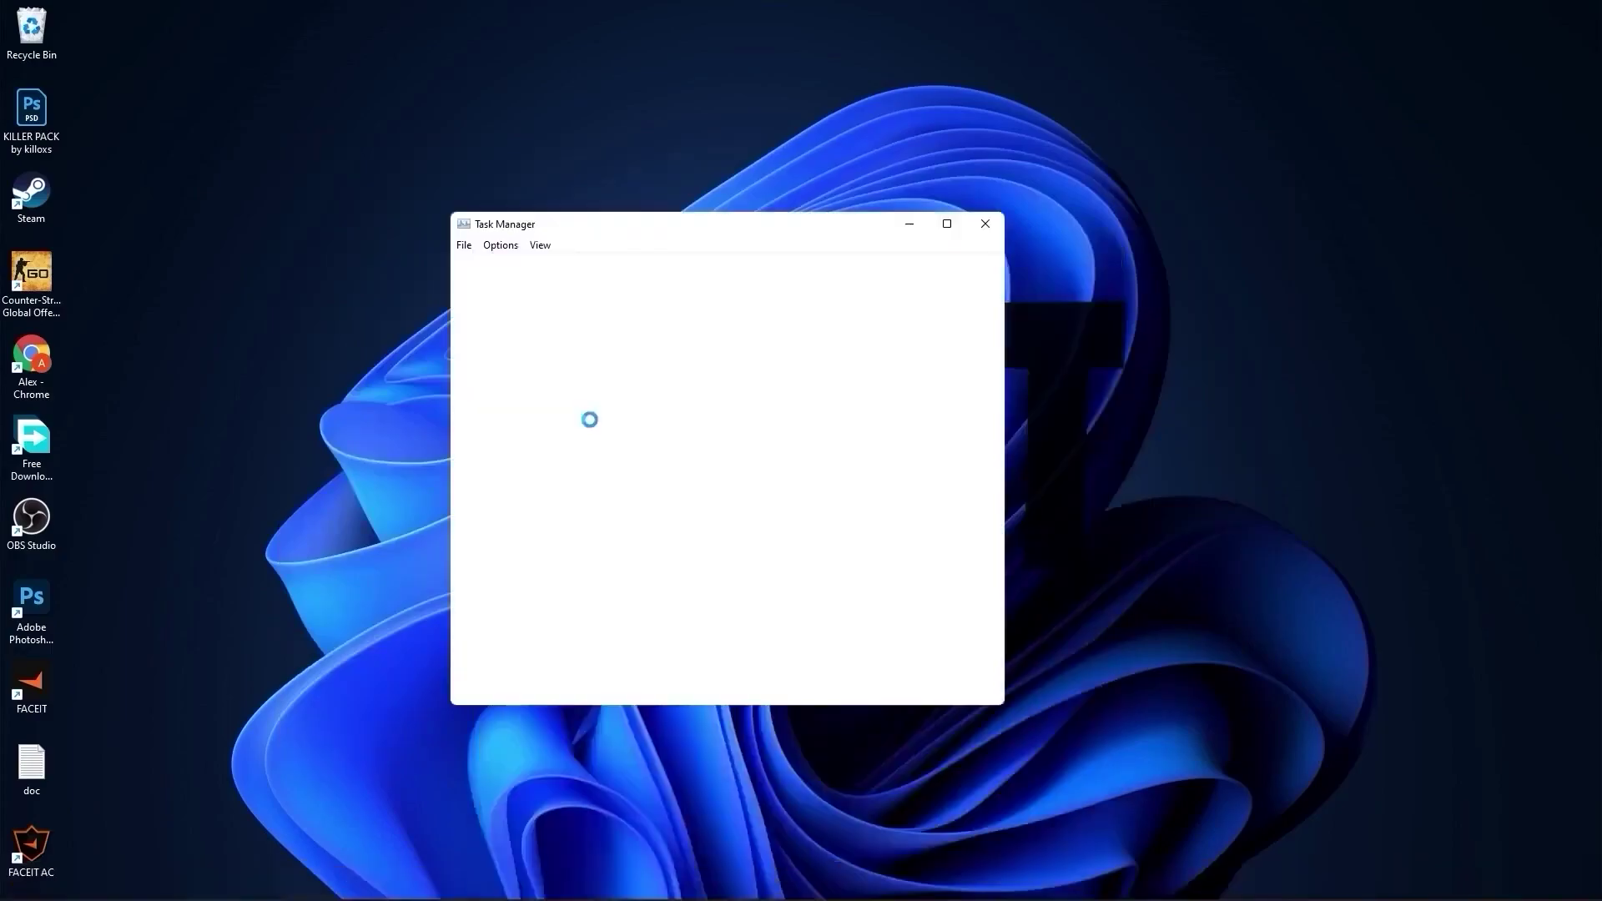
click(655, 268)
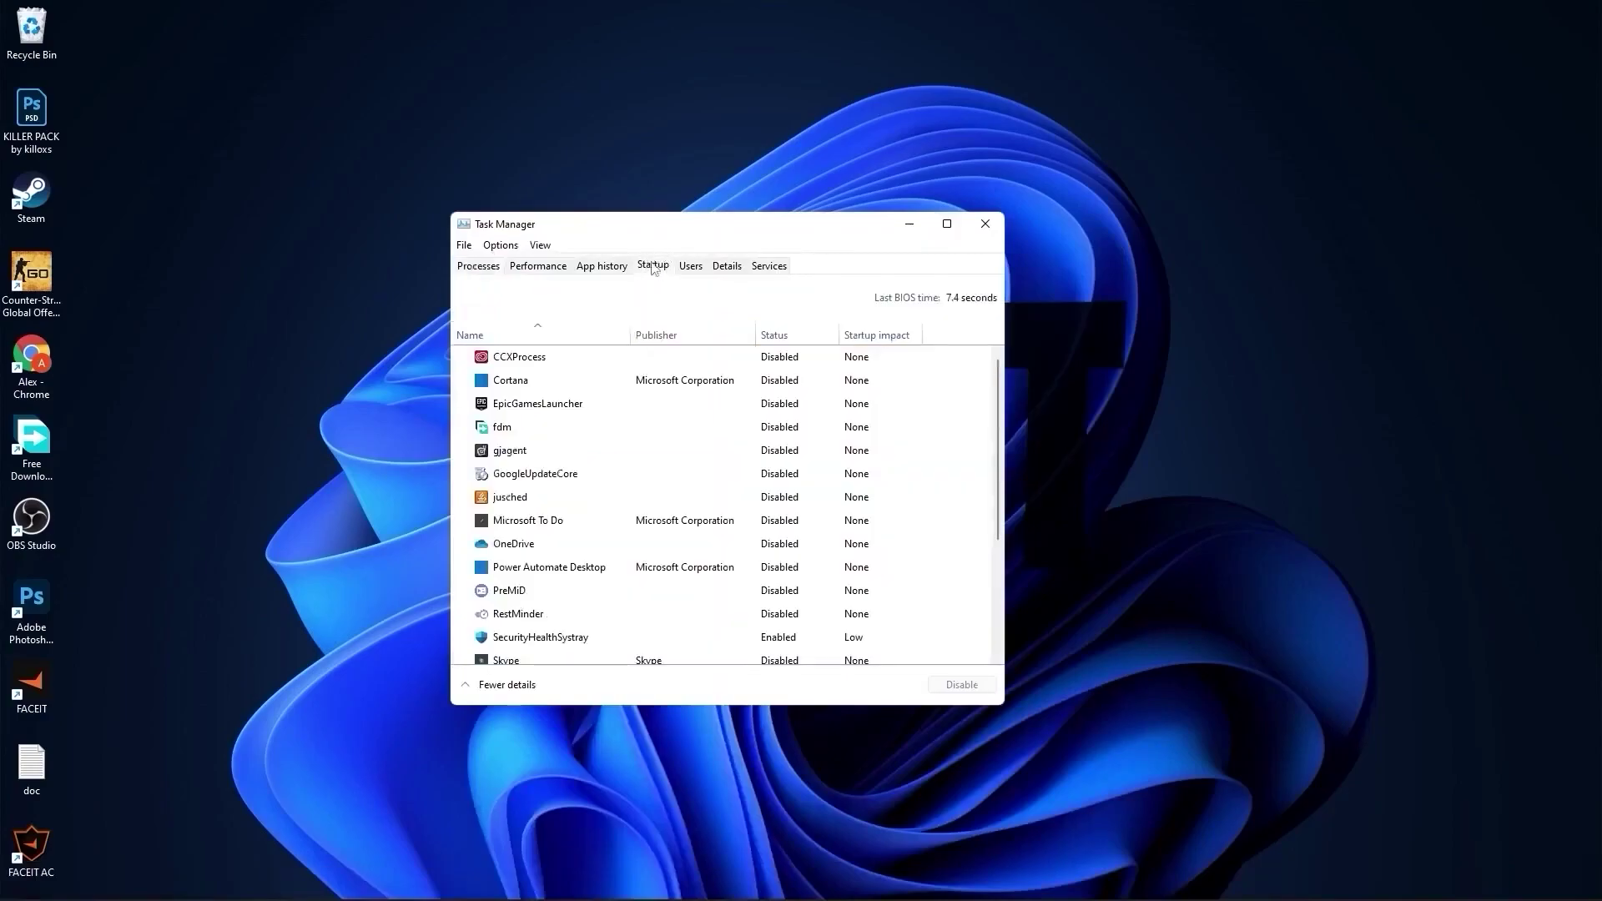
click(776, 334)
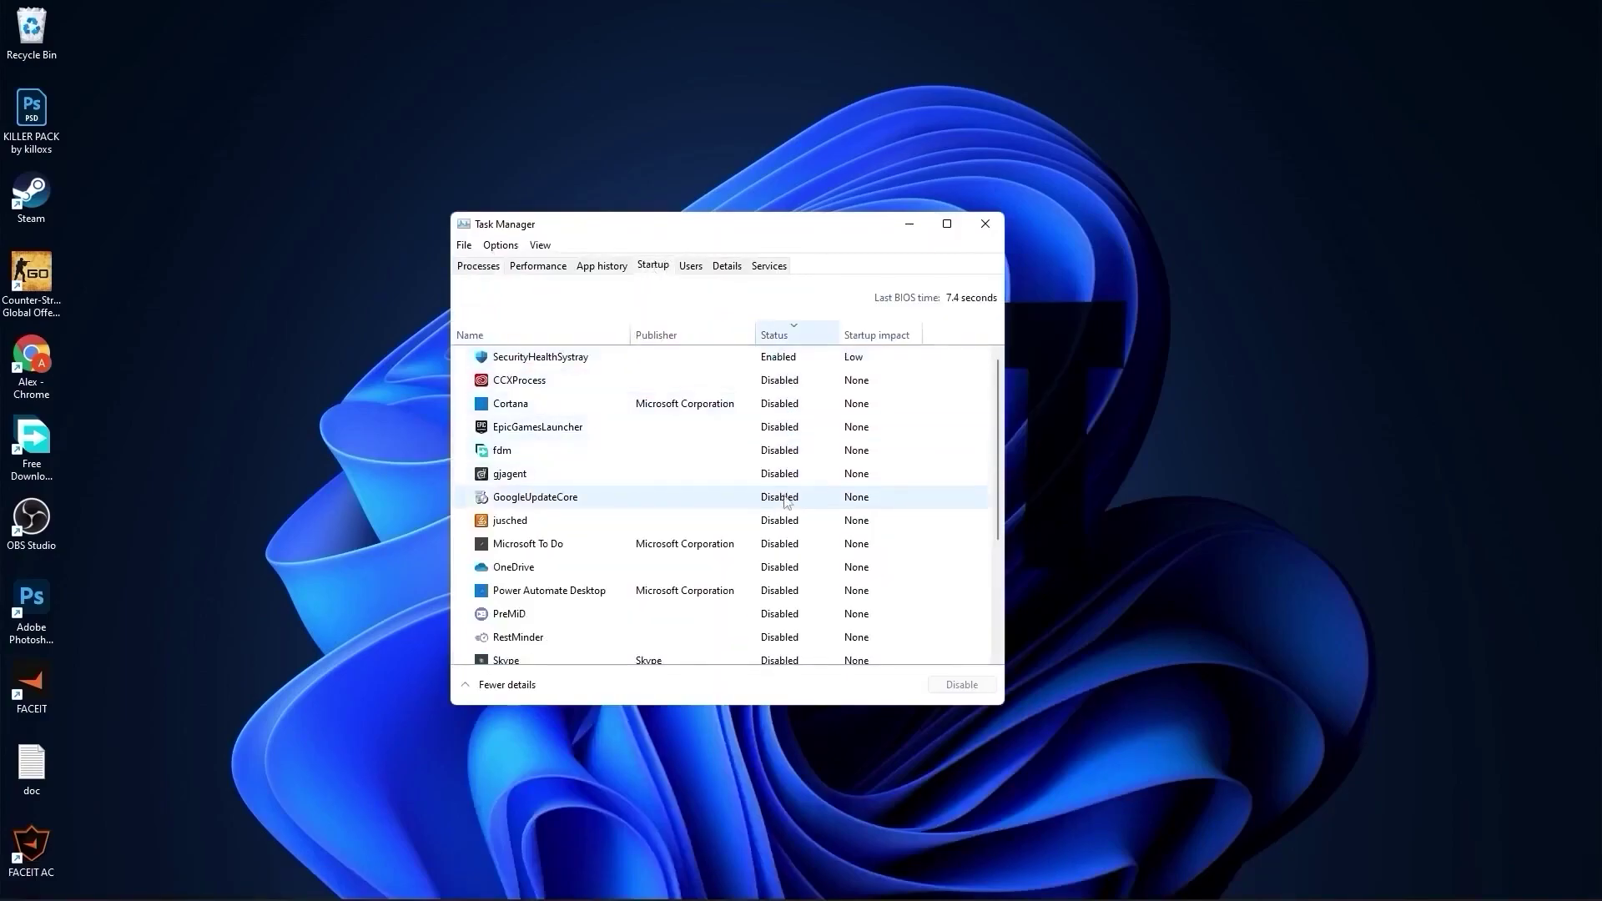
scroll(784, 500, down, 3)
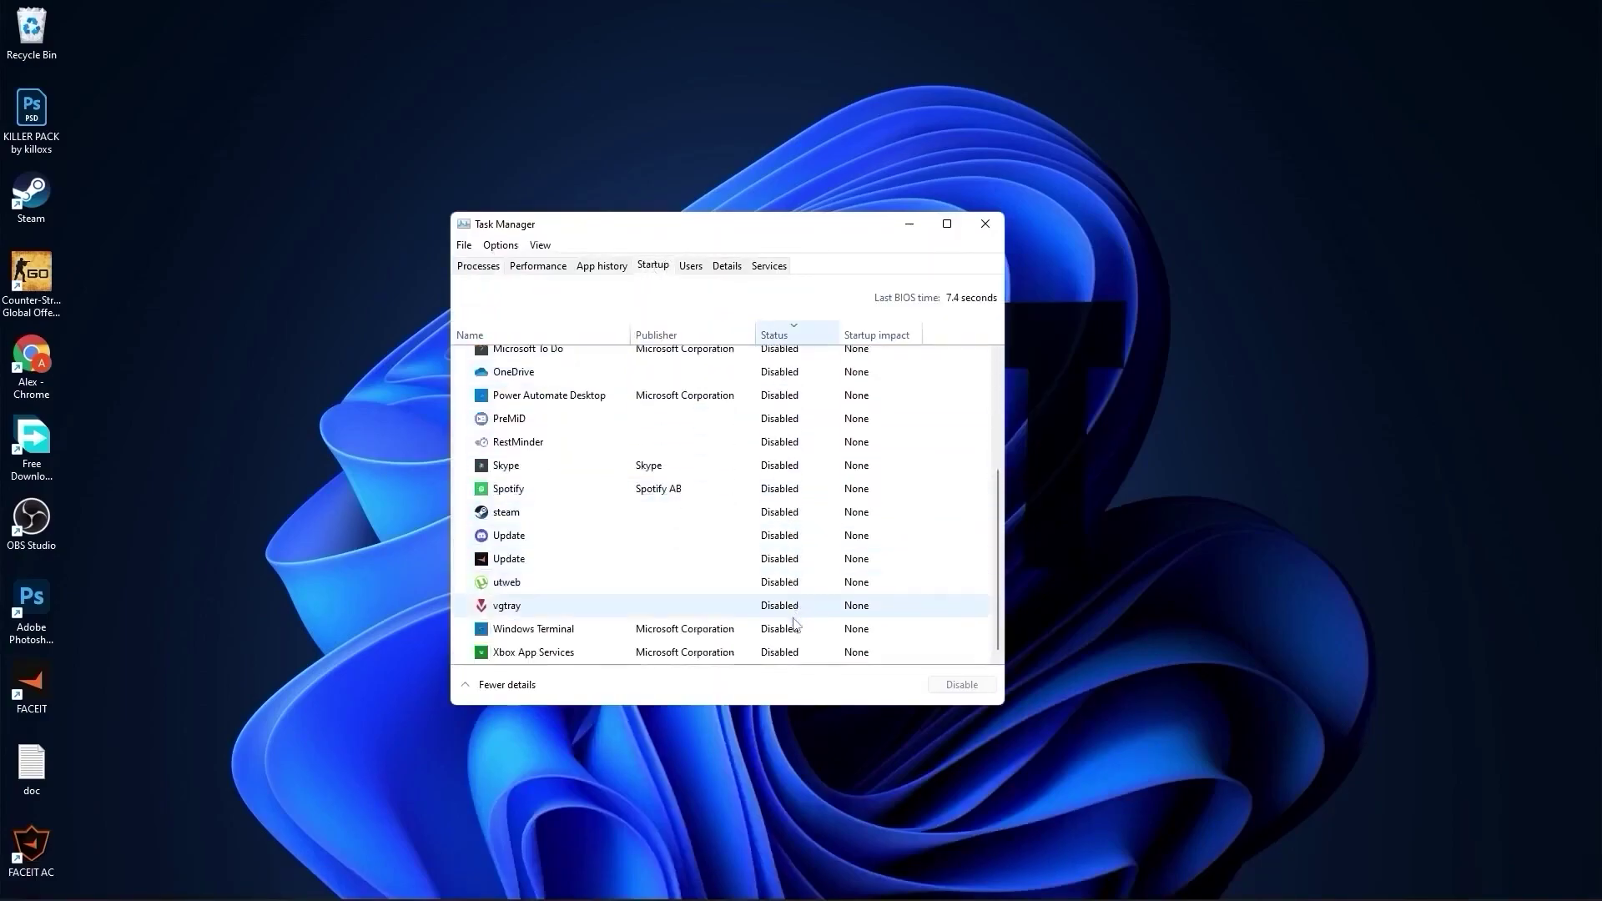
scroll(791, 534, up, 3)
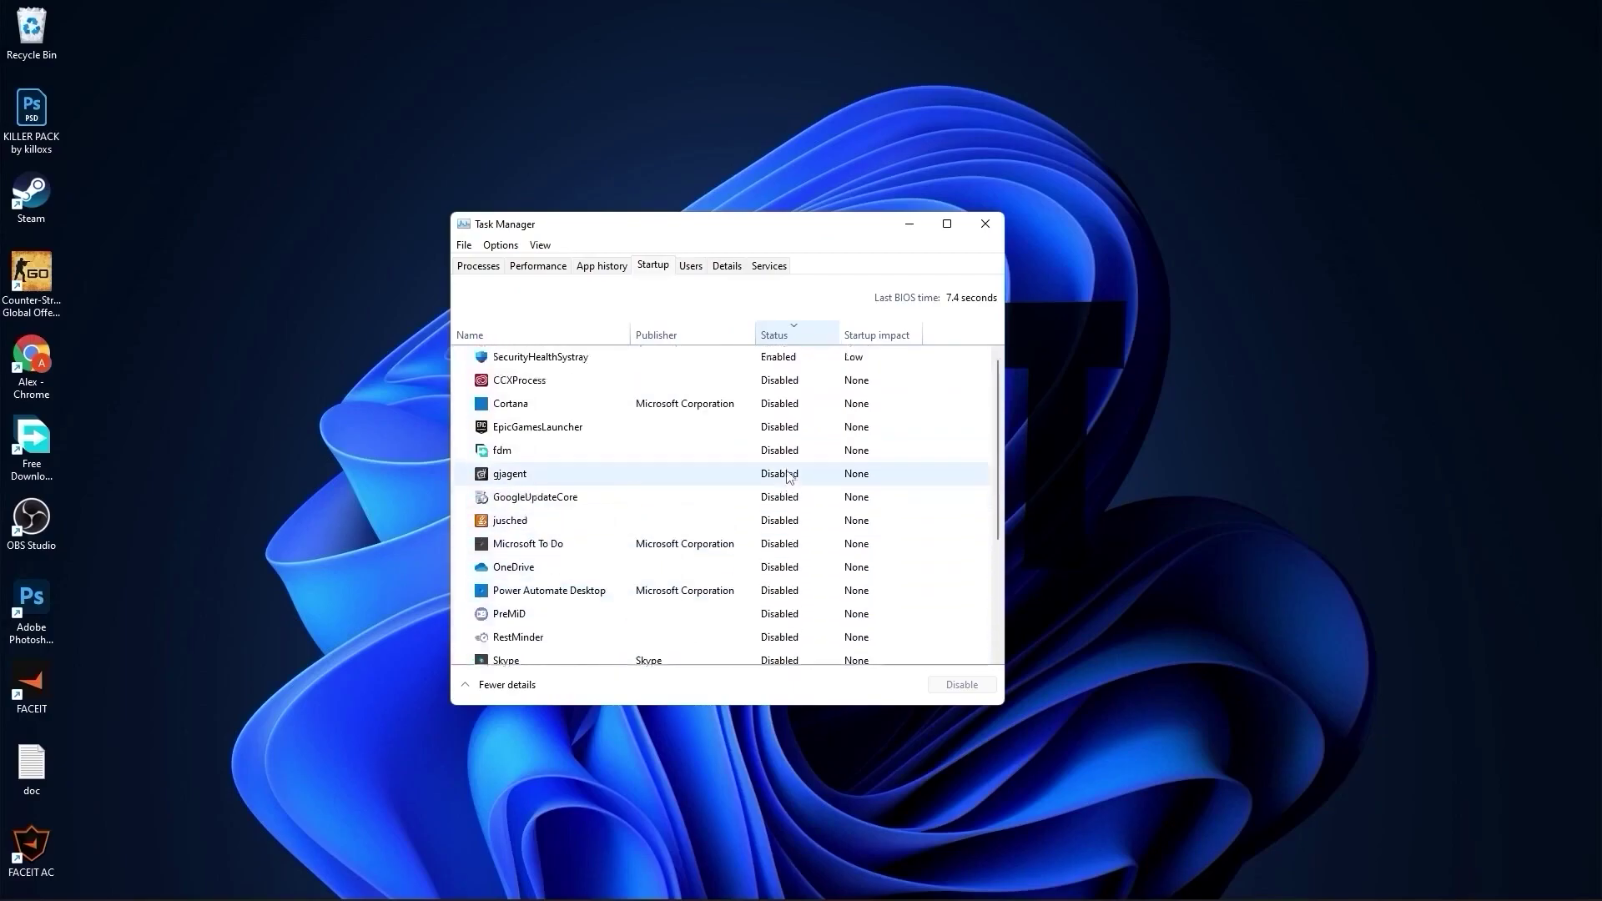
click(851, 381)
click(982, 220)
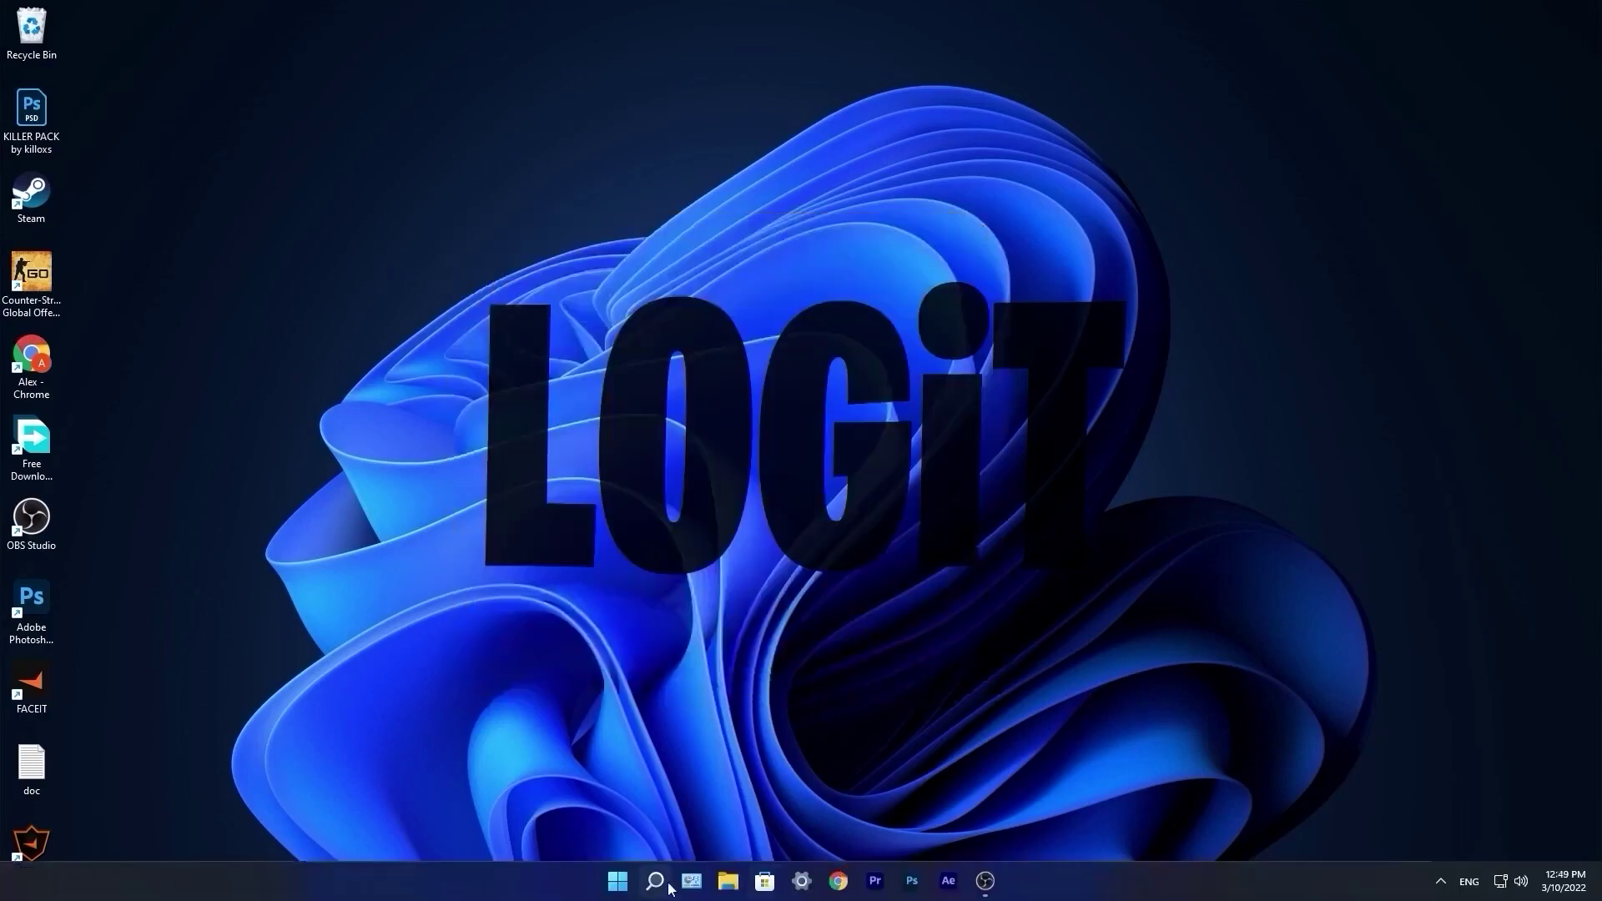
Step: Check under Gaming > Game Mode > Graphics that hardware-accelerated GPU scheduling is On, then close Settings
click(618, 883)
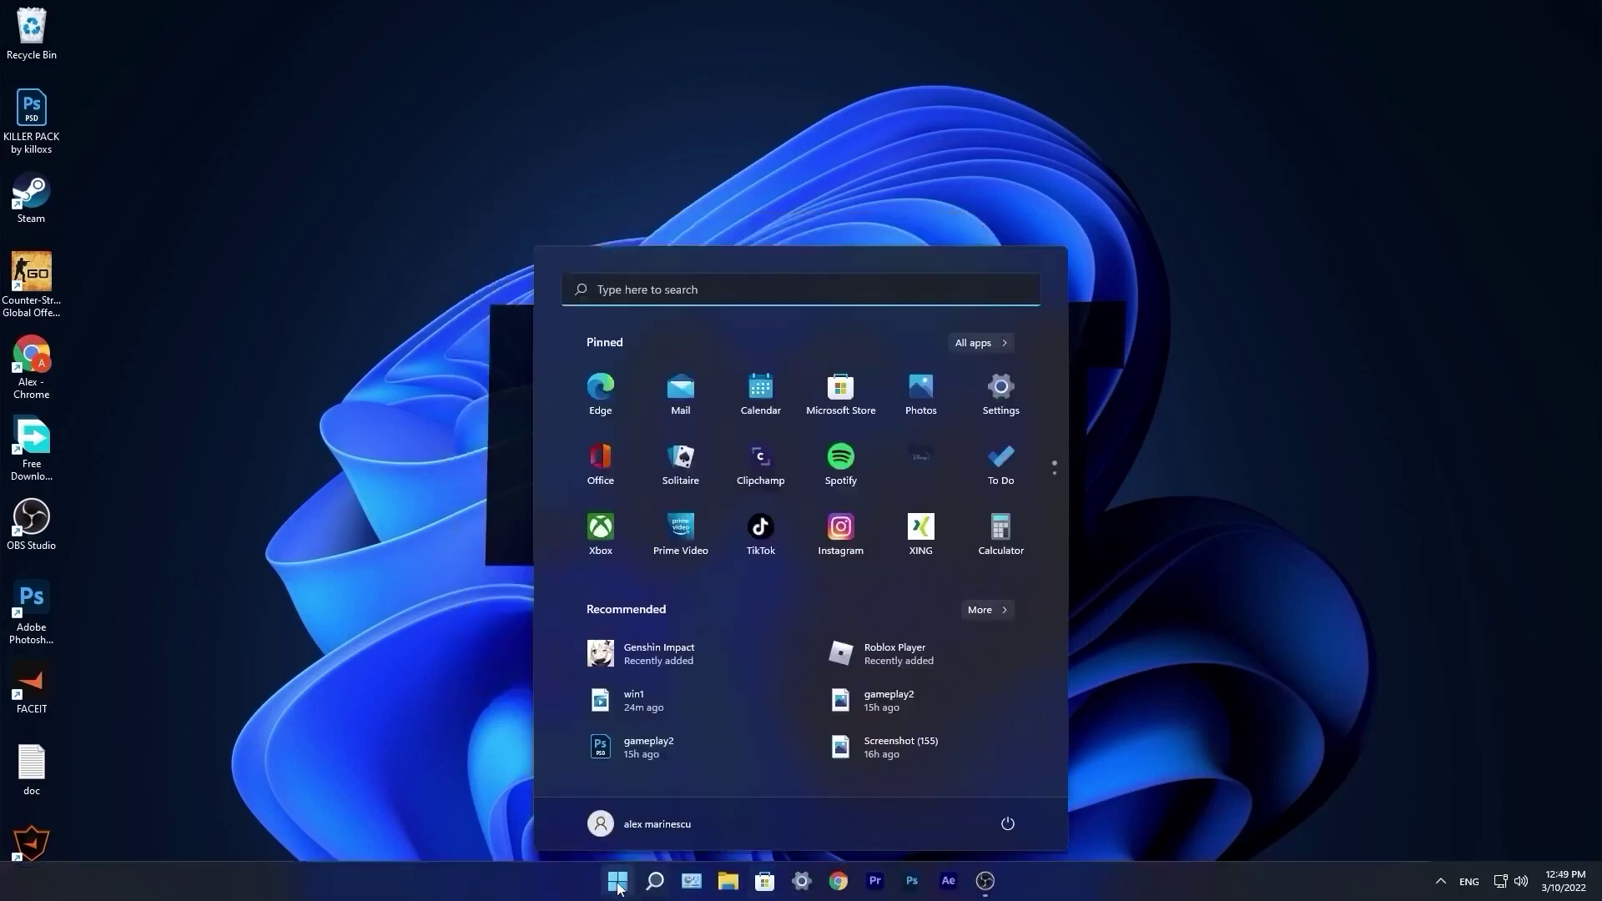
click(1003, 393)
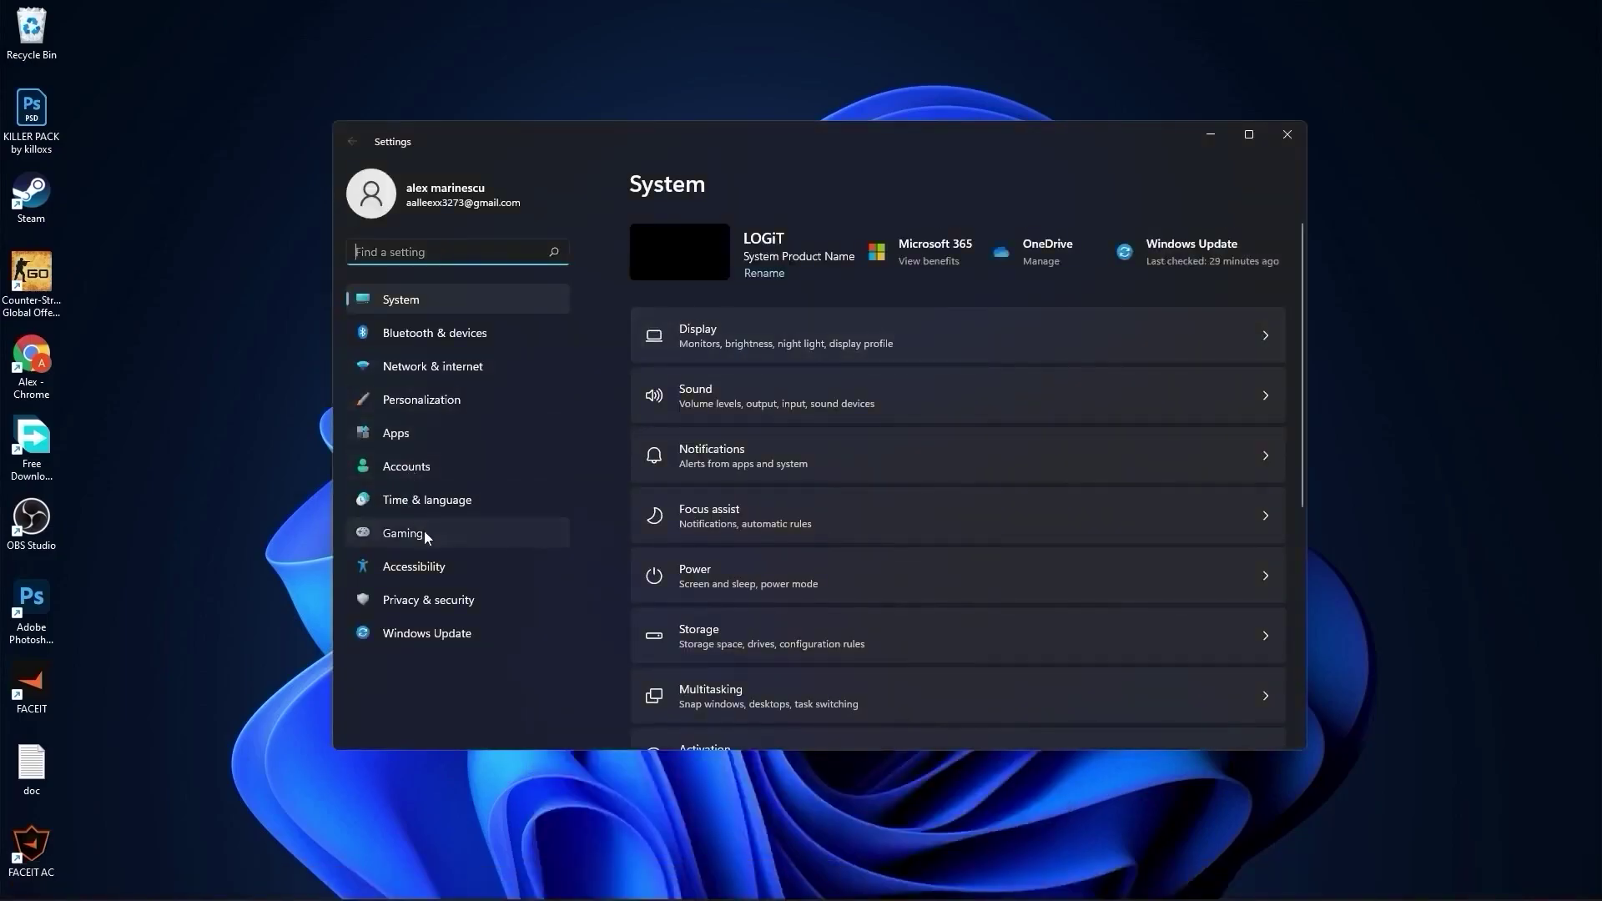
click(392, 531)
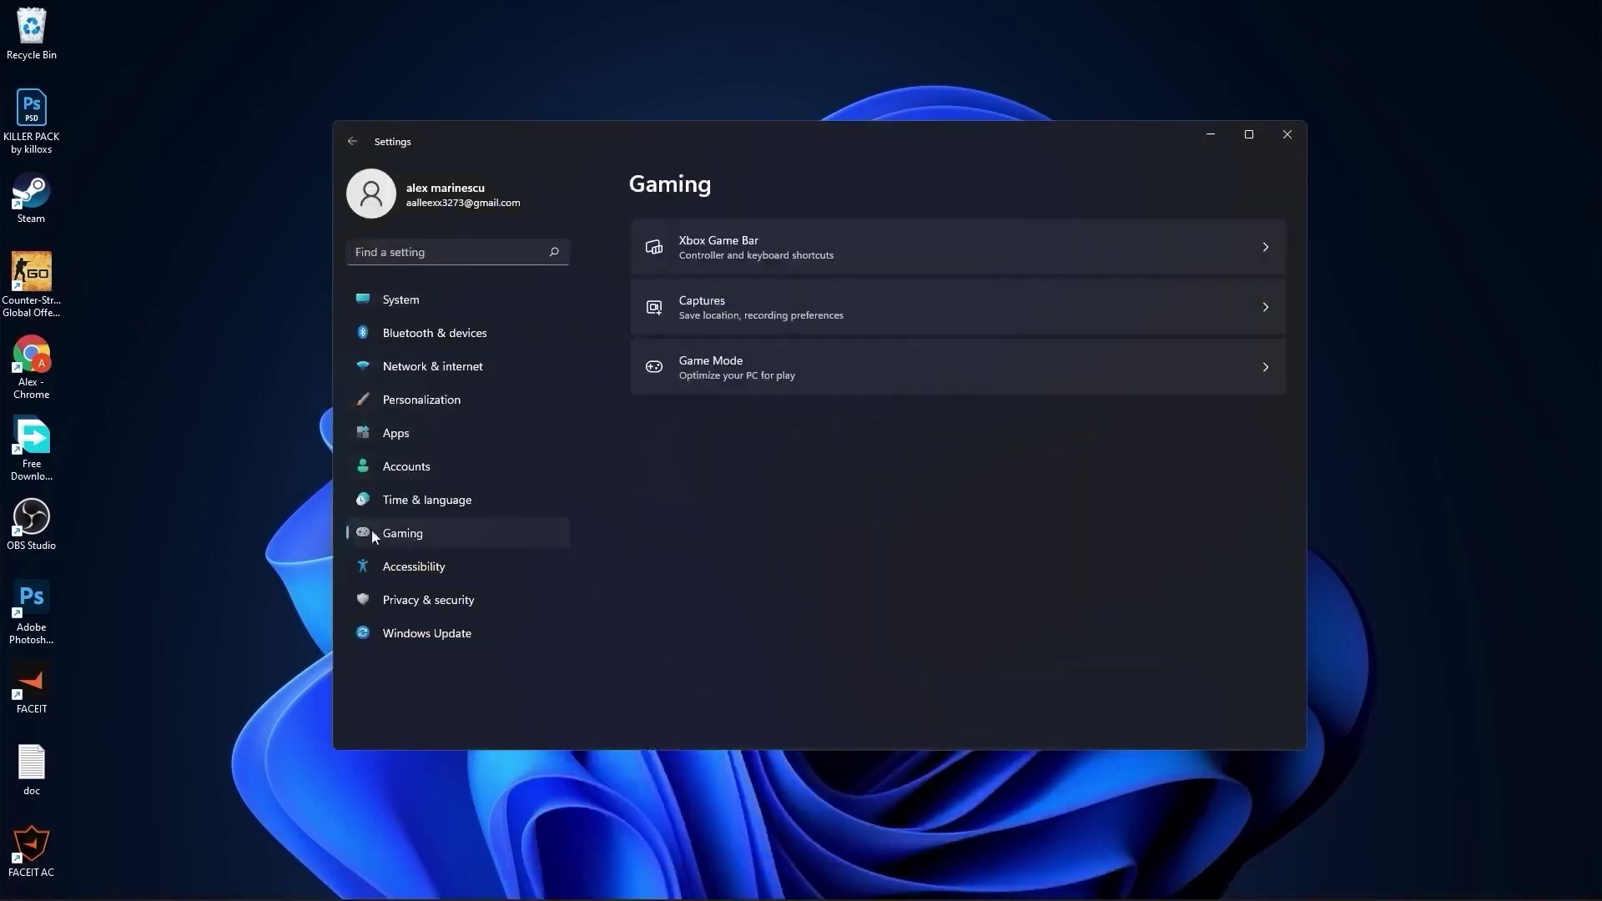
click(723, 368)
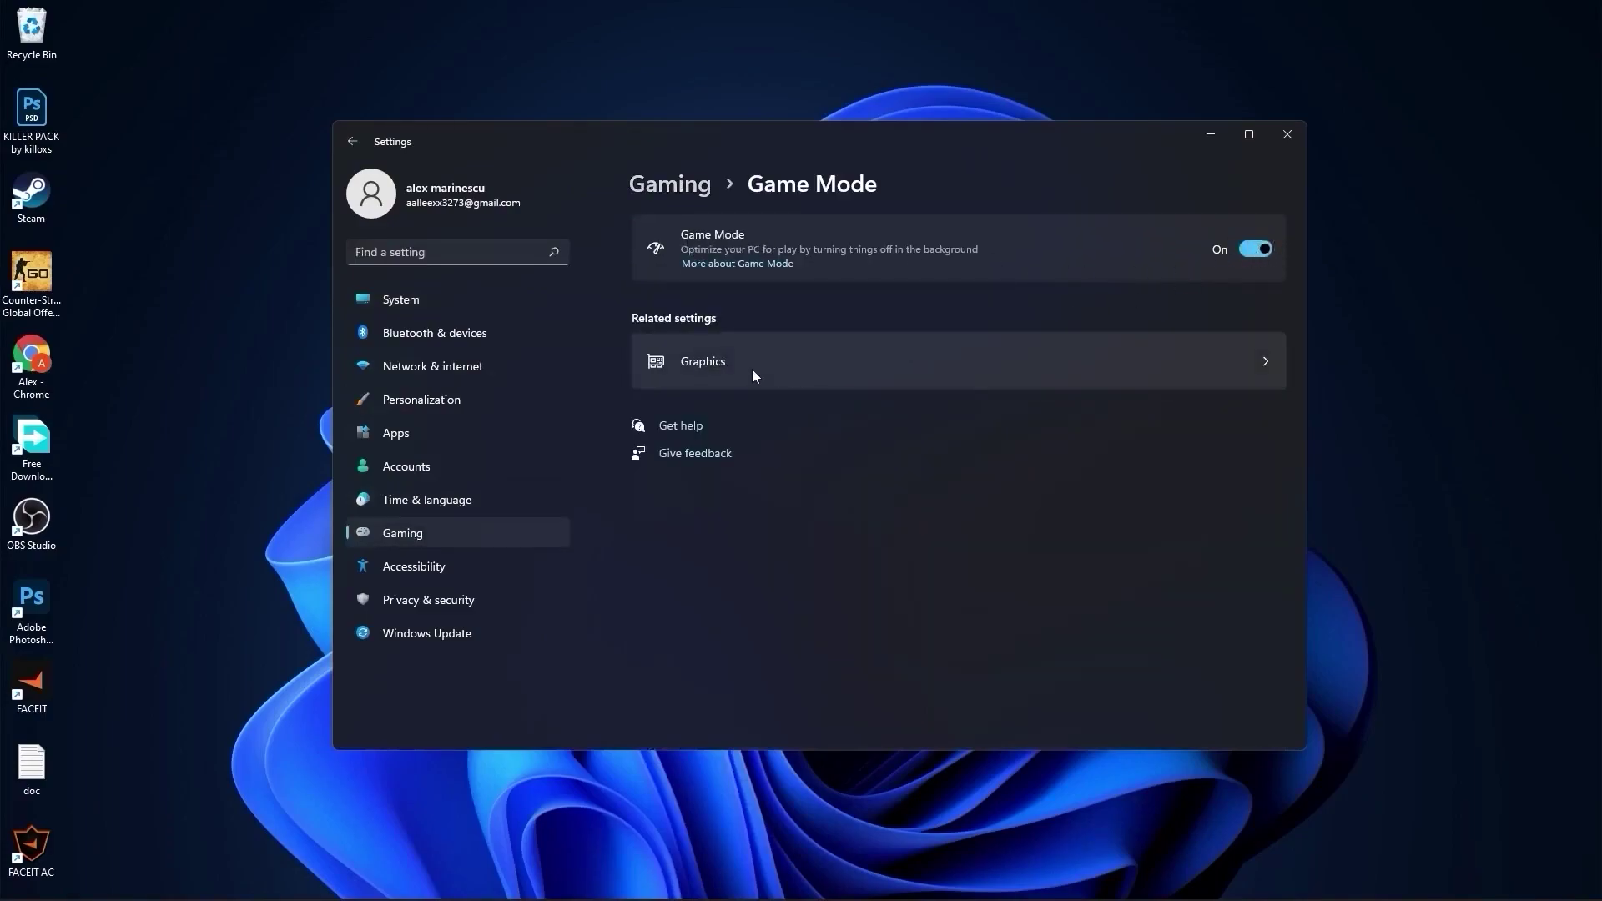
click(703, 363)
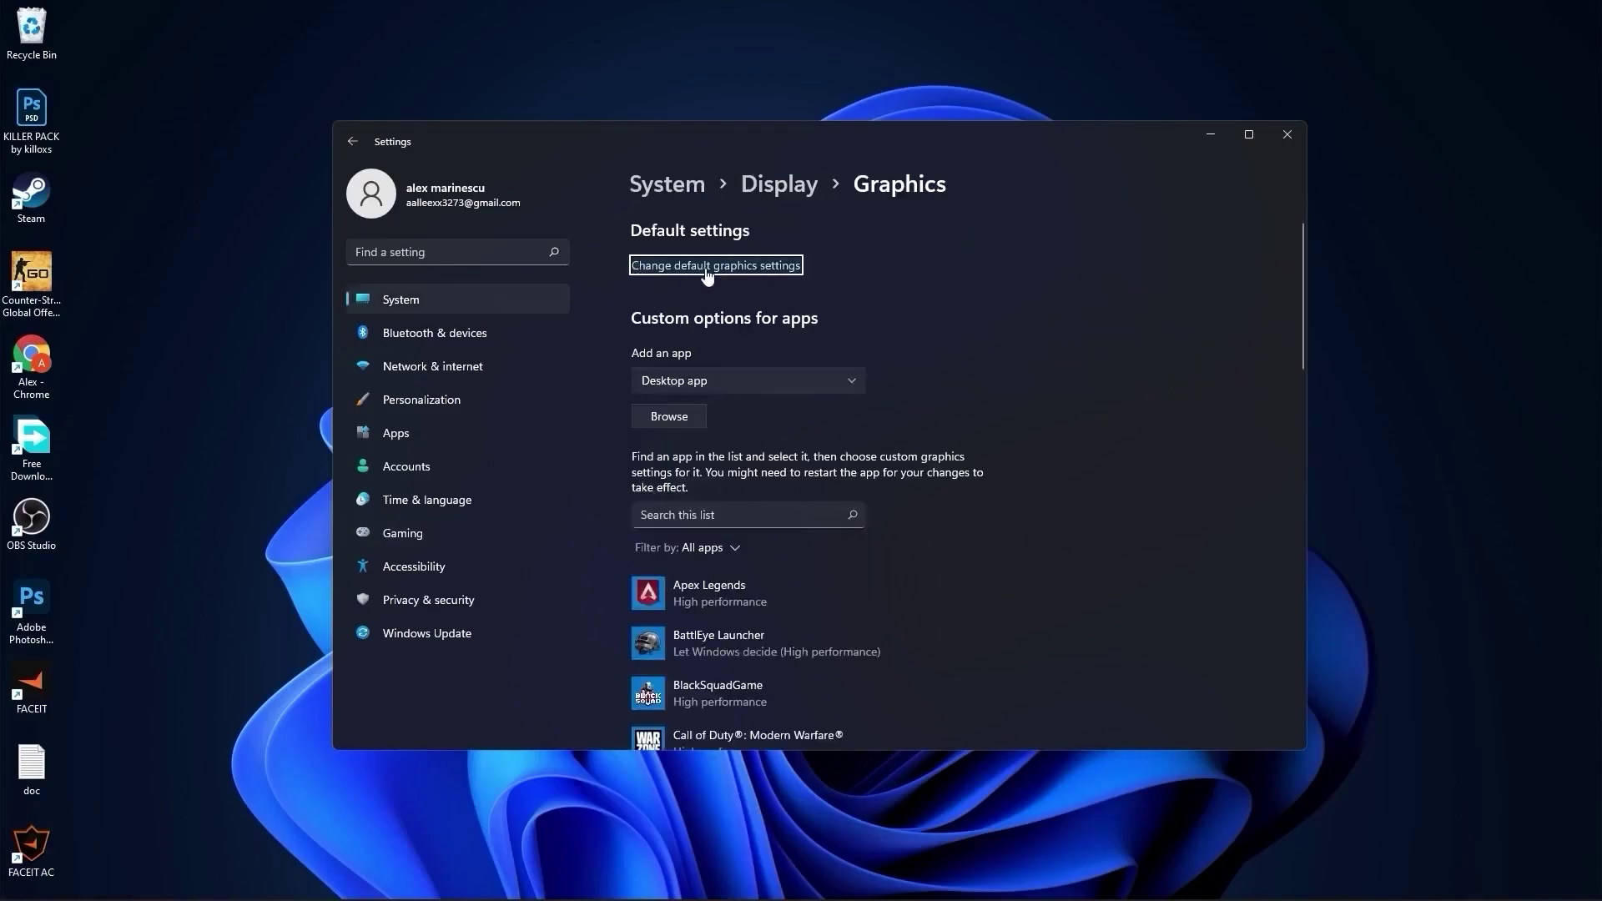
click(715, 266)
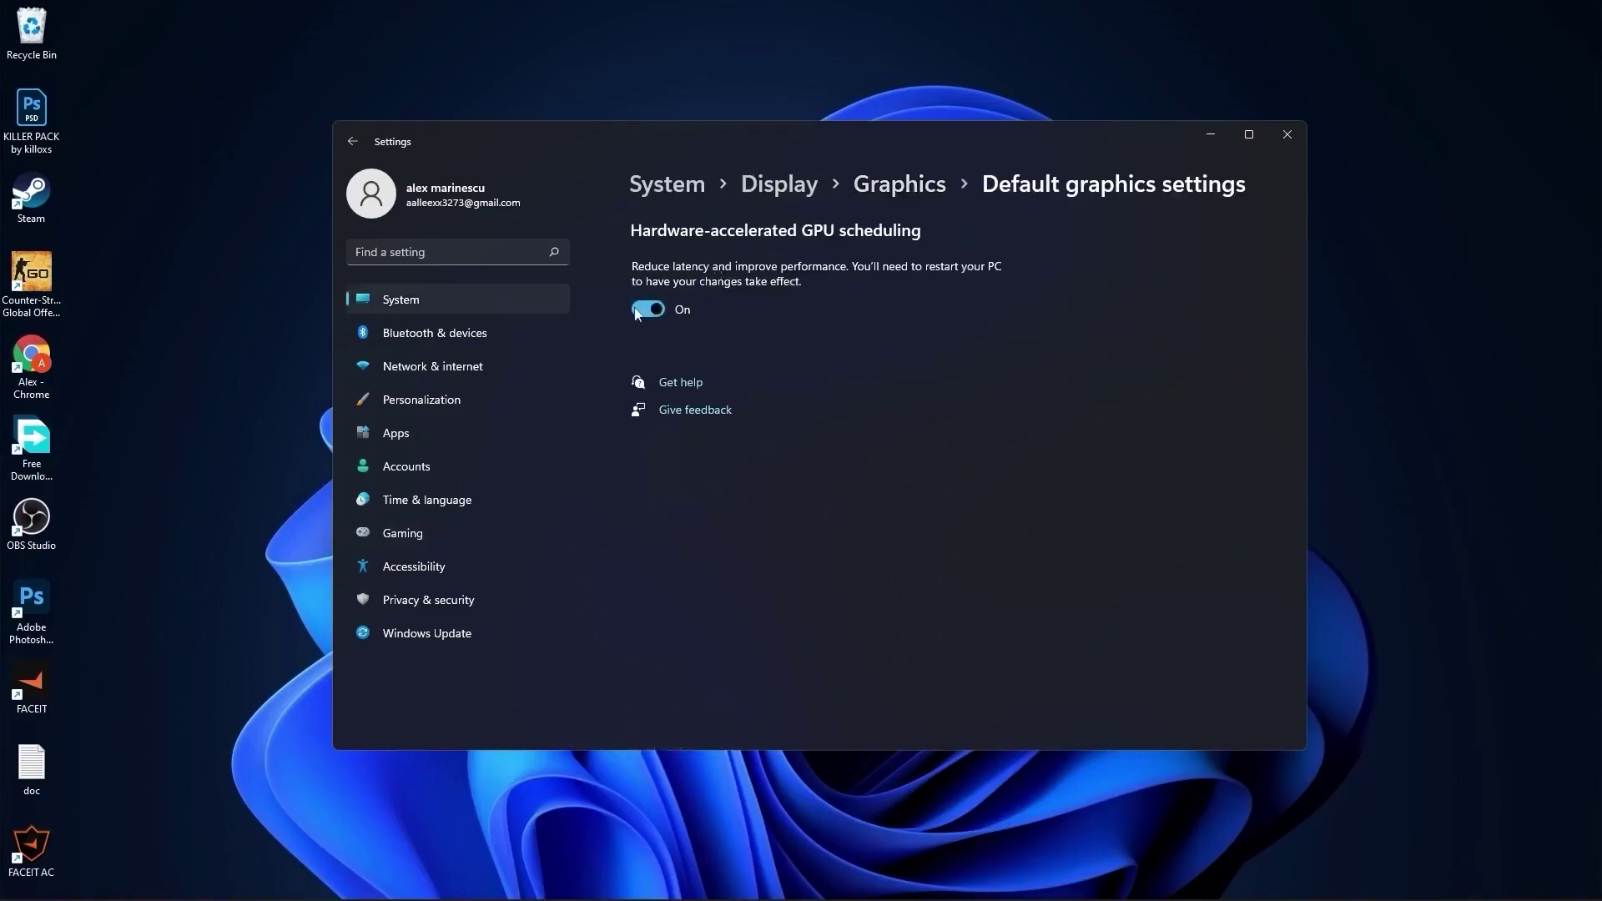
click(1285, 137)
Step: Open Performance Options via a 'performance' search
click(666, 876)
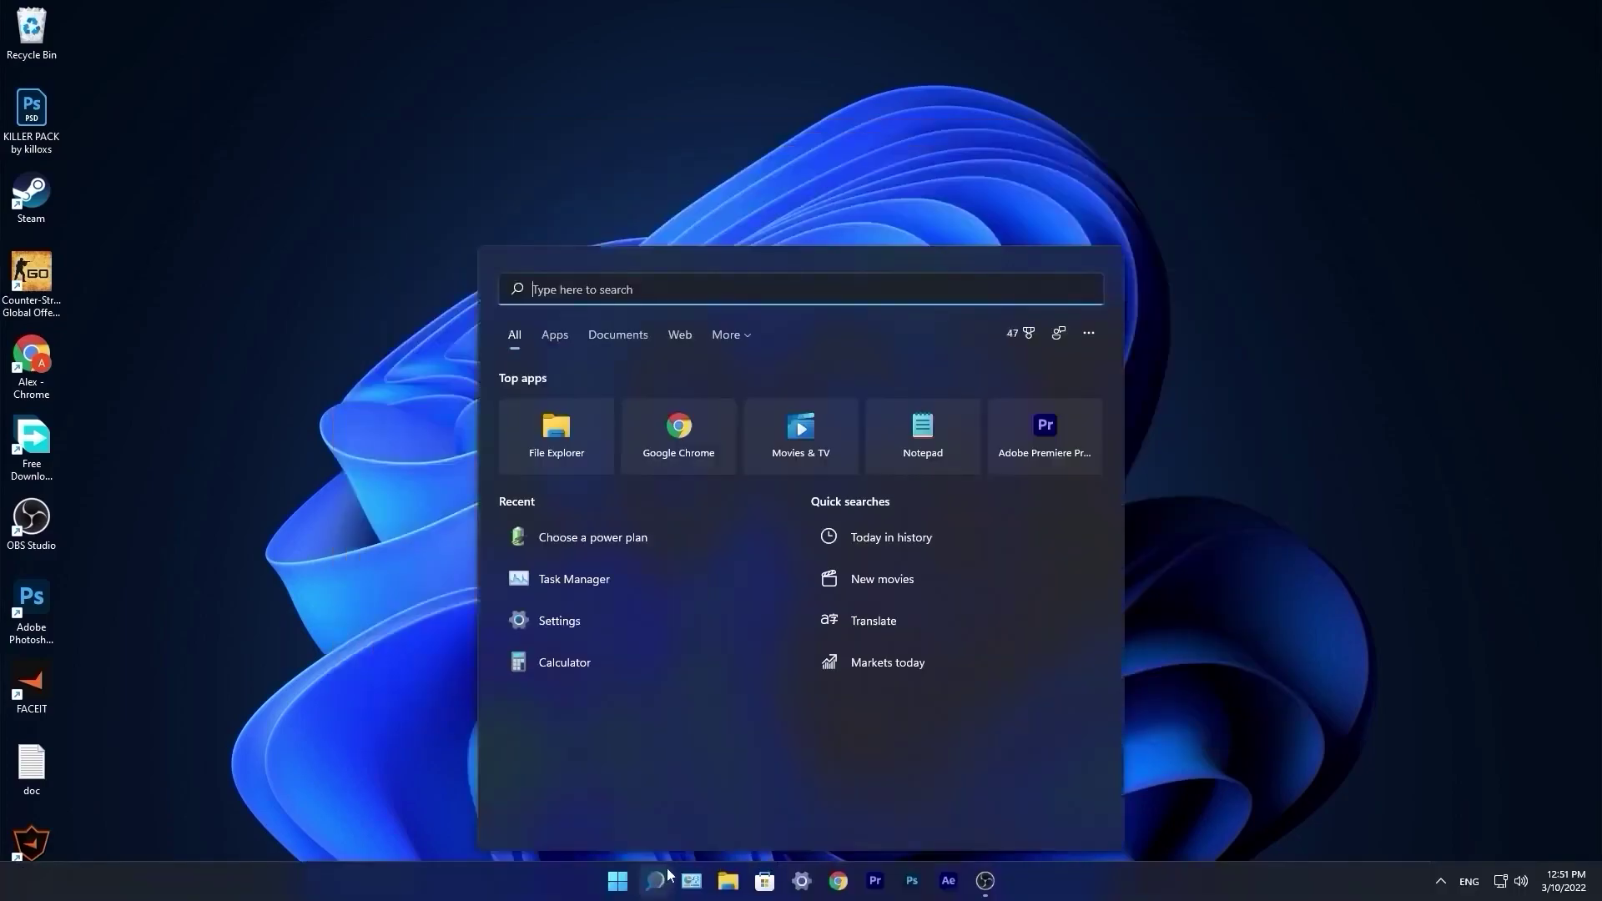
text(performance)
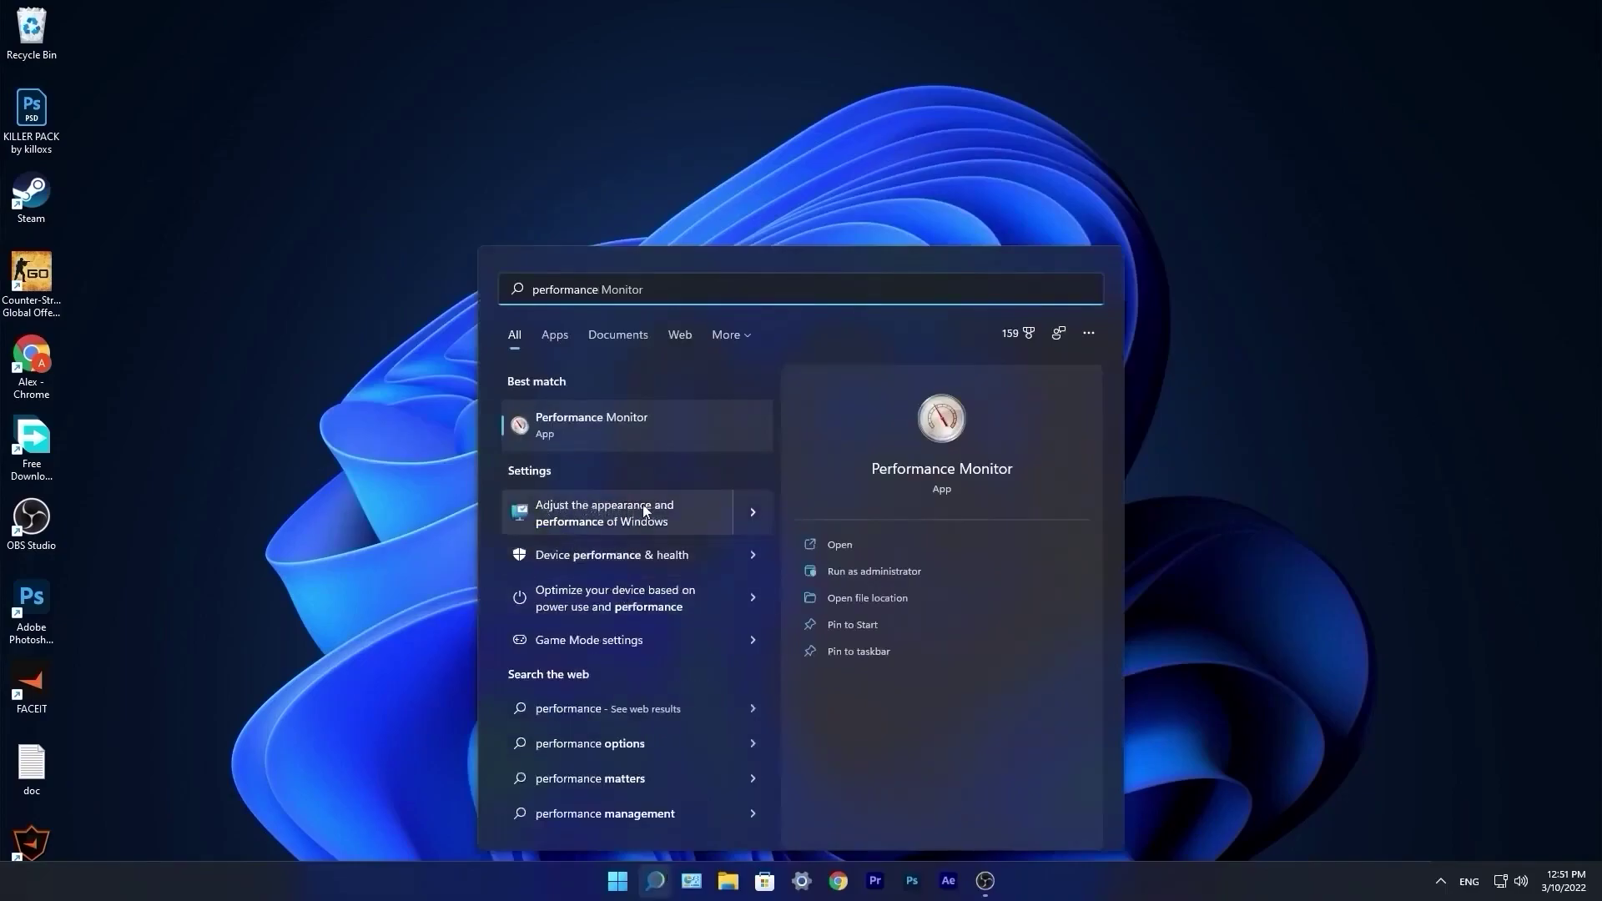
click(596, 516)
drag(318, 82, 939, 261)
Step: Choose Adjust for best performance, keeping smooth screen-font edges and thumbnails, and apply
click(721, 397)
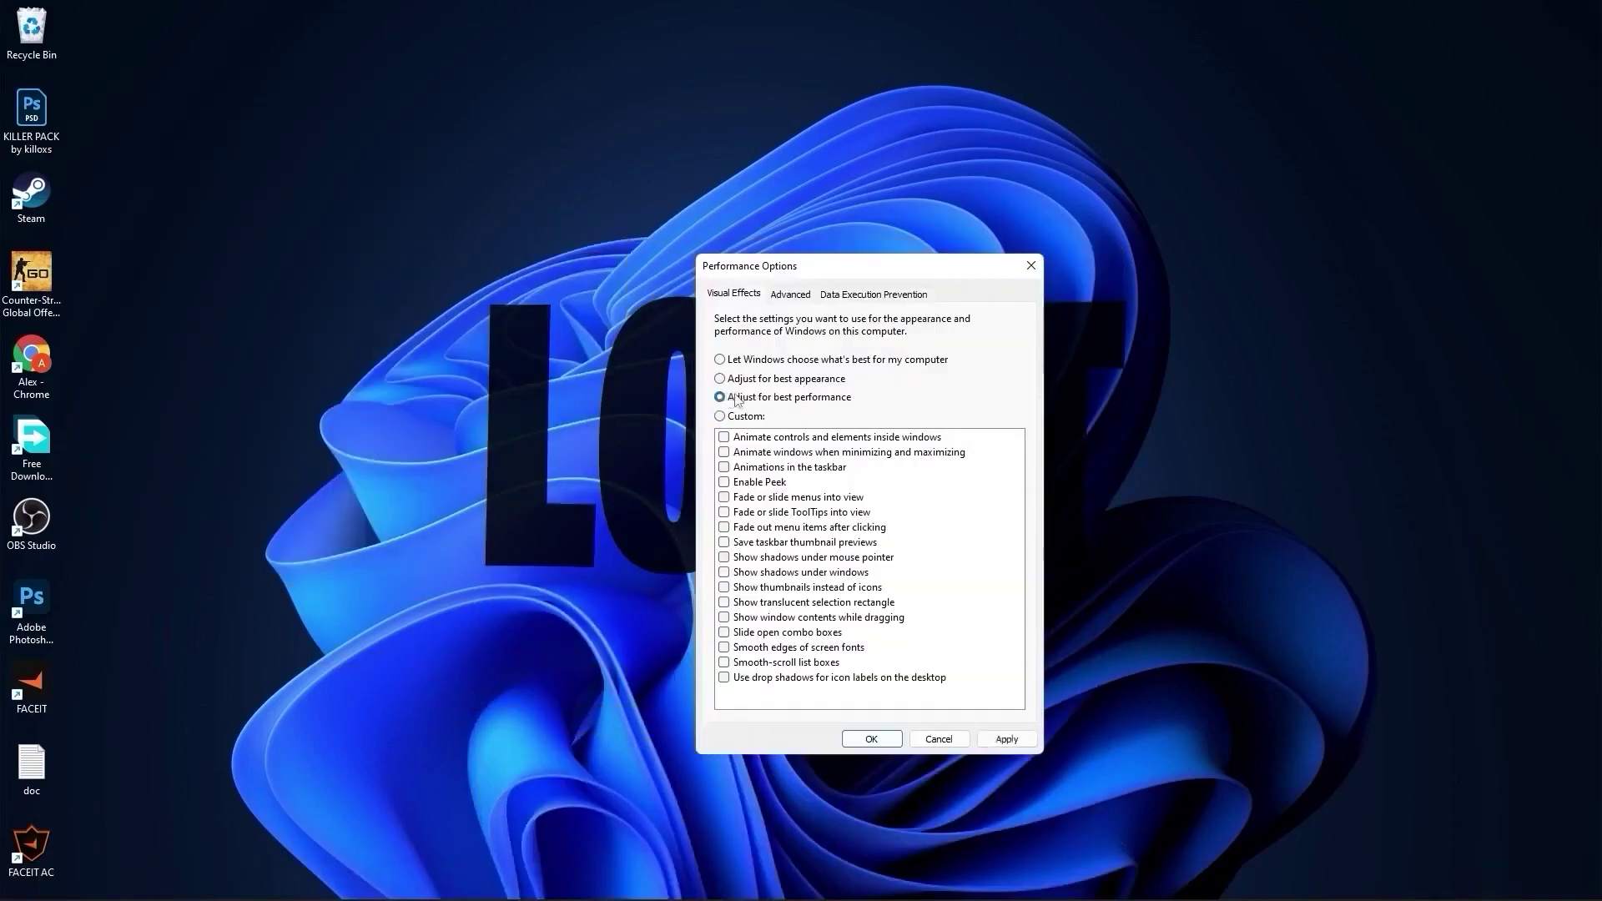
click(742, 648)
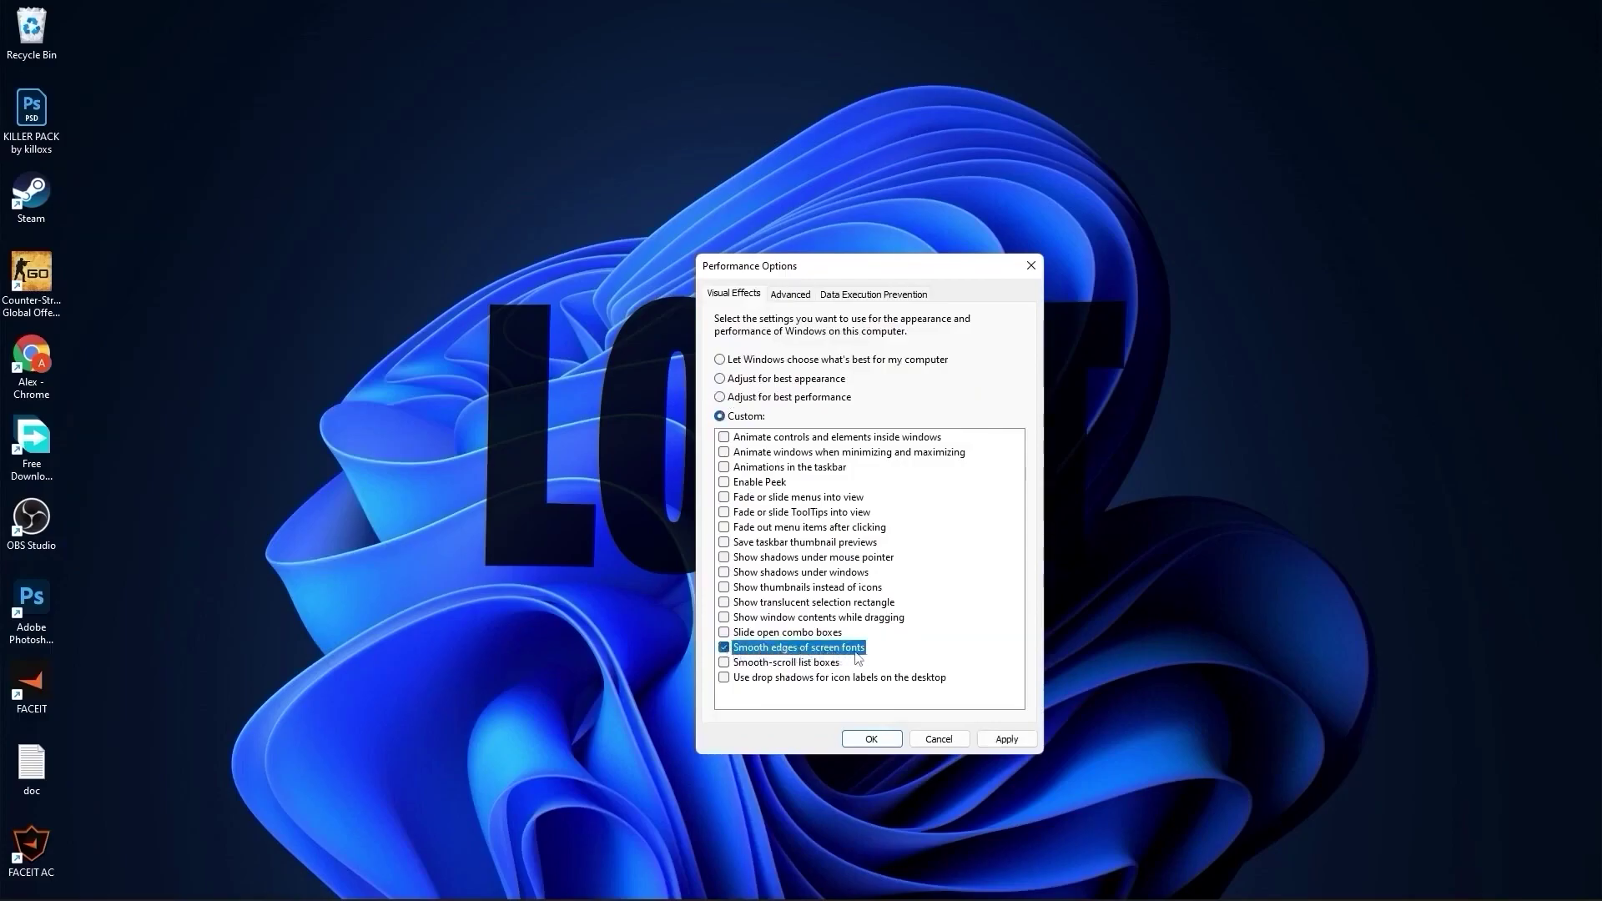
click(724, 588)
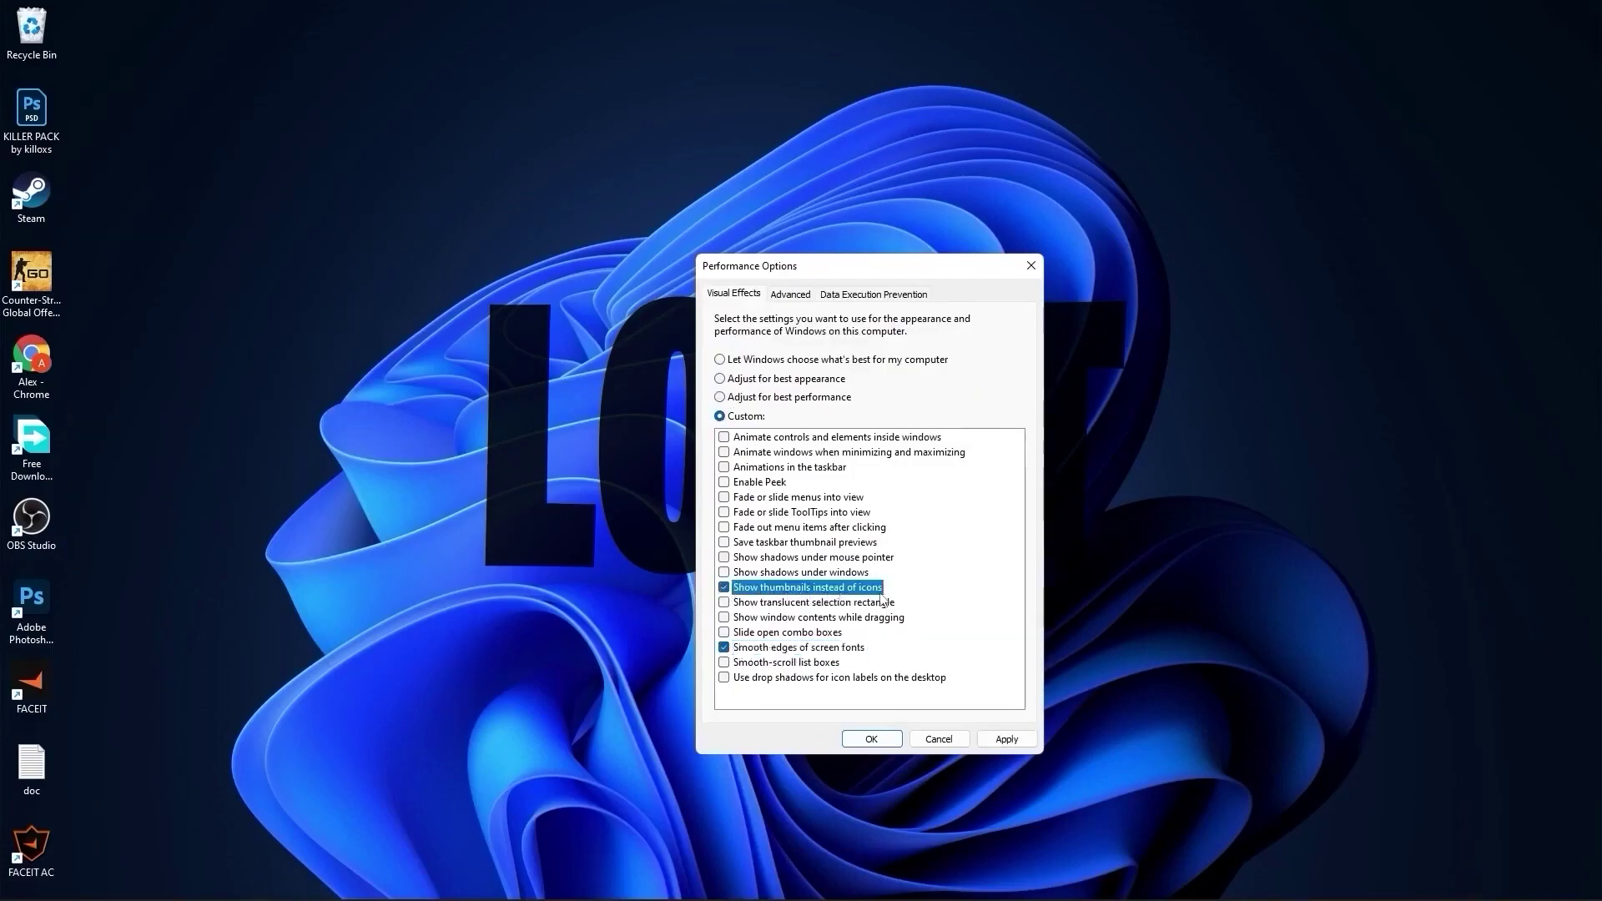
click(1007, 739)
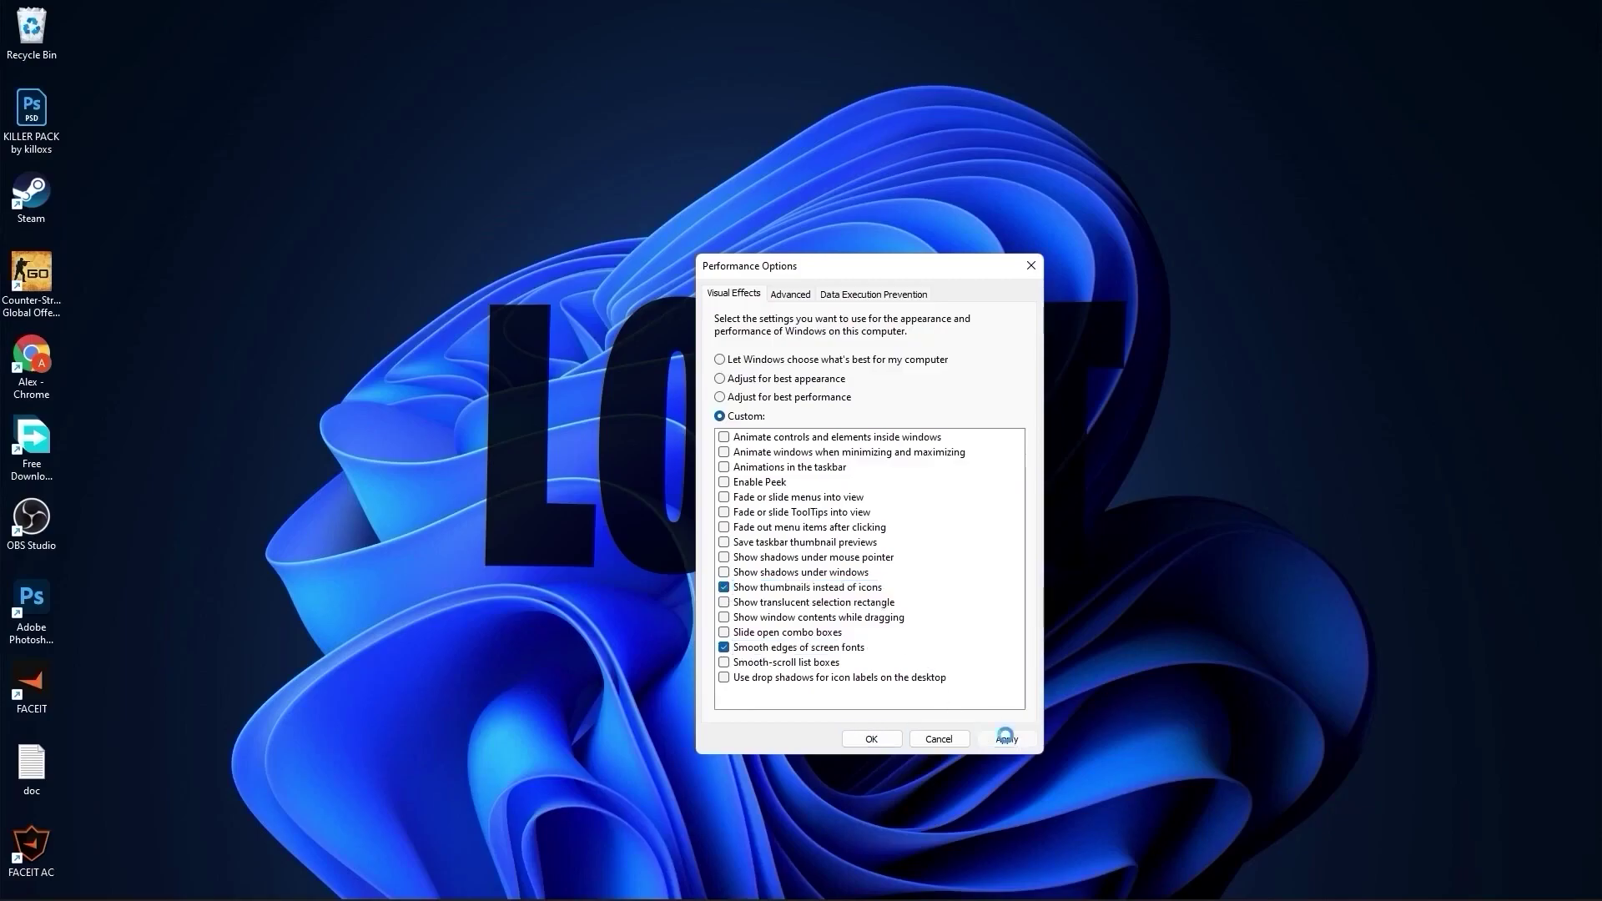
click(871, 740)
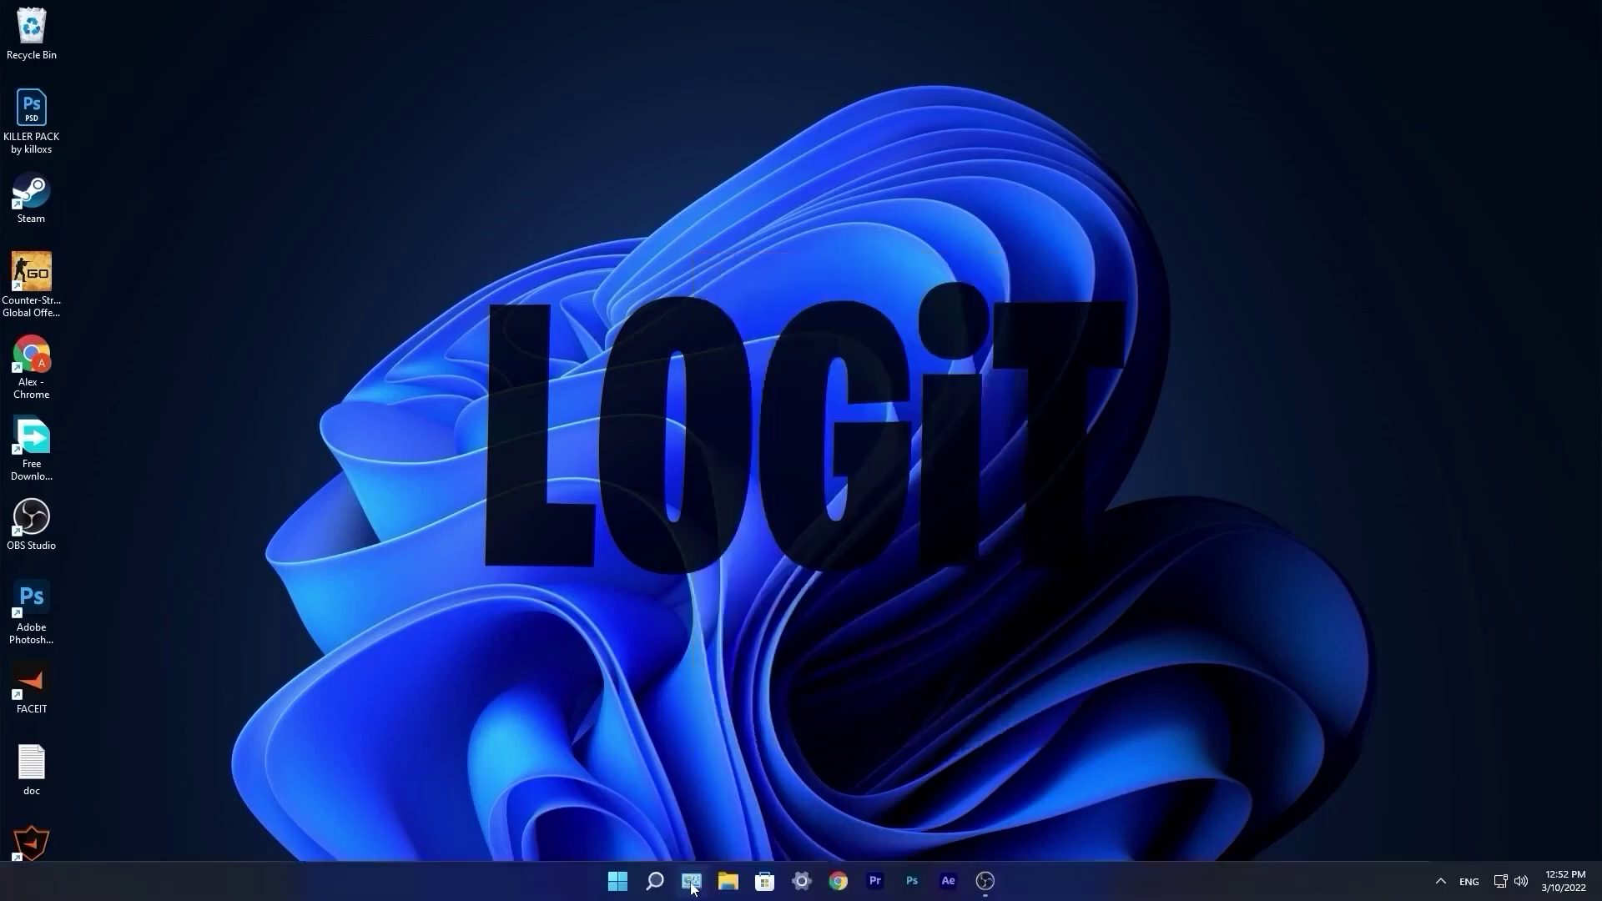
Step: Open Defragment and Optimize Drives and retrim drive C:
click(656, 882)
text(optimize)
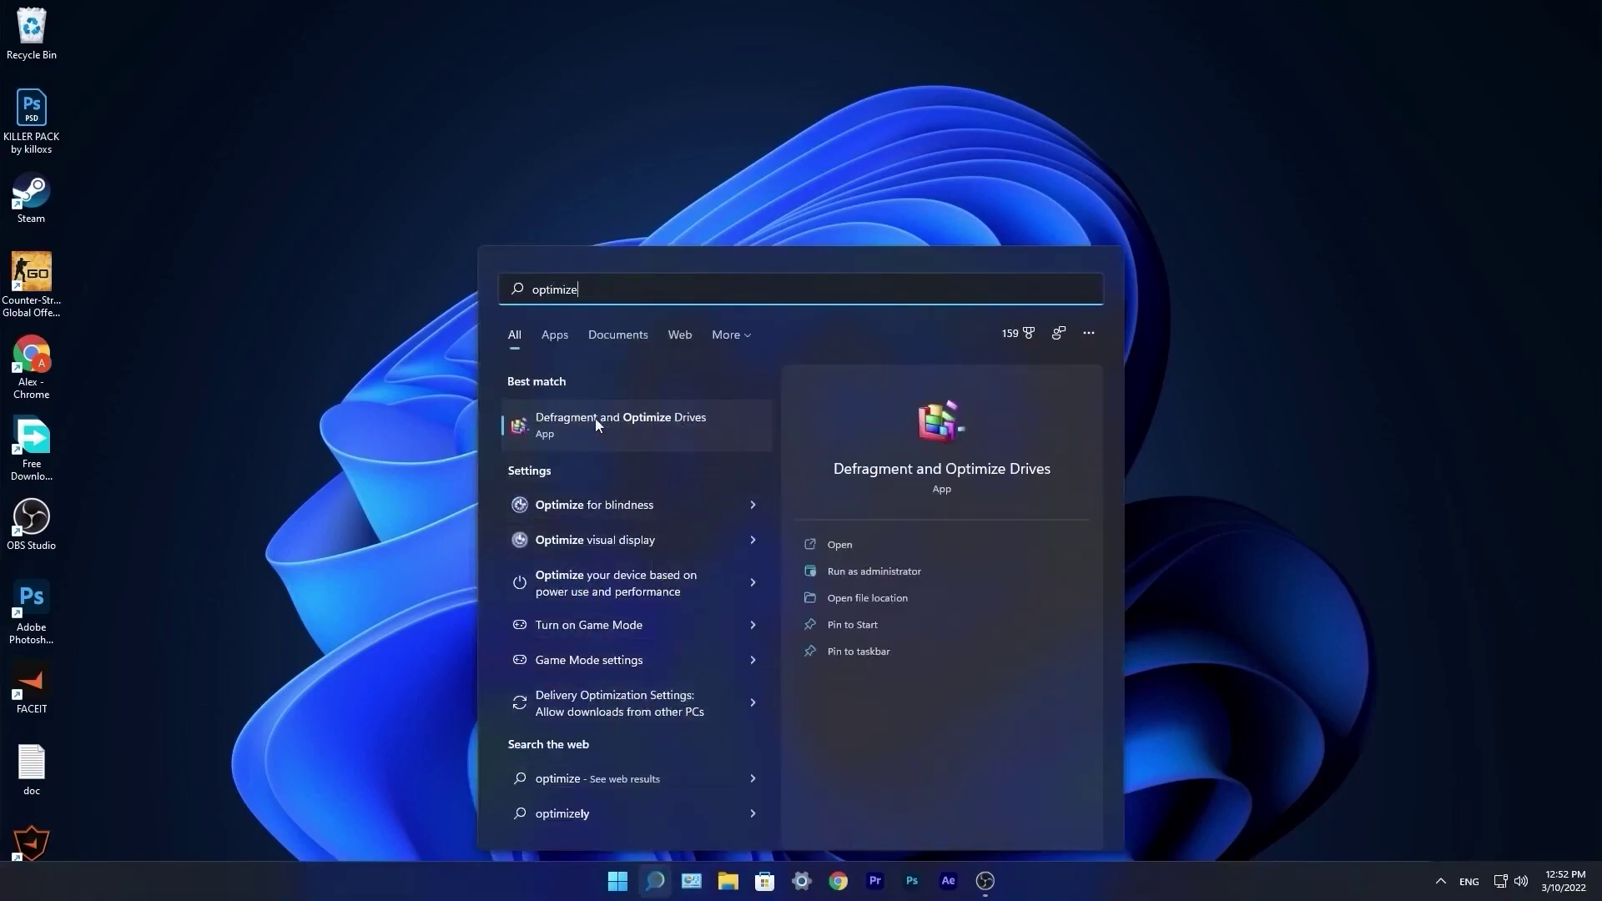
click(627, 427)
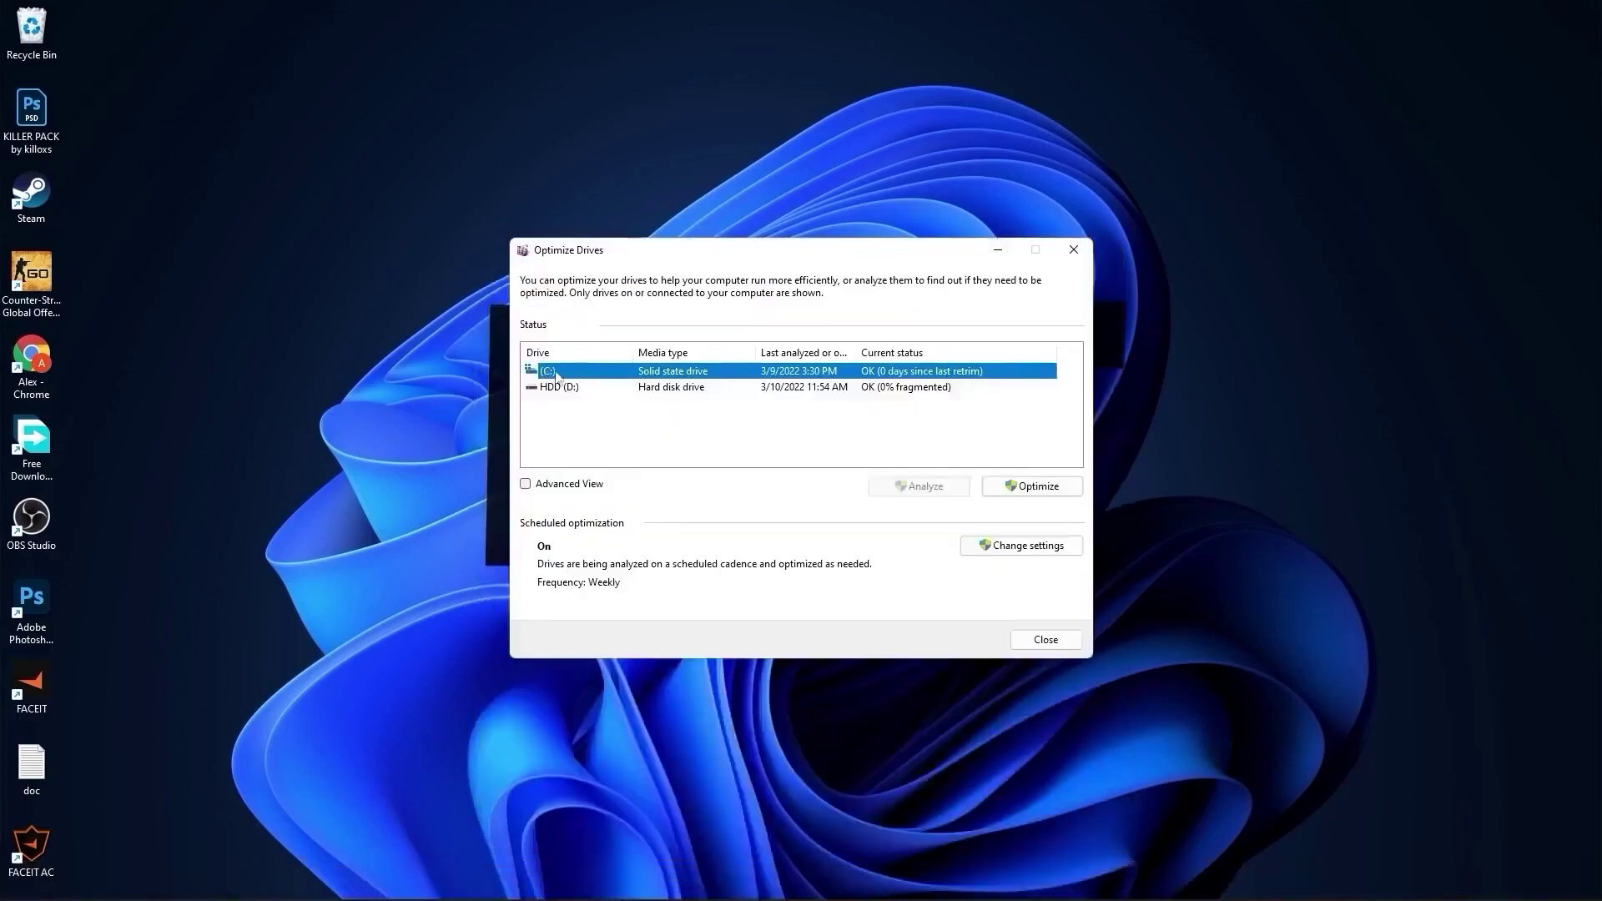
click(1033, 486)
Step: Analyze HDD (D:) for fragmentation and start optimizing it
click(652, 388)
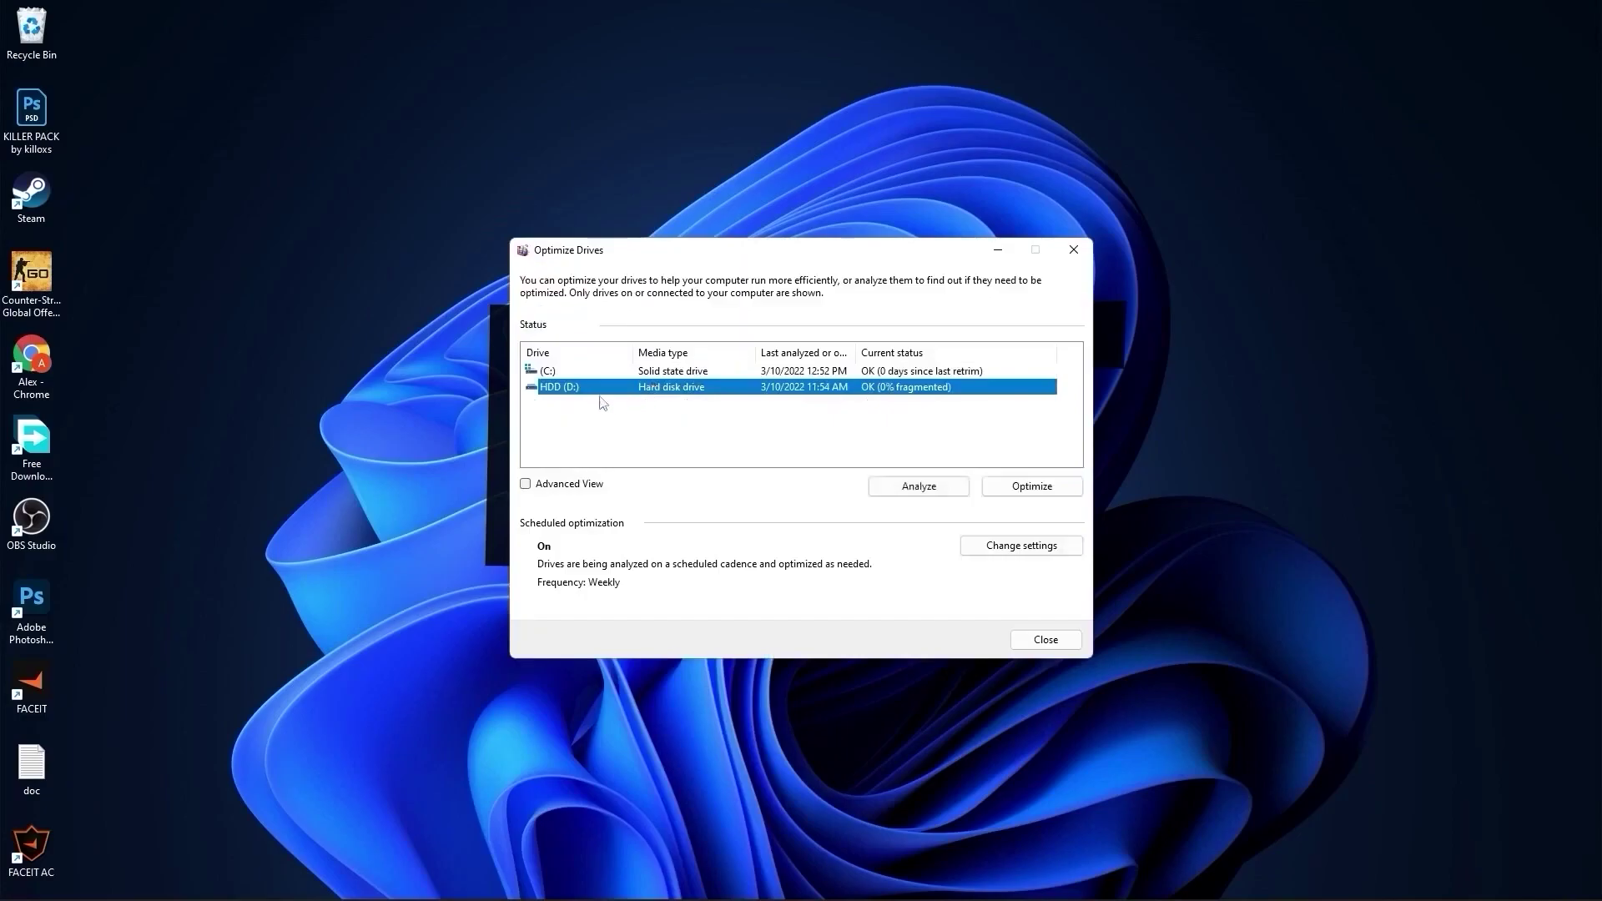
click(919, 483)
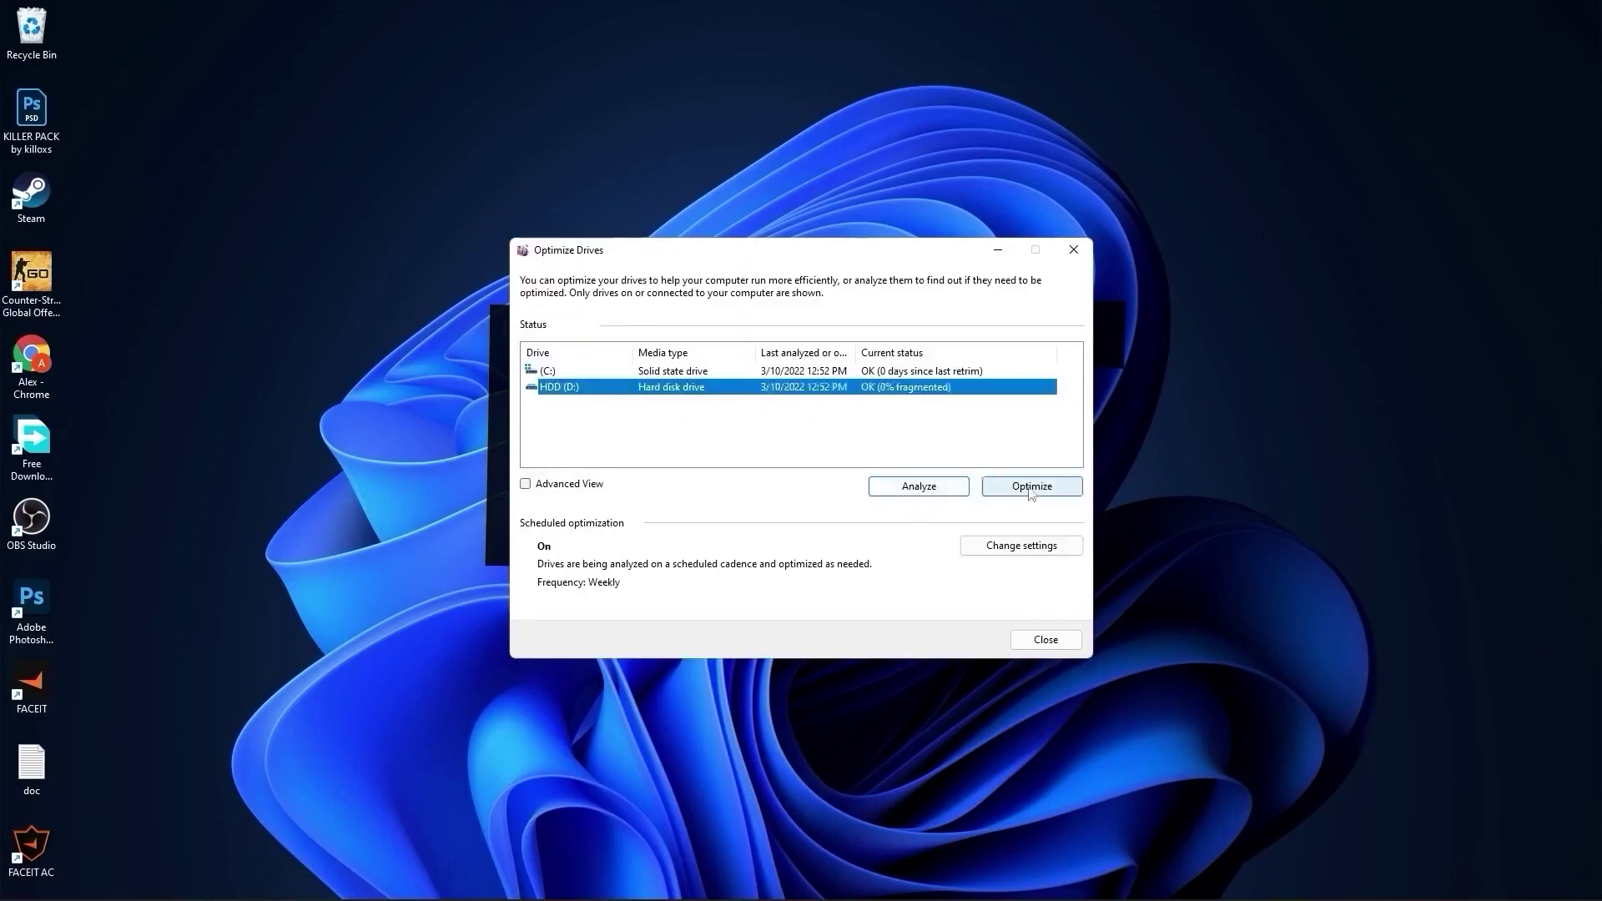
click(1033, 487)
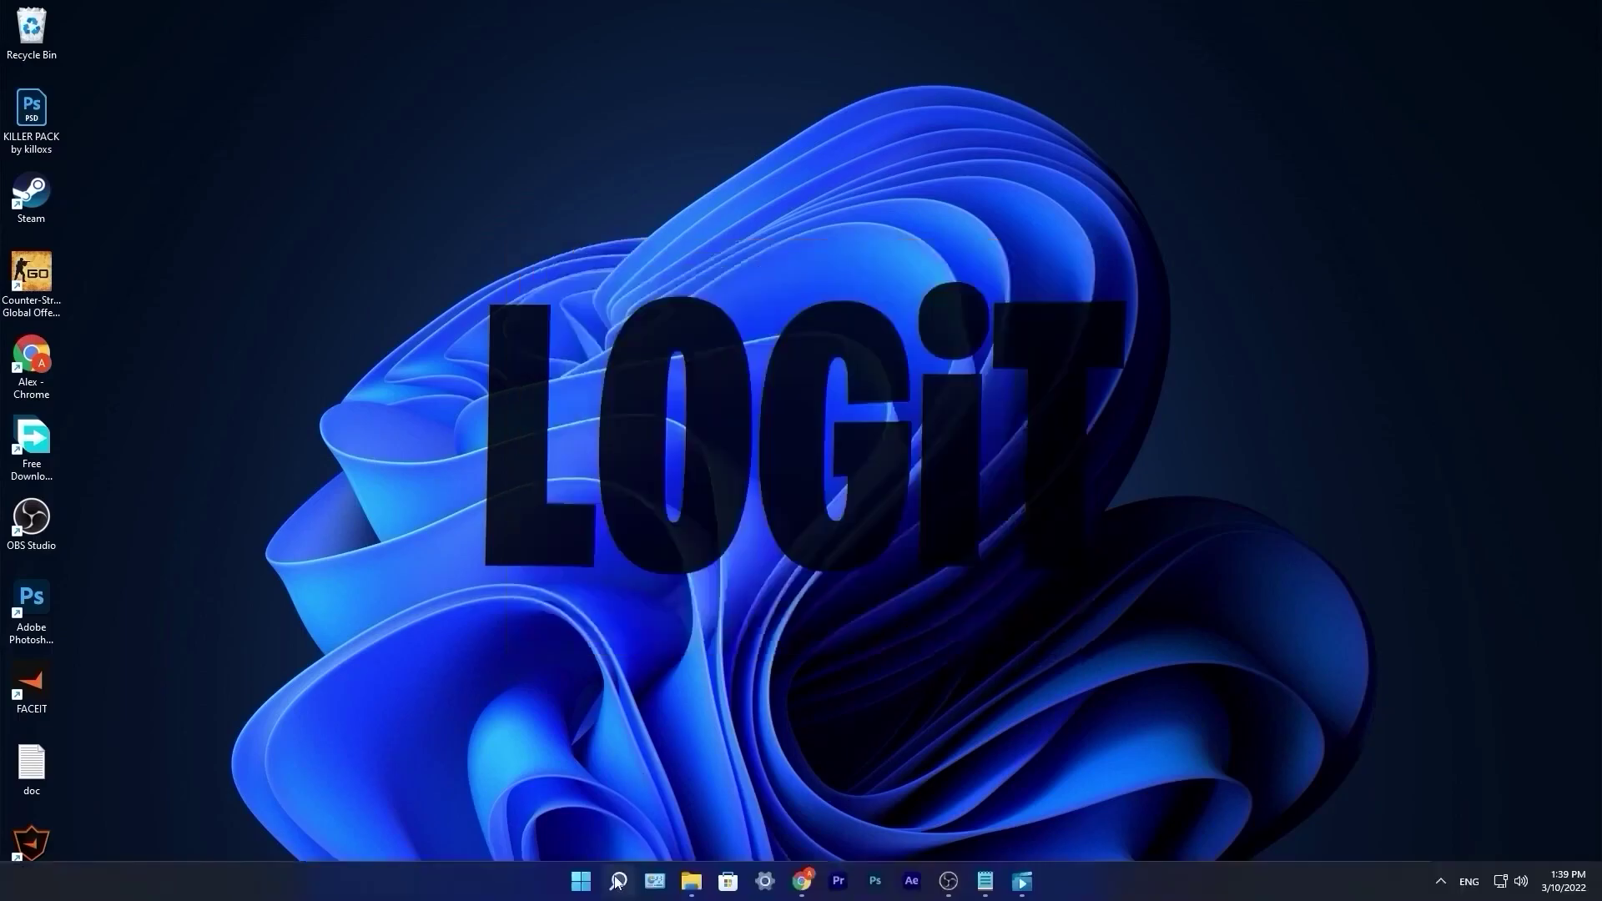
Step: Delete everything in the system Temp folder, skipping in-use items
click(620, 881)
text(run)
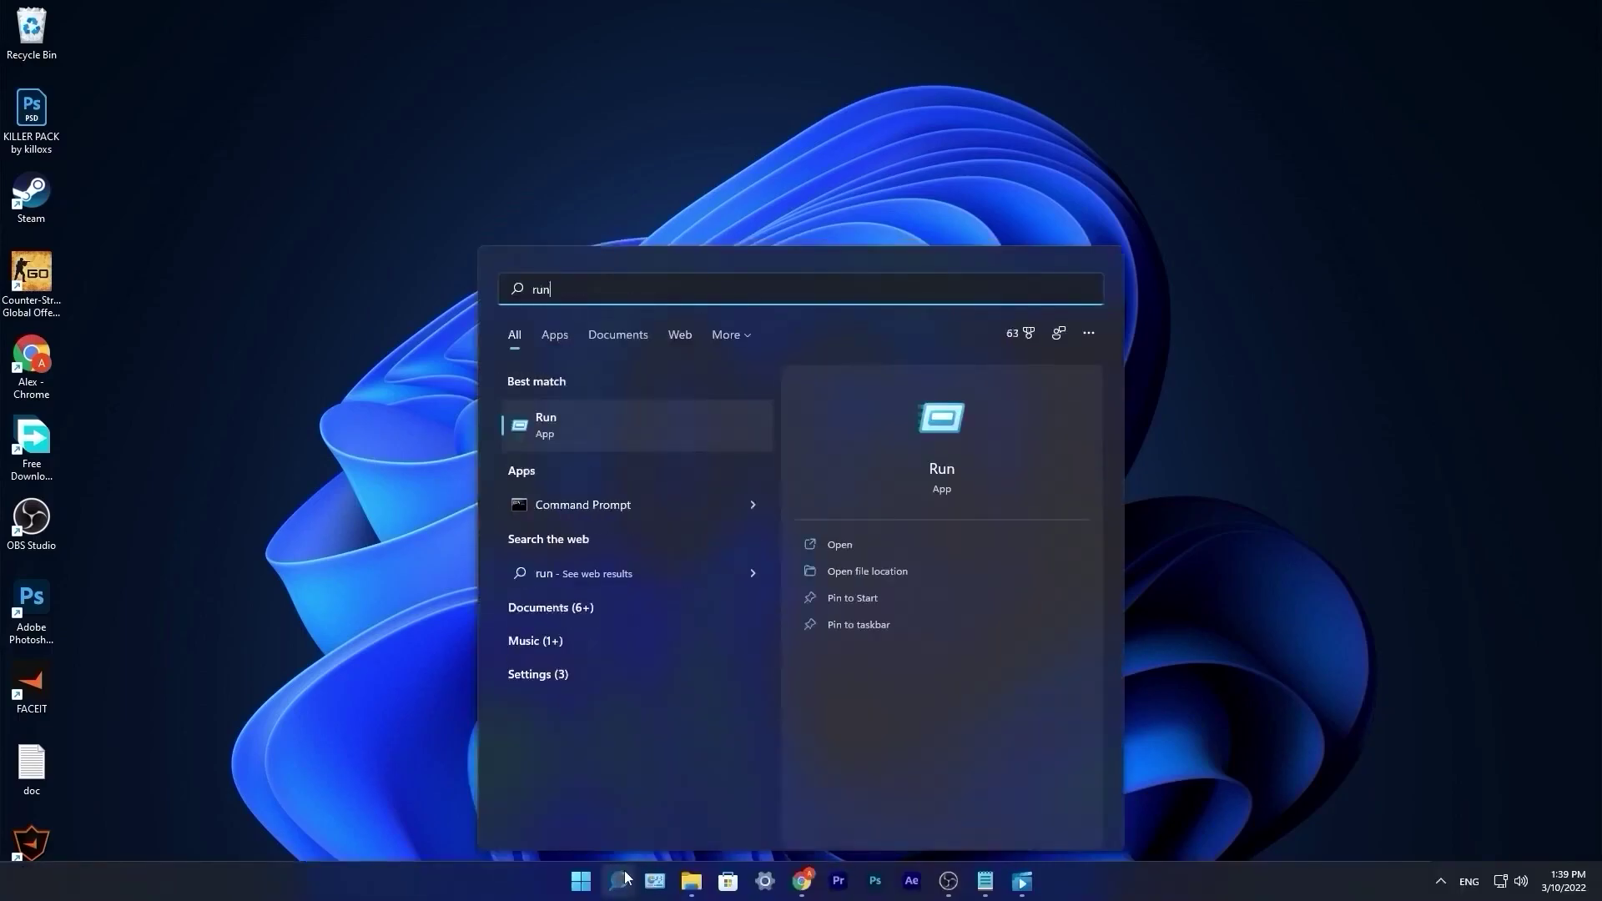
key(Return)
text(temp)
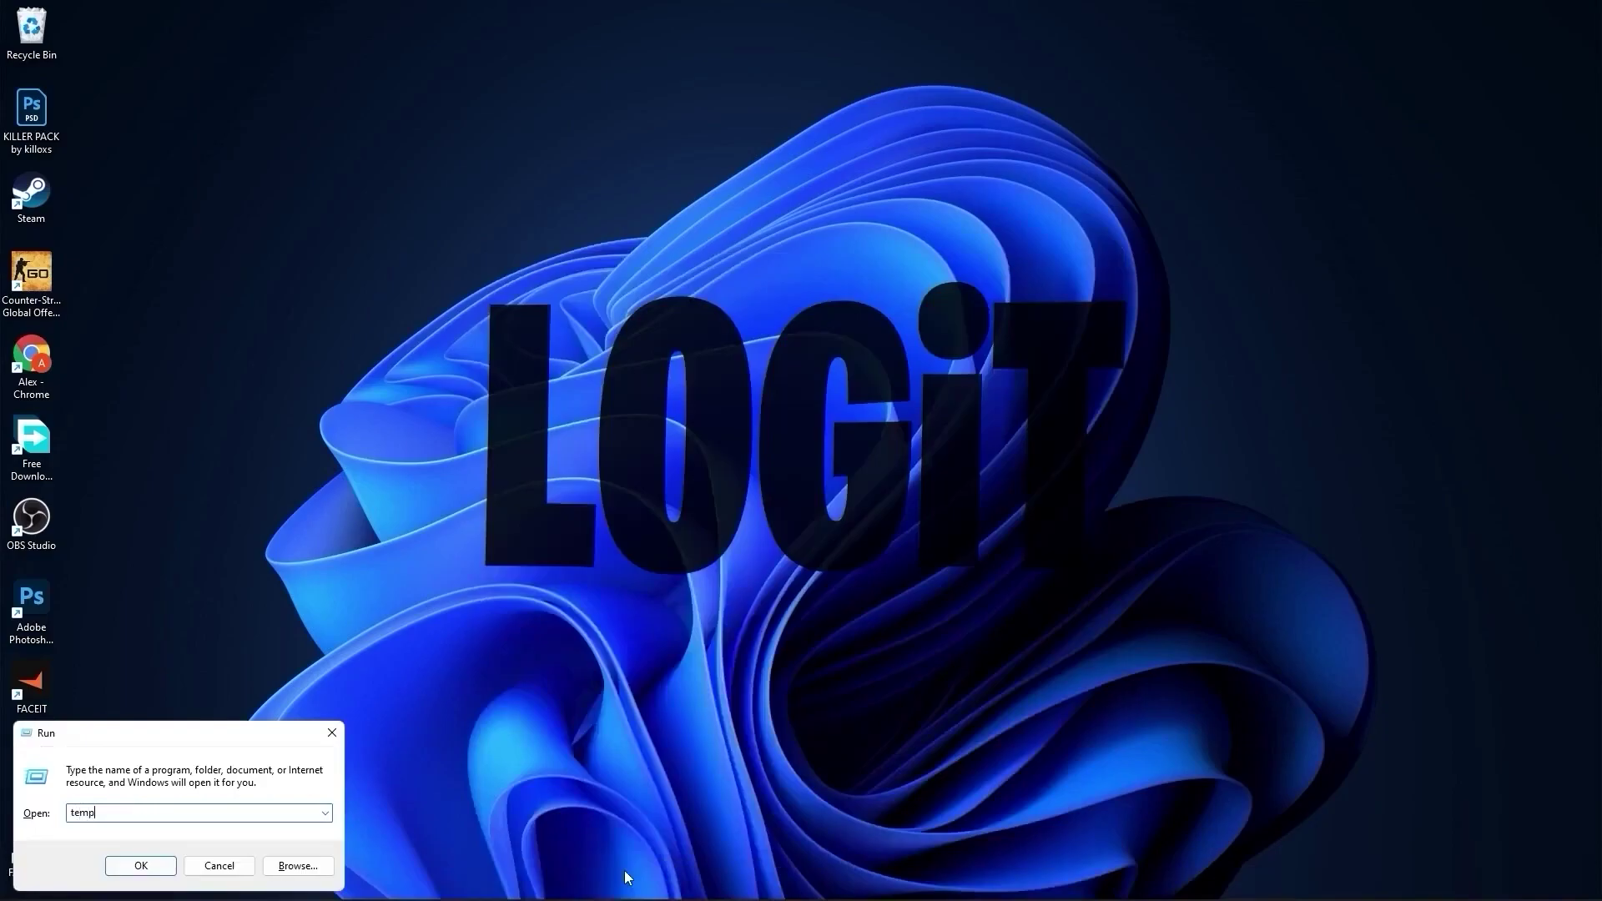
click(159, 863)
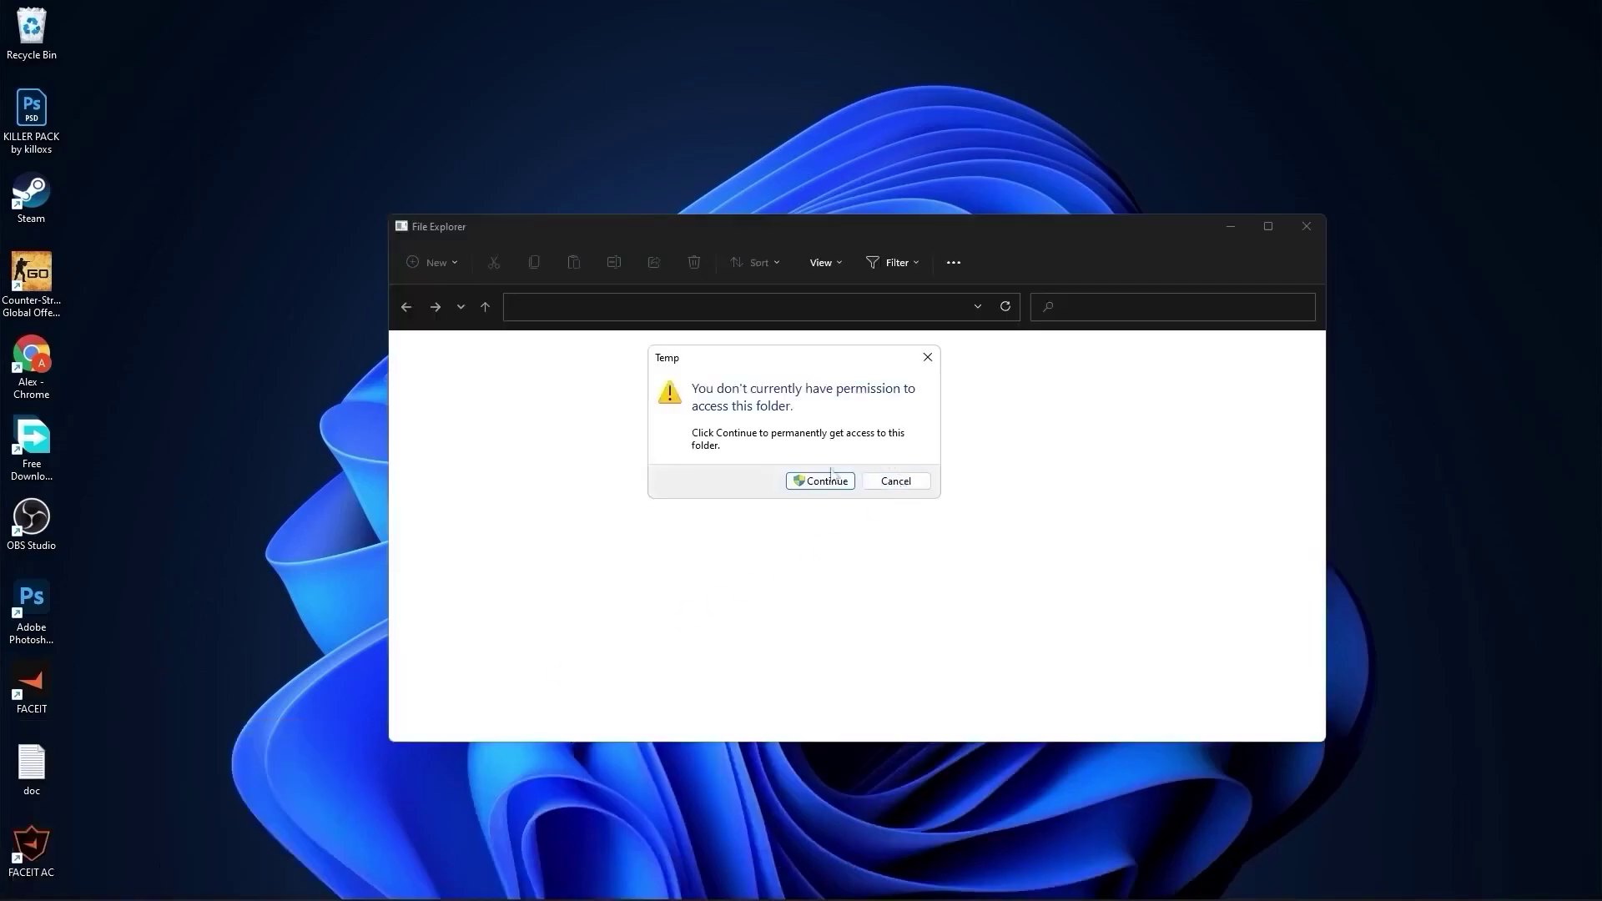
click(817, 482)
key(ctrl+a)
scroll(819, 559, down, 5)
right_click(789, 531)
click(908, 547)
click(840, 413)
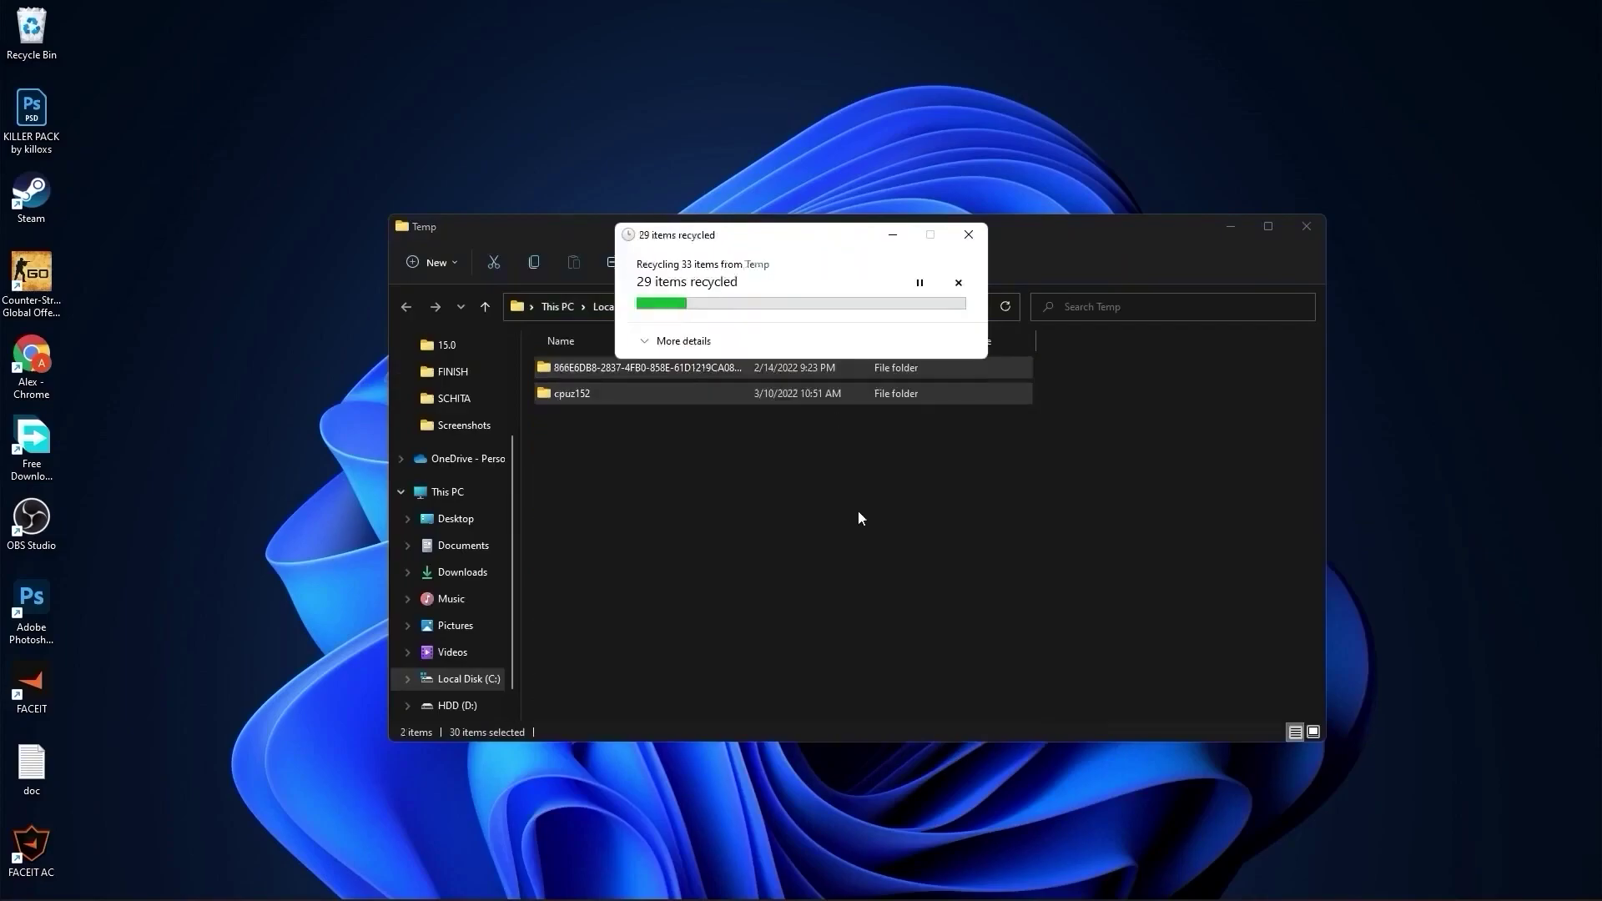
click(841, 378)
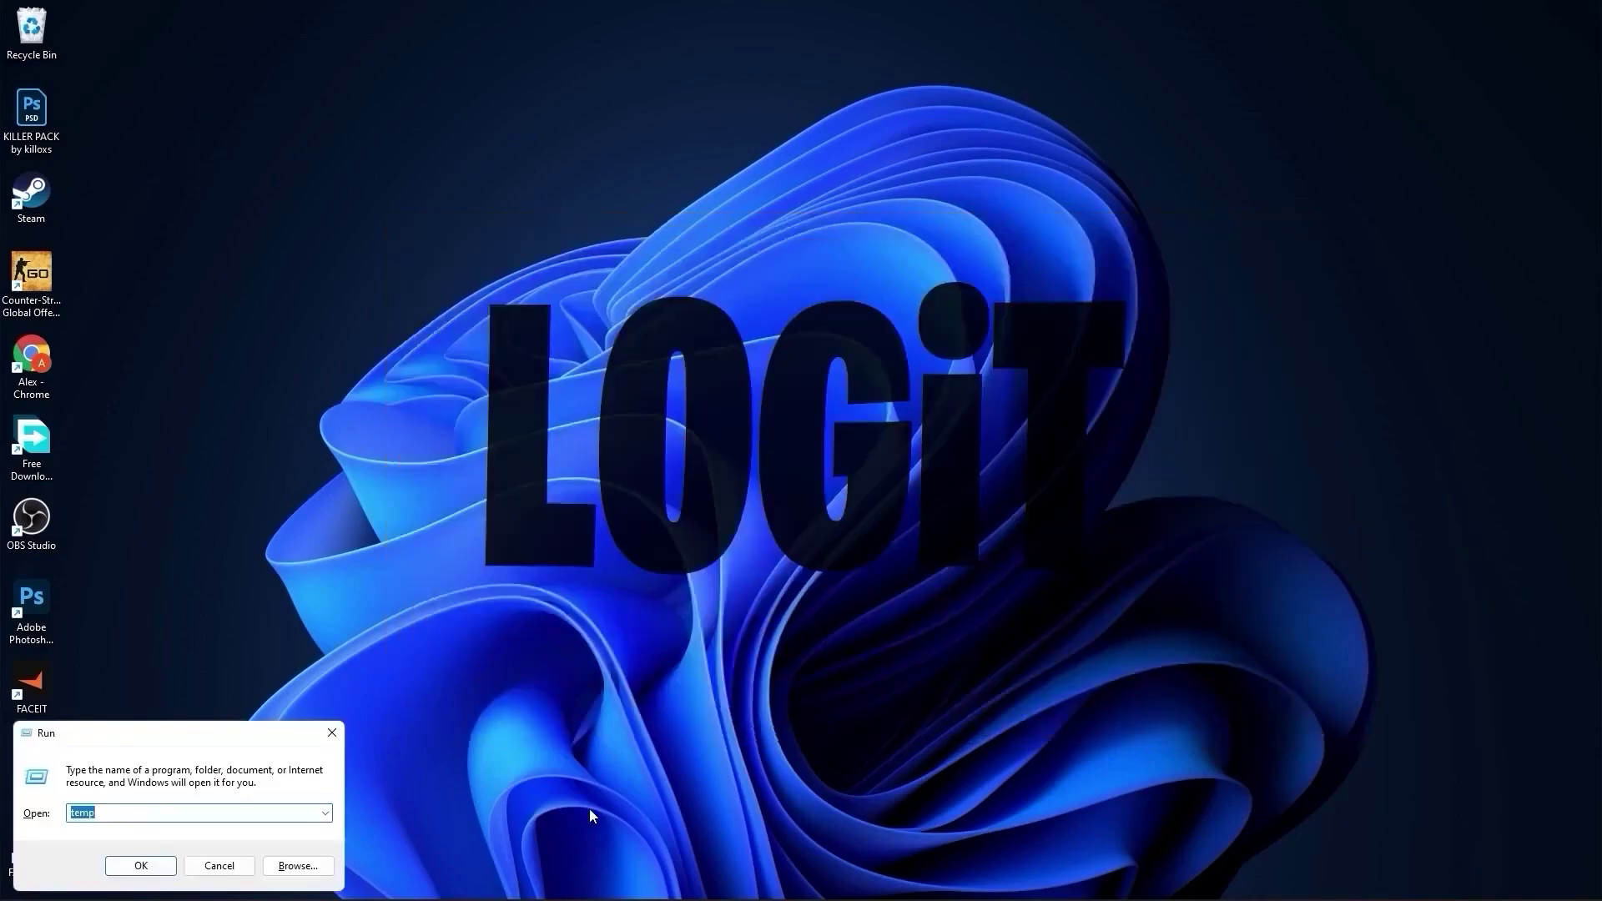
Step: Delete the user %temp% files, skipping undeletable ones, then open the Prefetch folder
text(%)
text(t)
click(141, 867)
key(ctrl+a)
scroll(833, 504, down, 20)
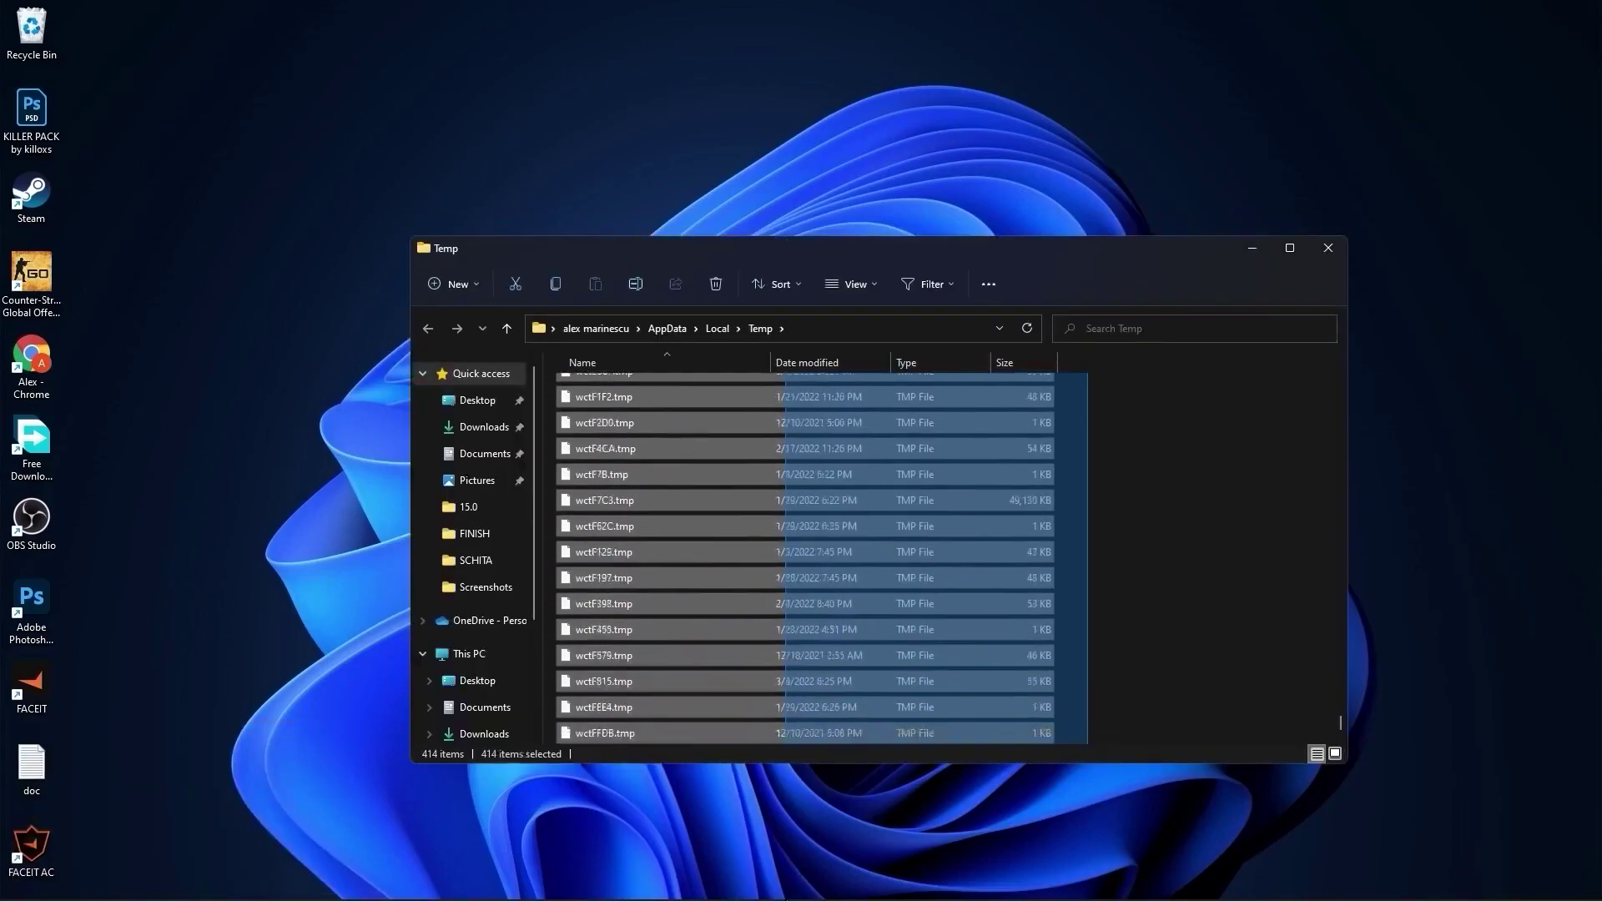
key(Delete)
click(840, 372)
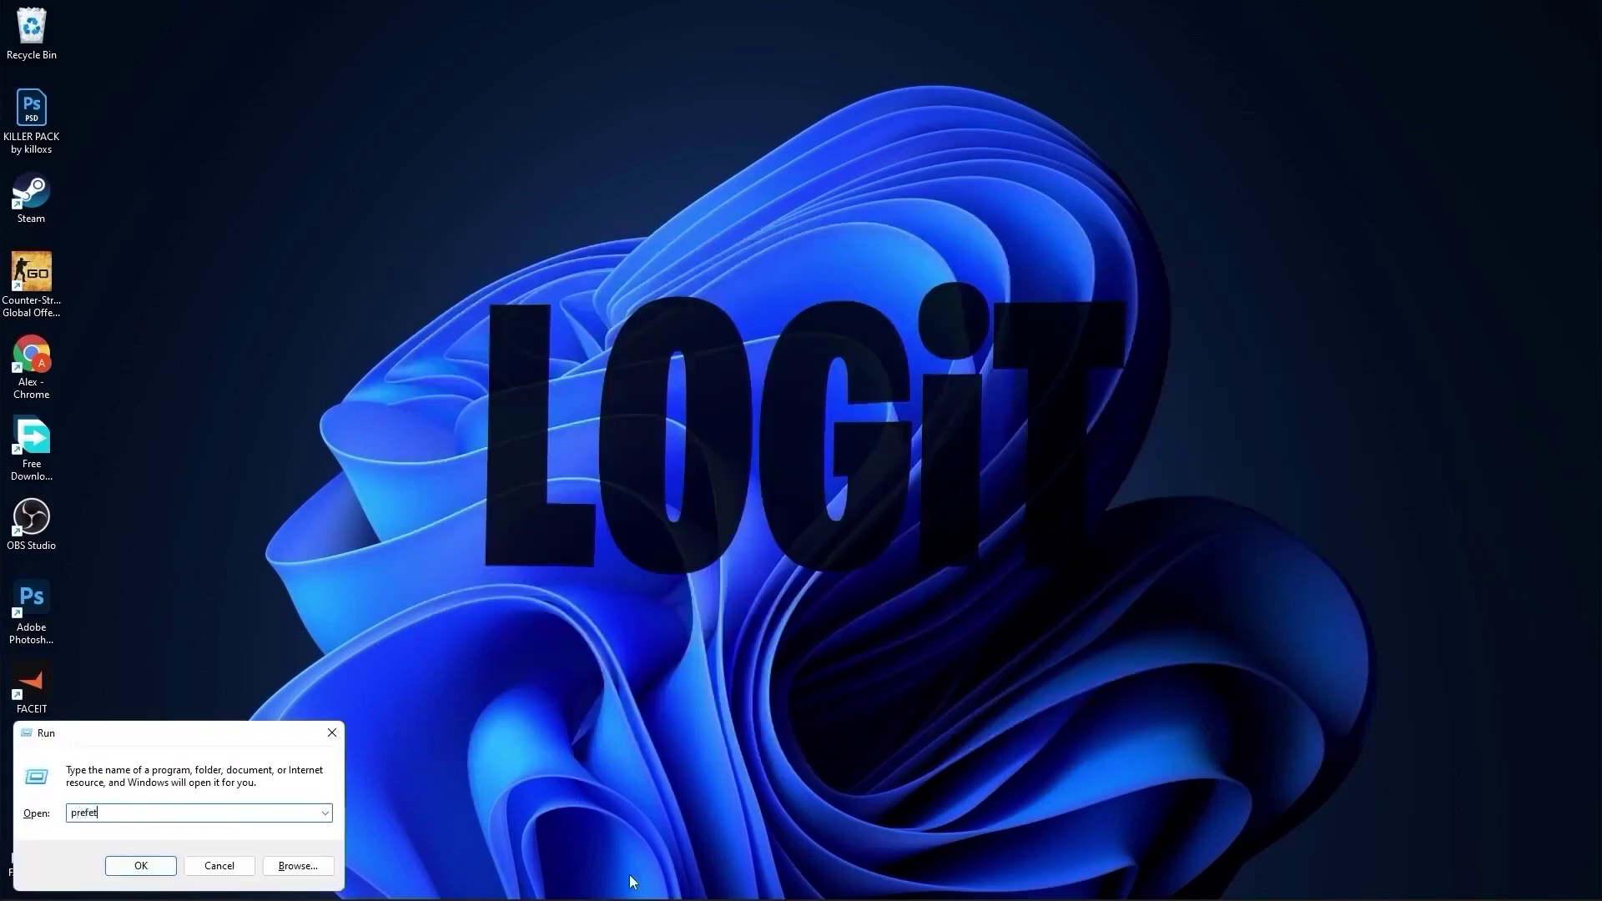
click(150, 862)
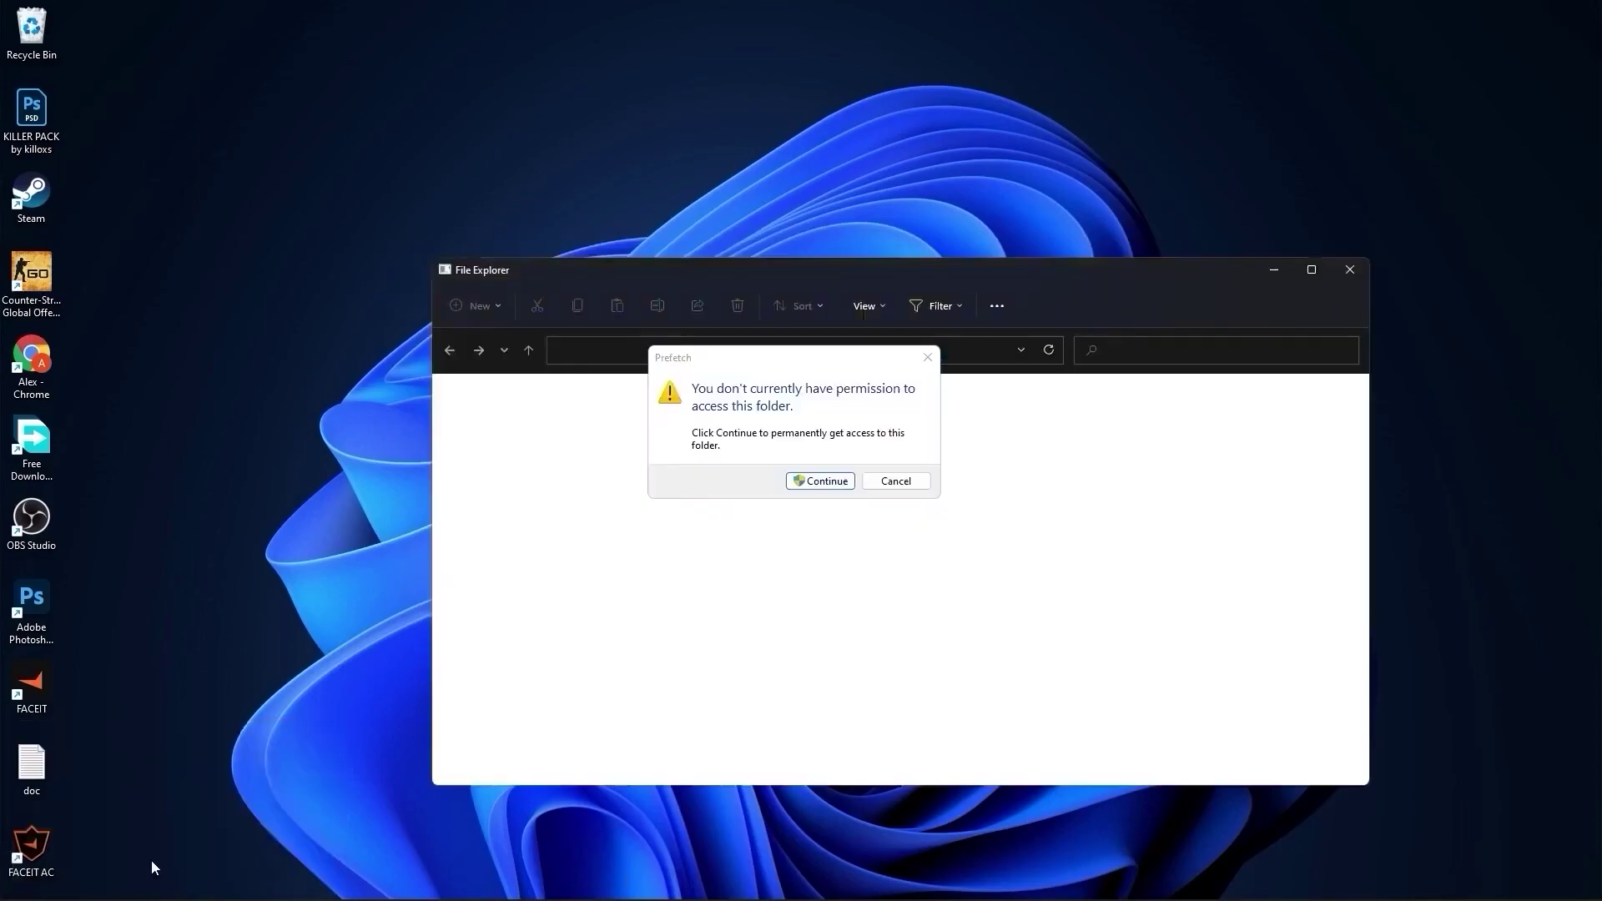
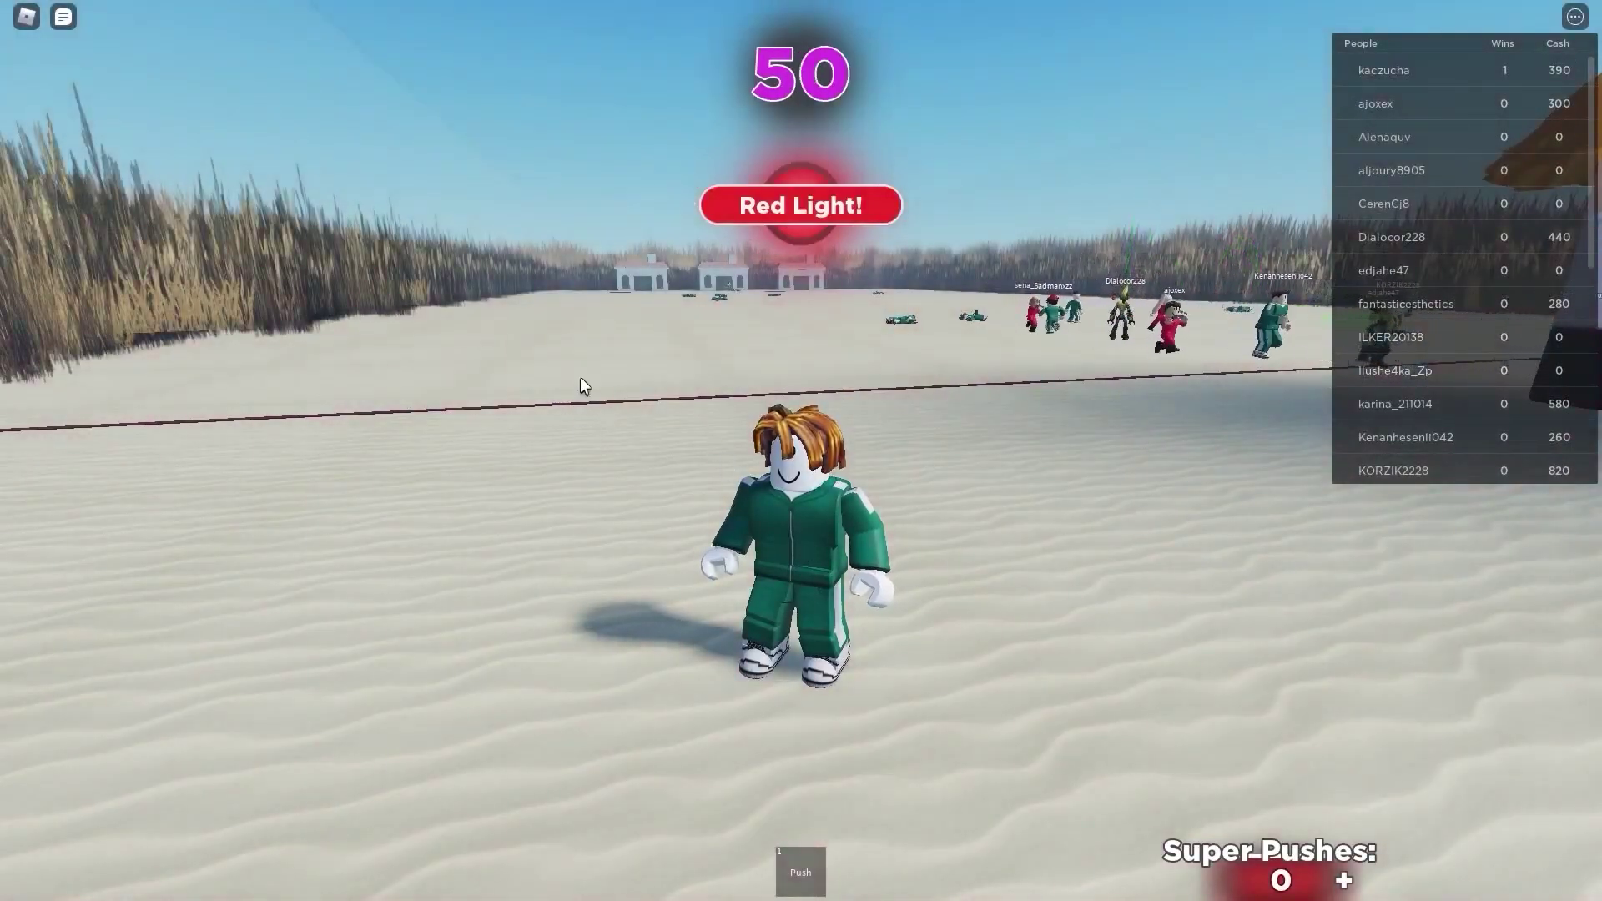
Step: Open the in-game menu's Settings tab with camera, volume and graphics options
click(28, 18)
click(663, 191)
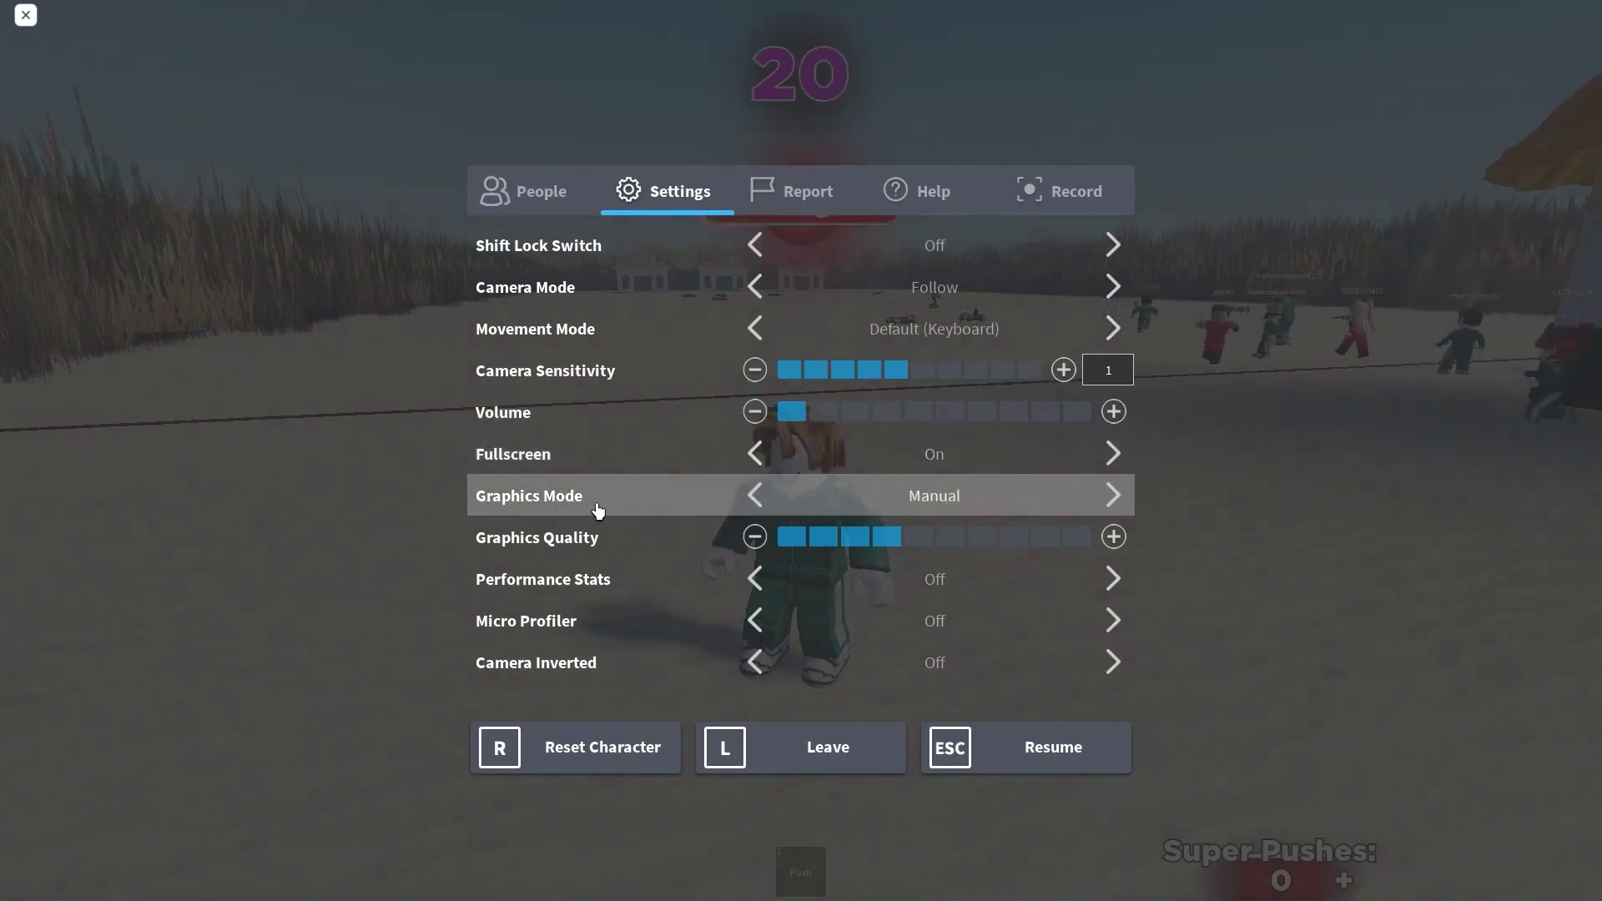
Step: Lower Graphics Quality to one bar, then leave the Red Light Green Light experience
click(754, 538)
click(754, 537)
click(754, 538)
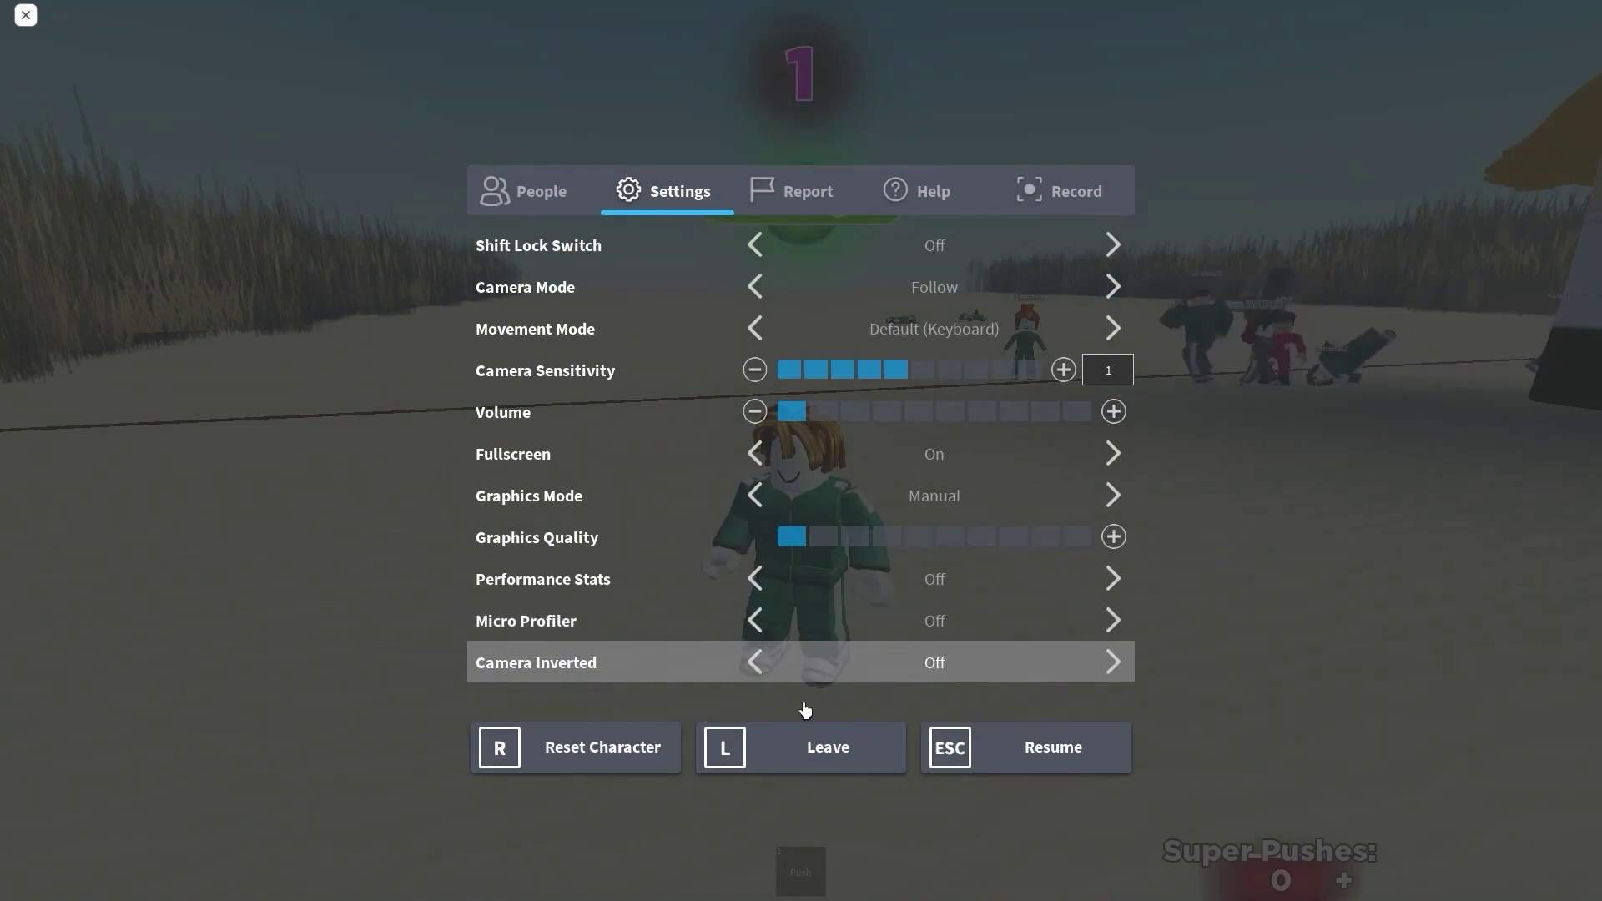
click(814, 746)
click(710, 411)
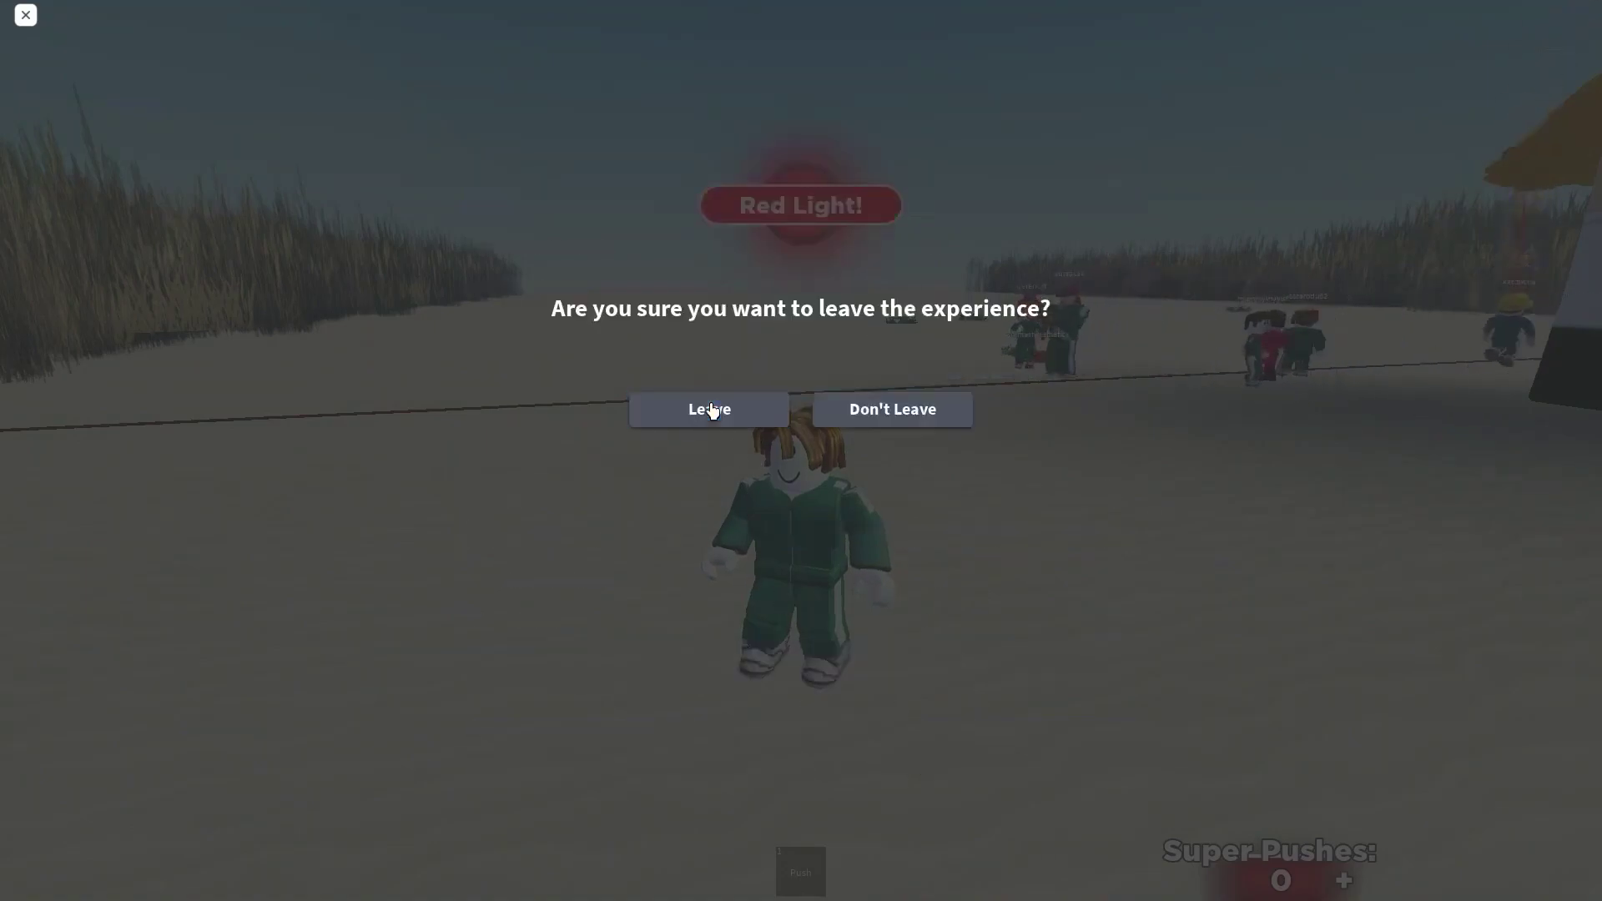